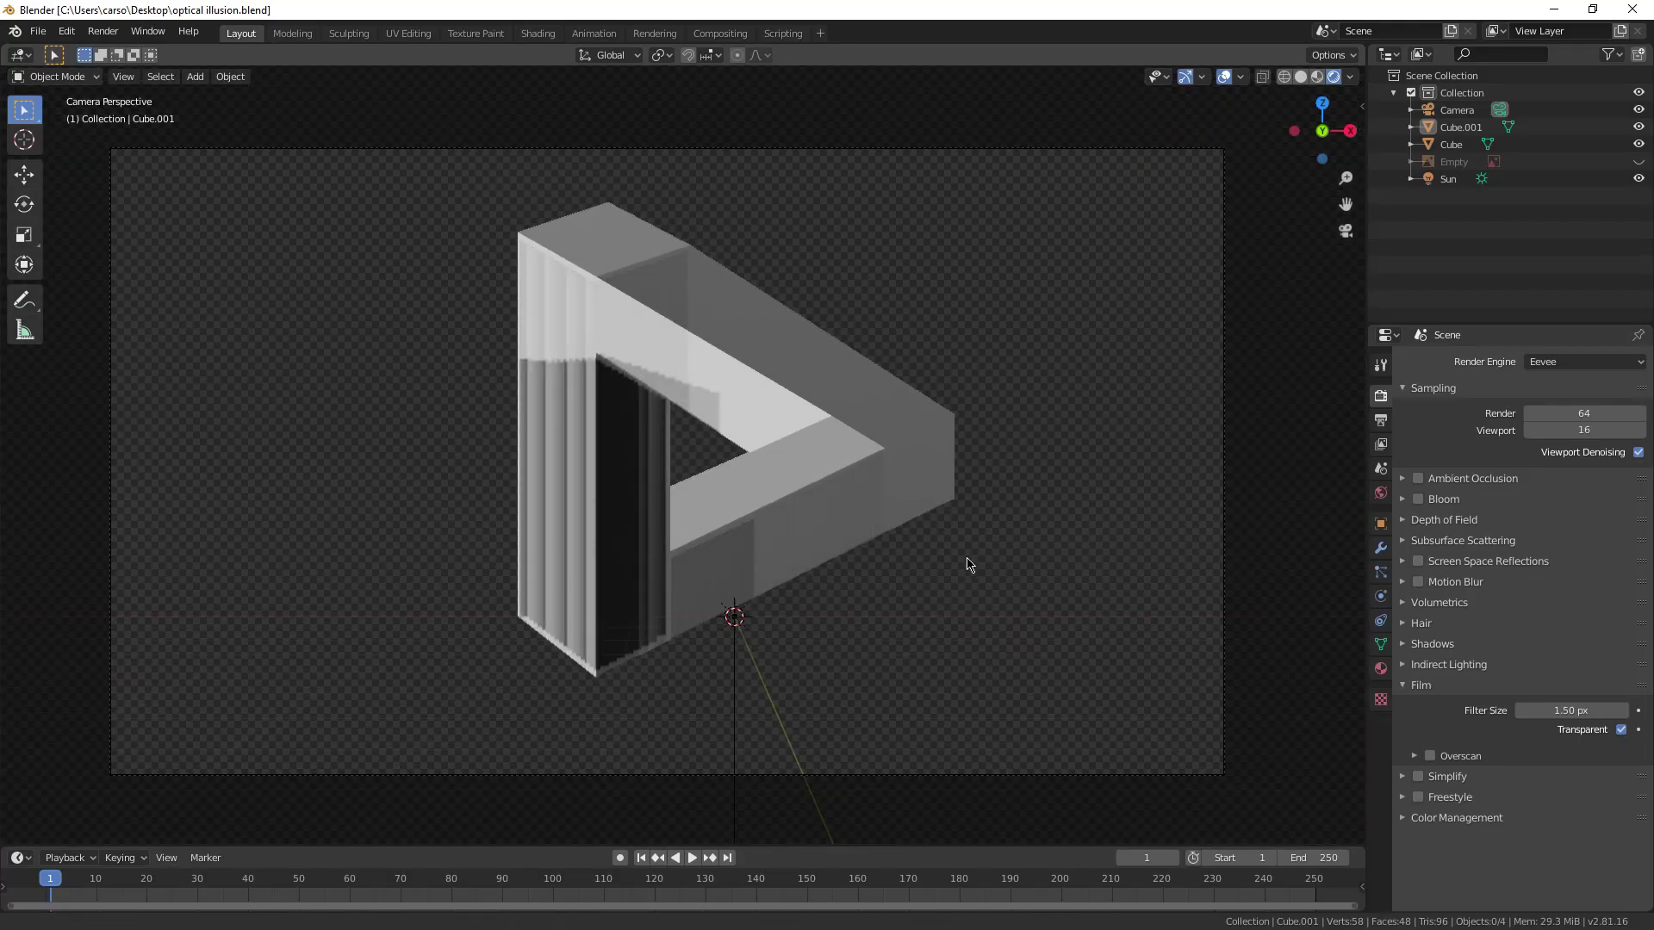
Step: Examine the finished impossible triangle through the camera, up close and from another angle
{"action": "scroll", "coordinate": [895, 551], "scroll_direction": "up", "scroll_amount": 4}
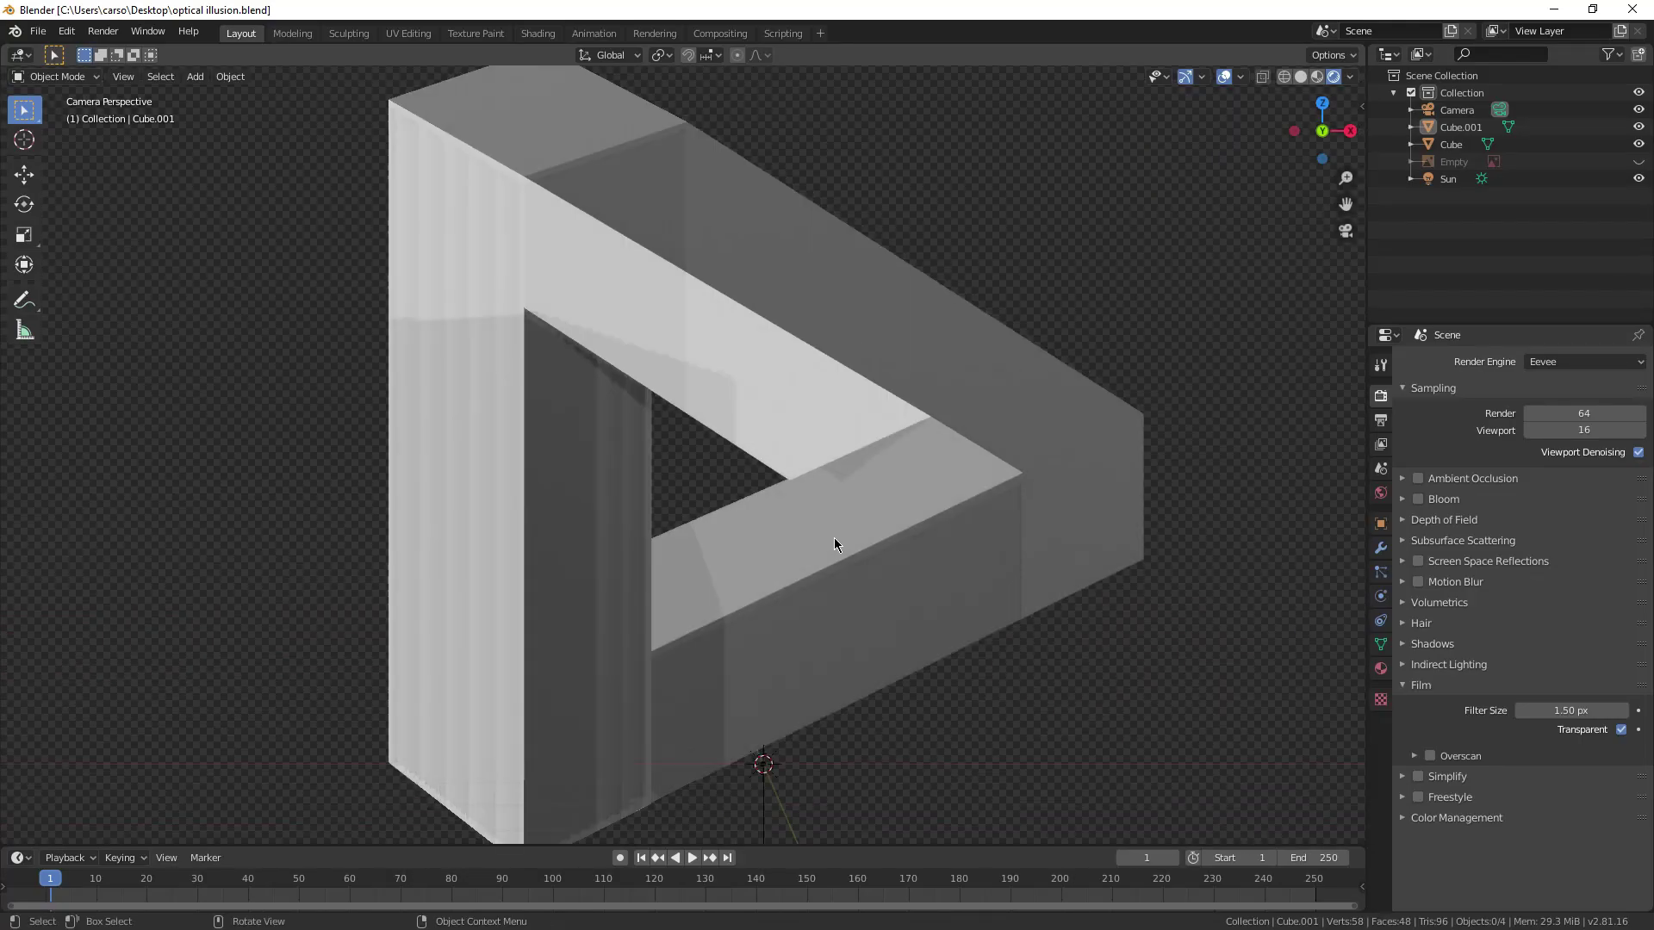
{"action": "scroll", "coordinate": [832, 525], "scroll_direction": "up", "scroll_amount": 1}
{"action": "middle_click_drag", "start_coordinate": [742, 469], "coordinate": [833, 593], "text": "shift"}
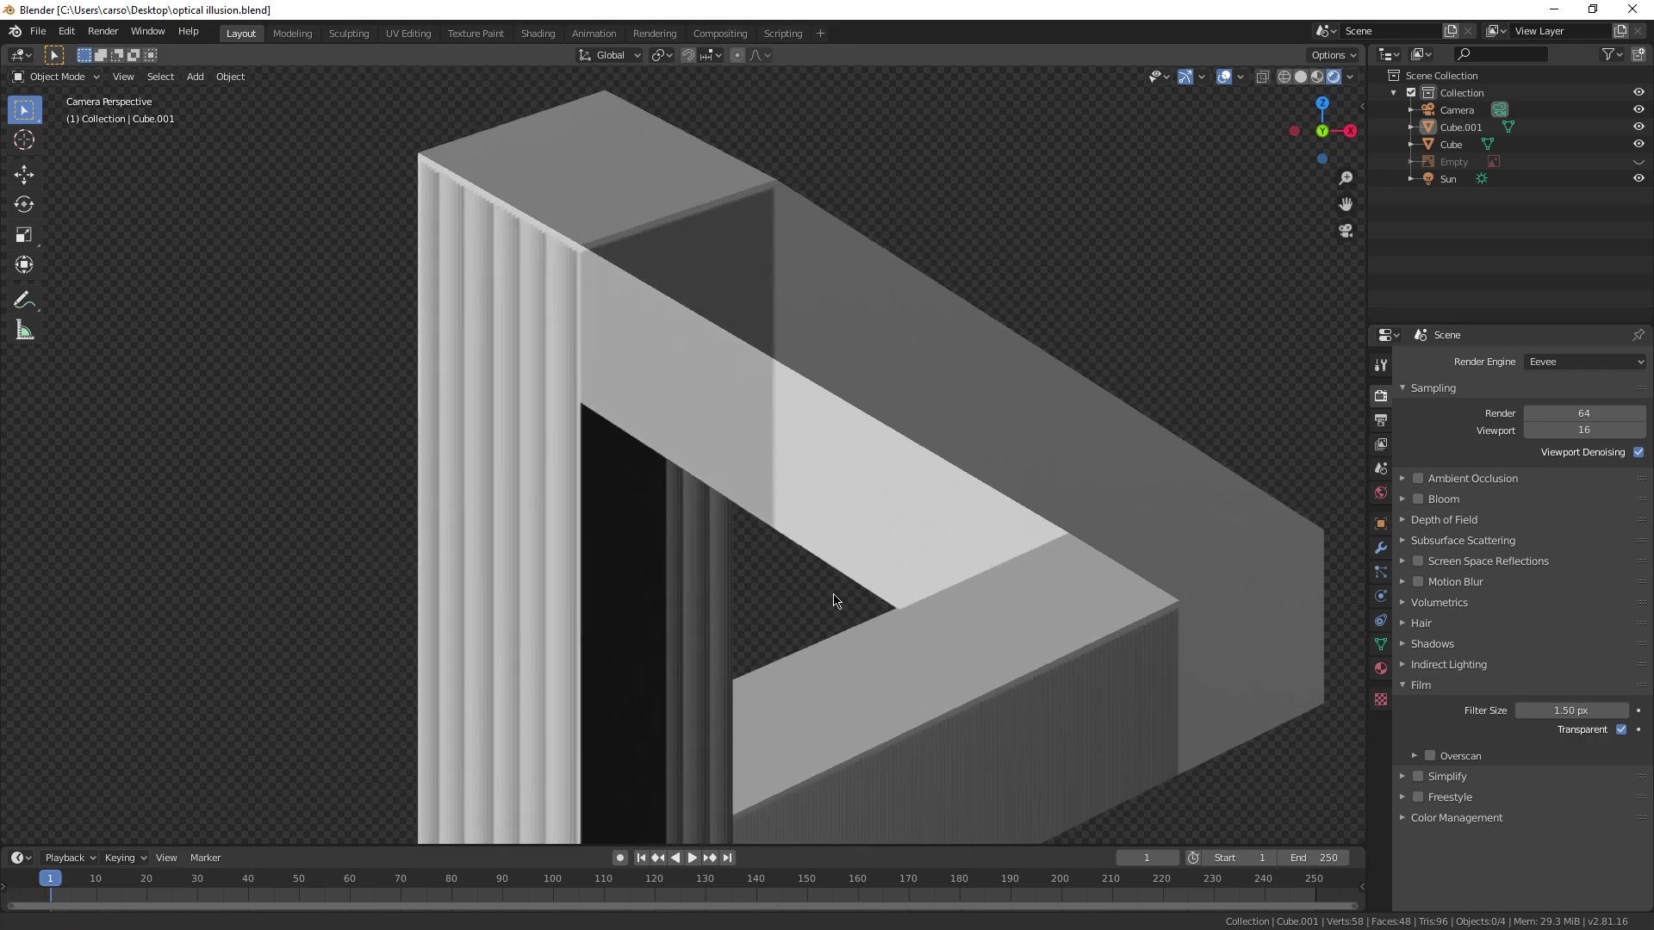
{"action": "scroll", "coordinate": [826, 594], "scroll_direction": "up", "scroll_amount": 2}
{"action": "scroll", "coordinate": [586, 336], "scroll_direction": "down", "scroll_amount": 4}
{"action": "scroll", "coordinate": [904, 499], "scroll_direction": "up", "scroll_amount": 2}
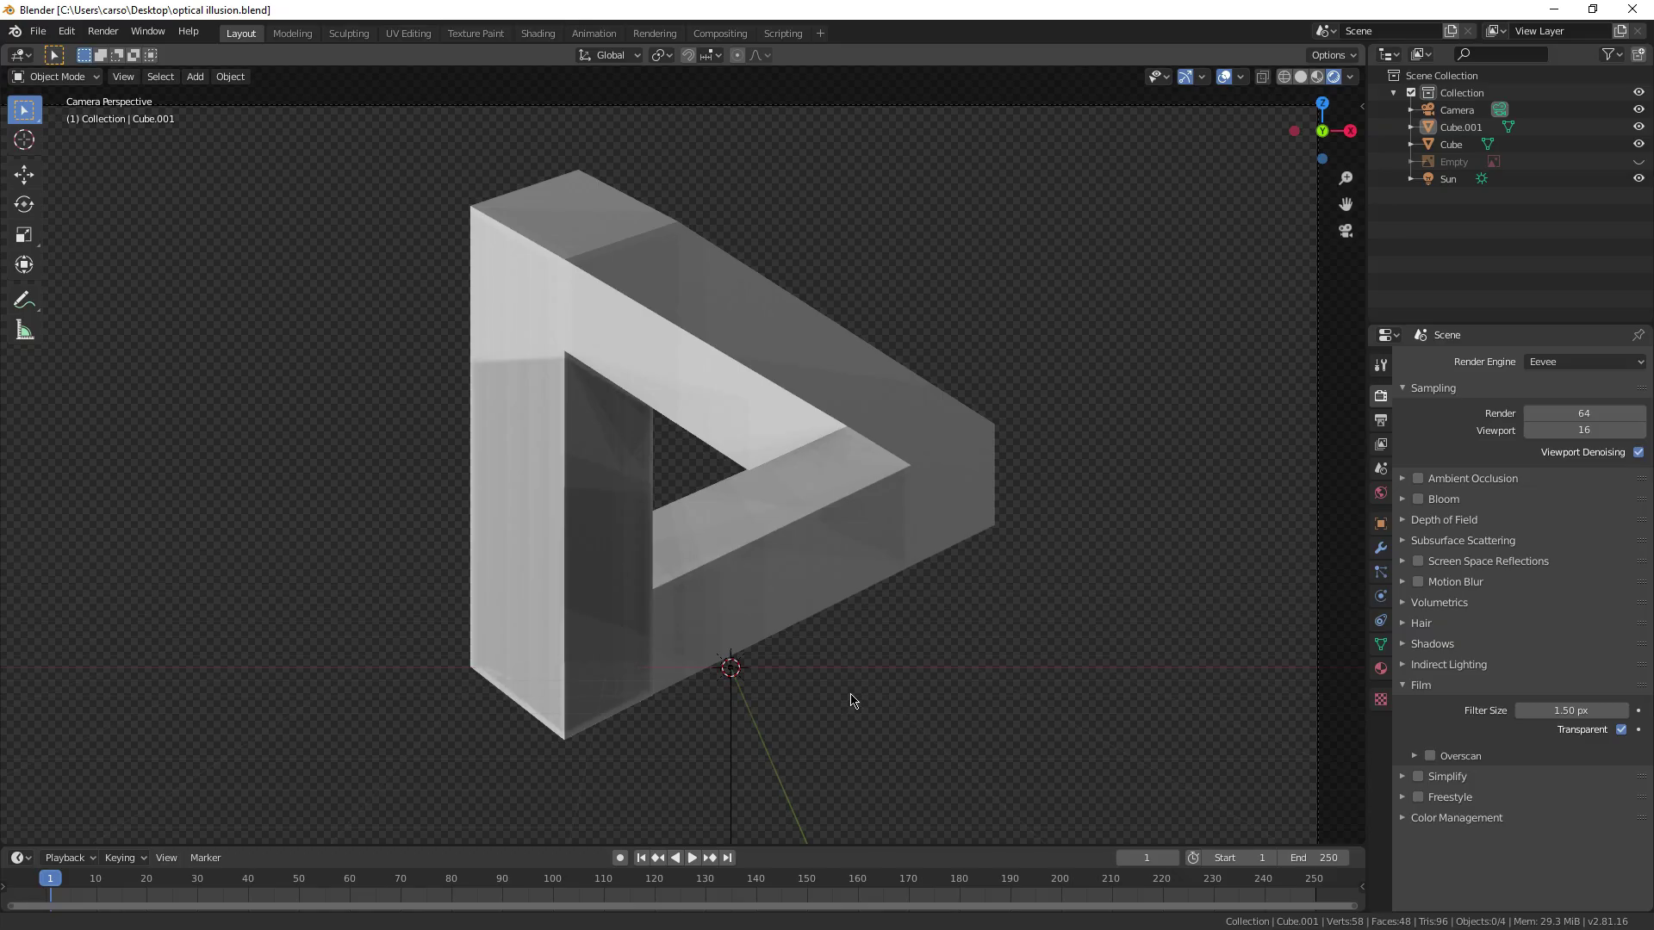
{"action": "middle_click_drag", "start_coordinate": [848, 694], "coordinate": [825, 683], "text": "shift"}
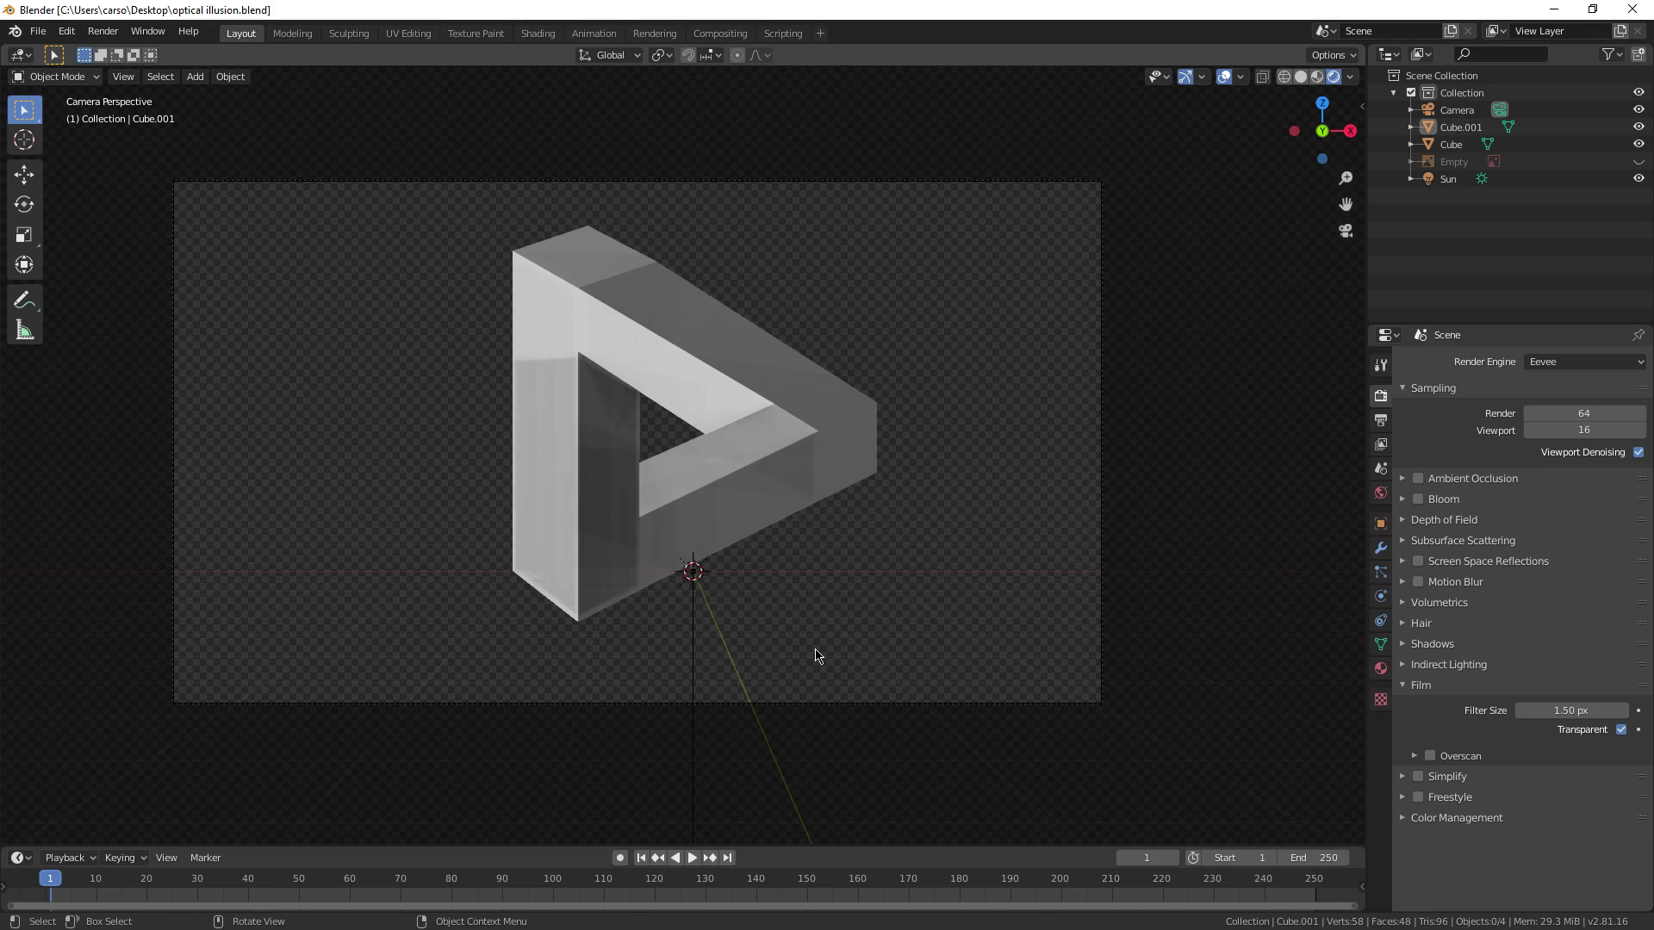
{"action": "middle_click_drag", "start_coordinate": [718, 669], "coordinate": [769, 685], "text": "shift"}
{"action": "scroll", "coordinate": [768, 685], "scroll_direction": "up", "scroll_amount": 1}
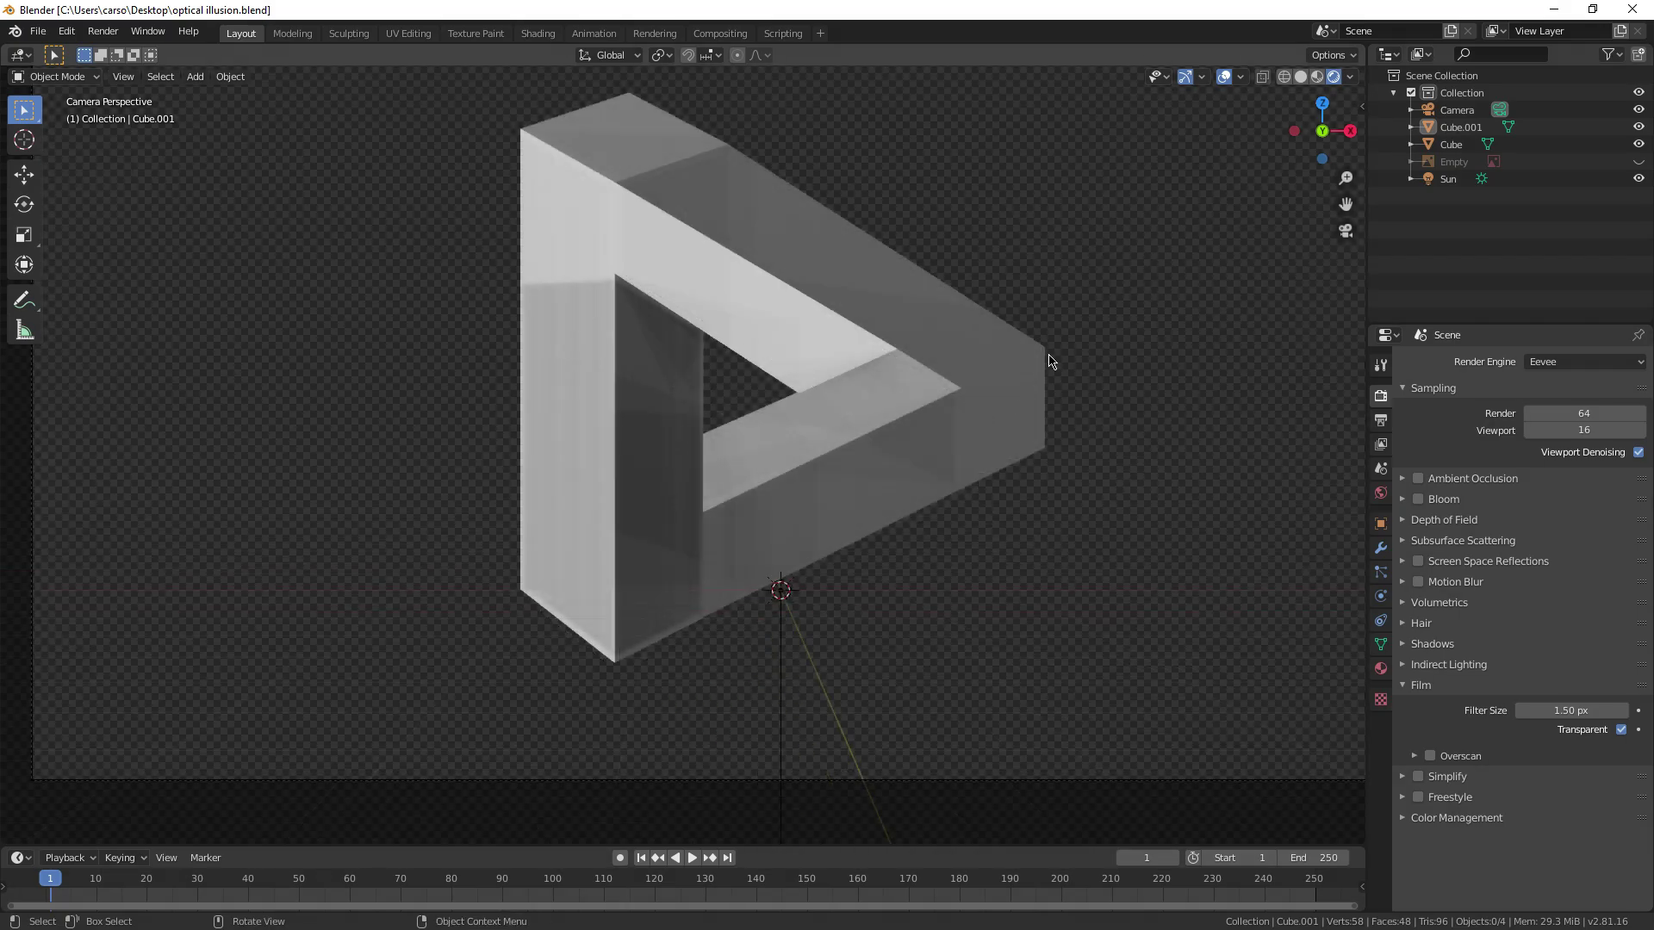
{"action": "middle_click_drag", "start_coordinate": [1049, 360], "coordinate": [704, 568]}
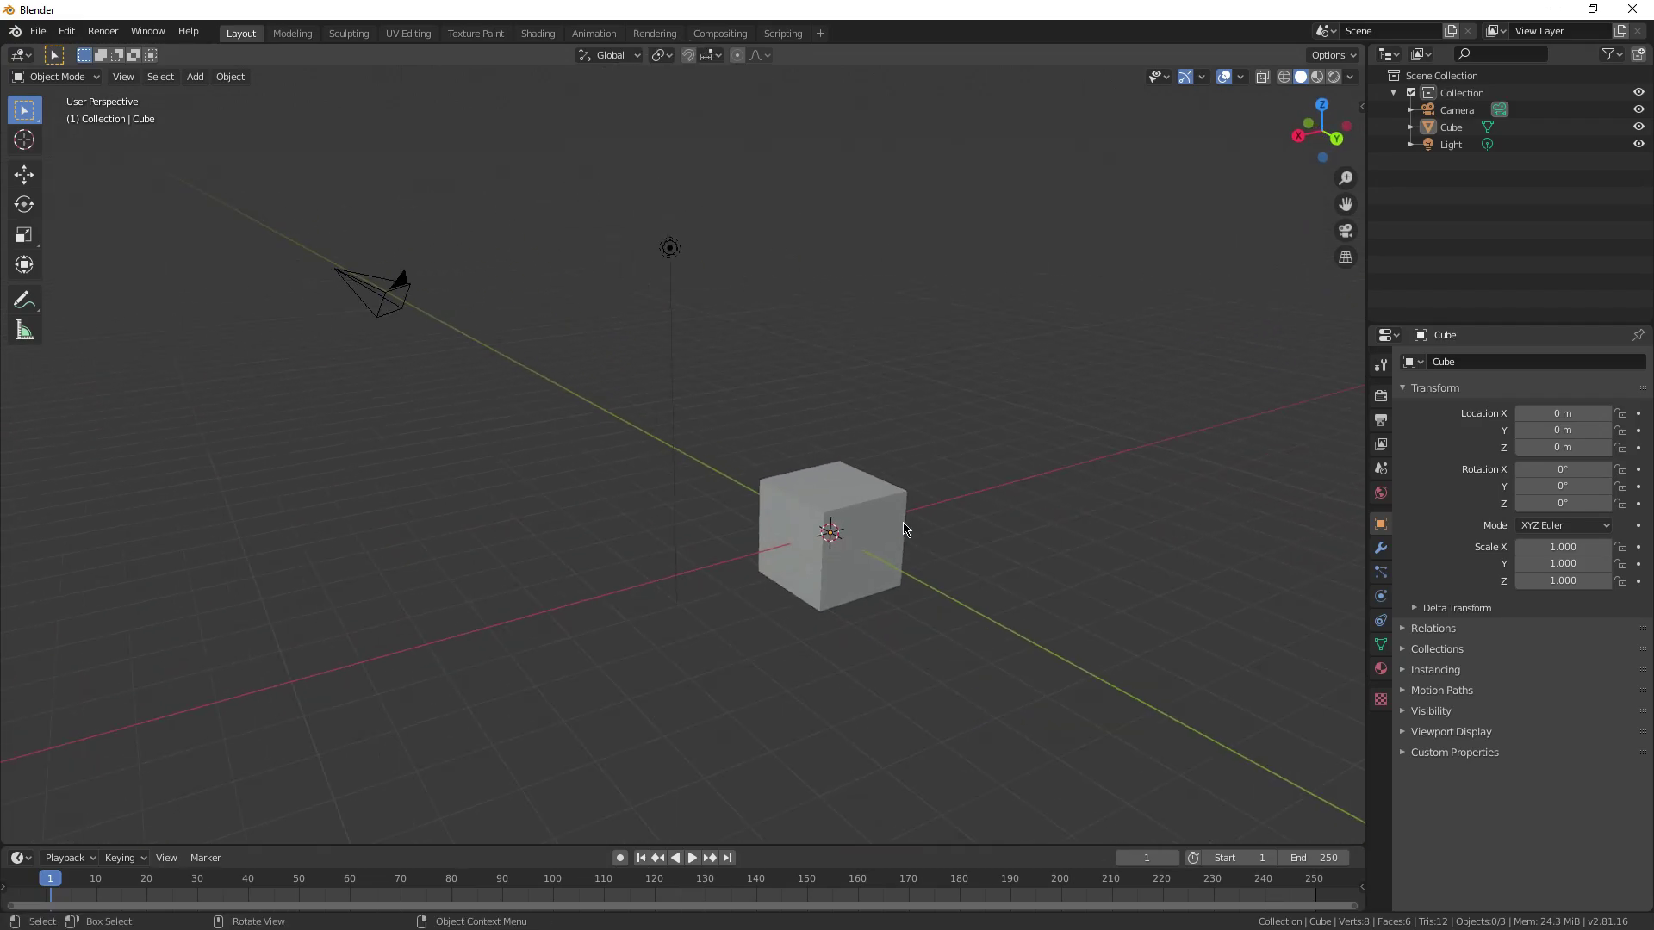
Step: Delete the default camera, cube and light, and add a new cube mesh
{"action": "left_click_drag", "start_coordinate": [312, 208], "coordinate": [901, 602]}
{"action": "key", "text": "Delete"}
{"action": "key", "text": "shift+a"}
{"action": "mouse_move", "coordinate": [696, 445]}
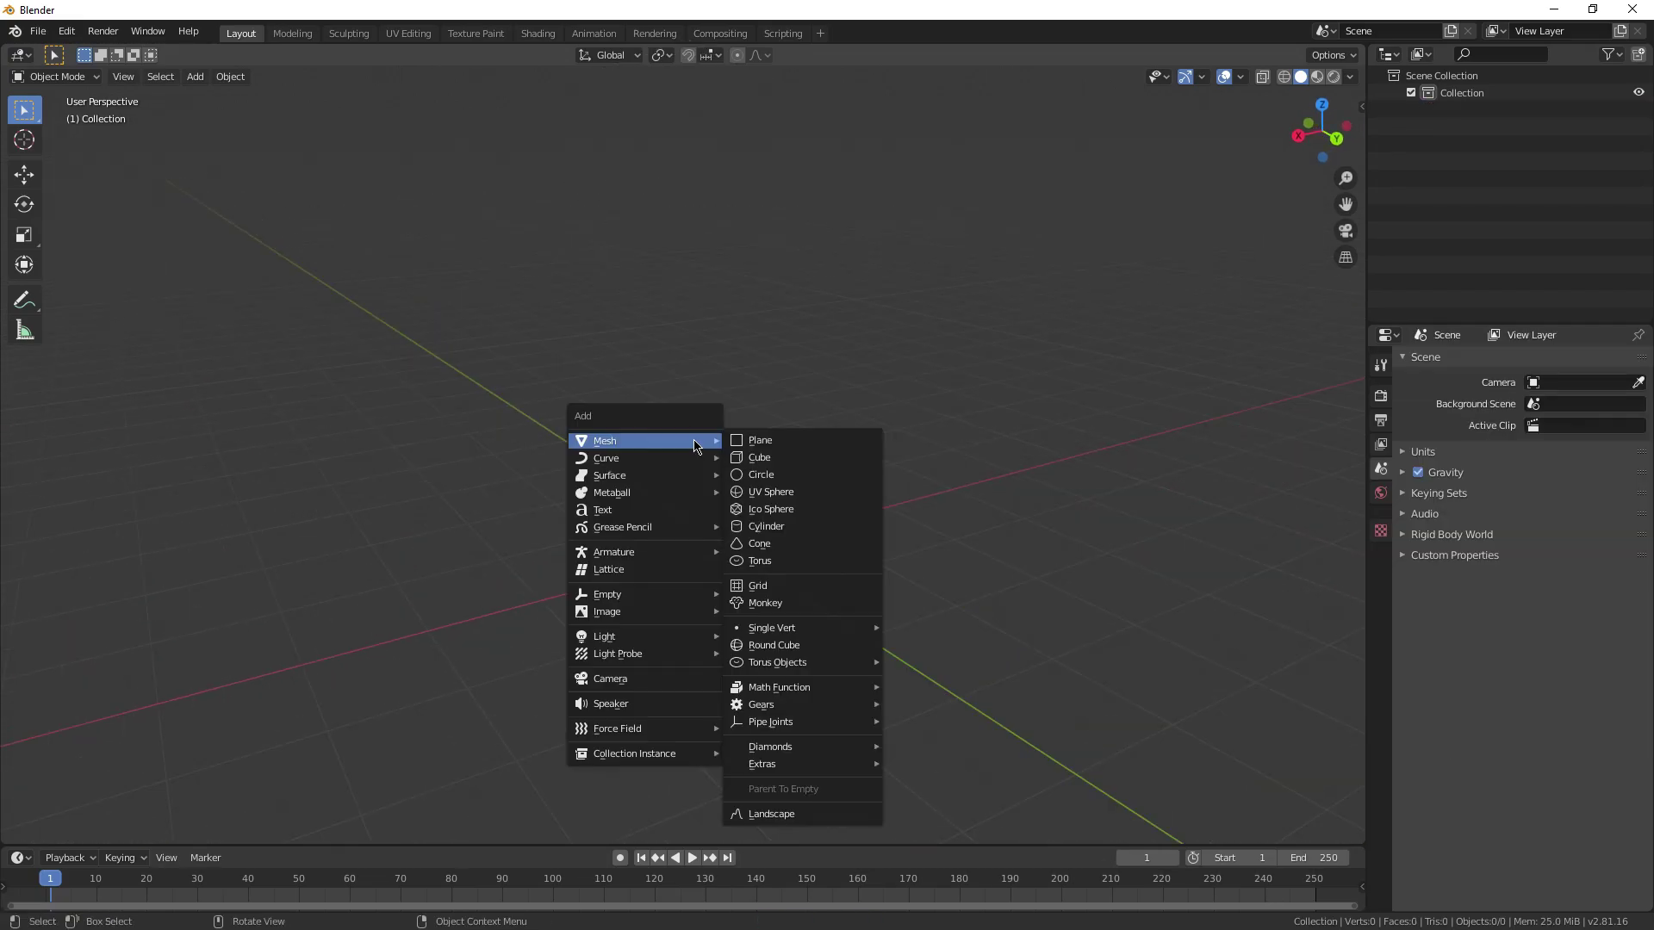
{"action": "left_click", "coordinate": [759, 459]}
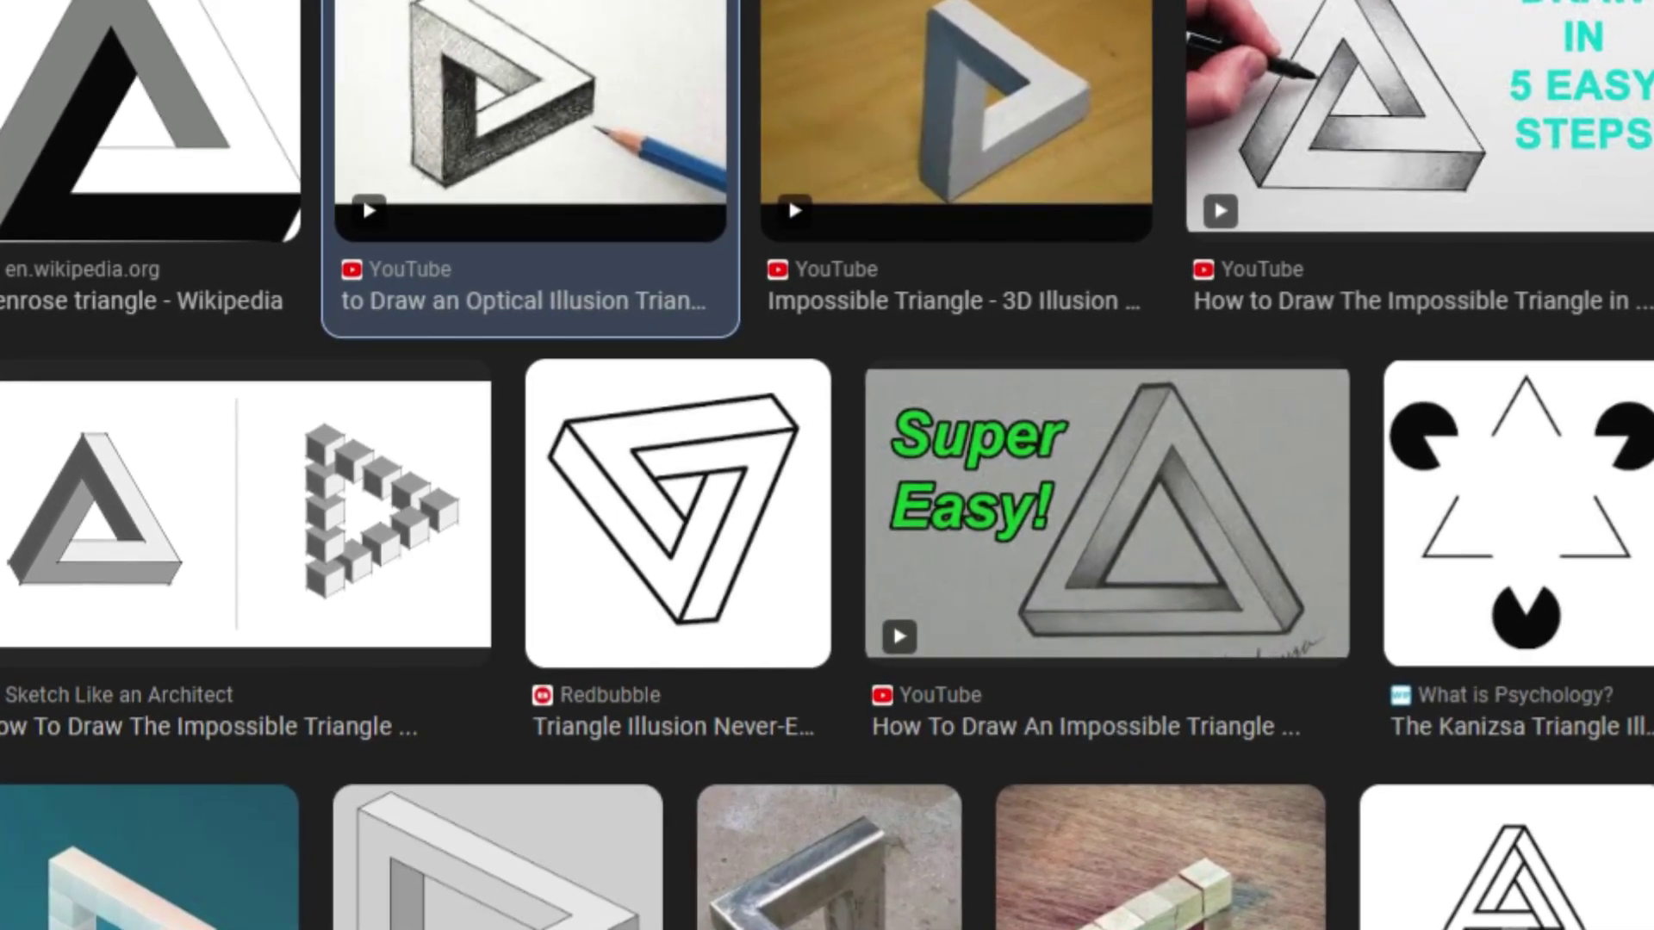
Step: Choose the pencil drawing of the optical illusion triangle as reference and shift its image behind the cube along the Y axis
{"action": "left_click", "coordinate": [529, 130]}
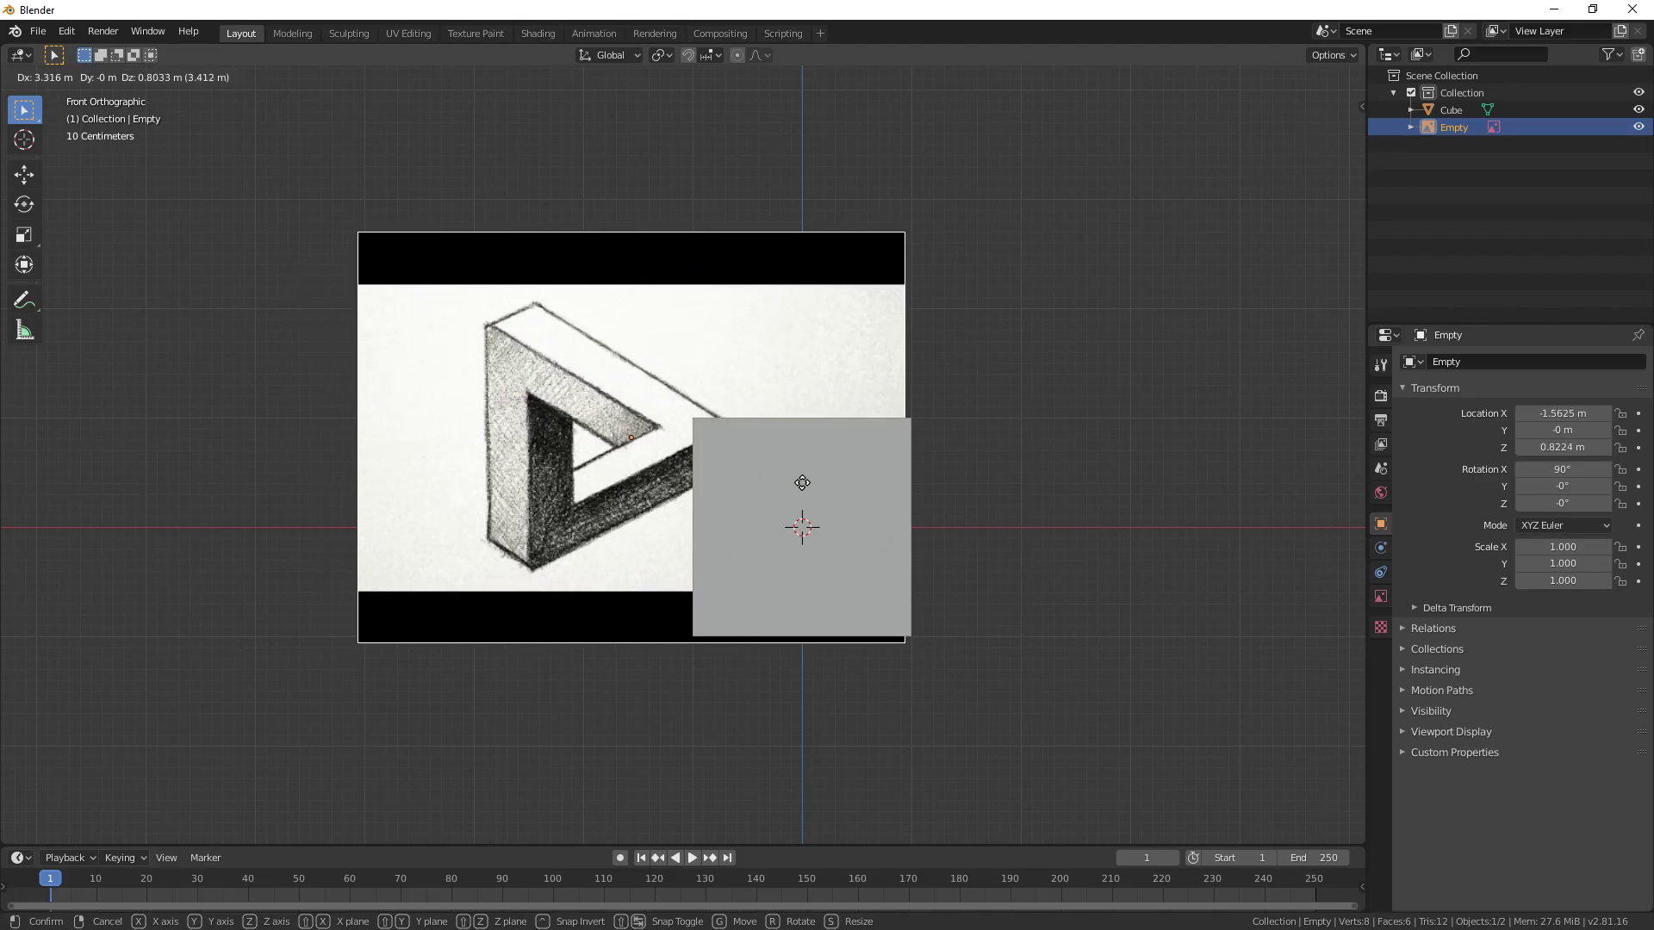
{"action": "middle_click_drag", "start_coordinate": [947, 516], "coordinate": [1059, 528]}
{"action": "key", "text": "g"}
{"action": "key", "text": "y"}
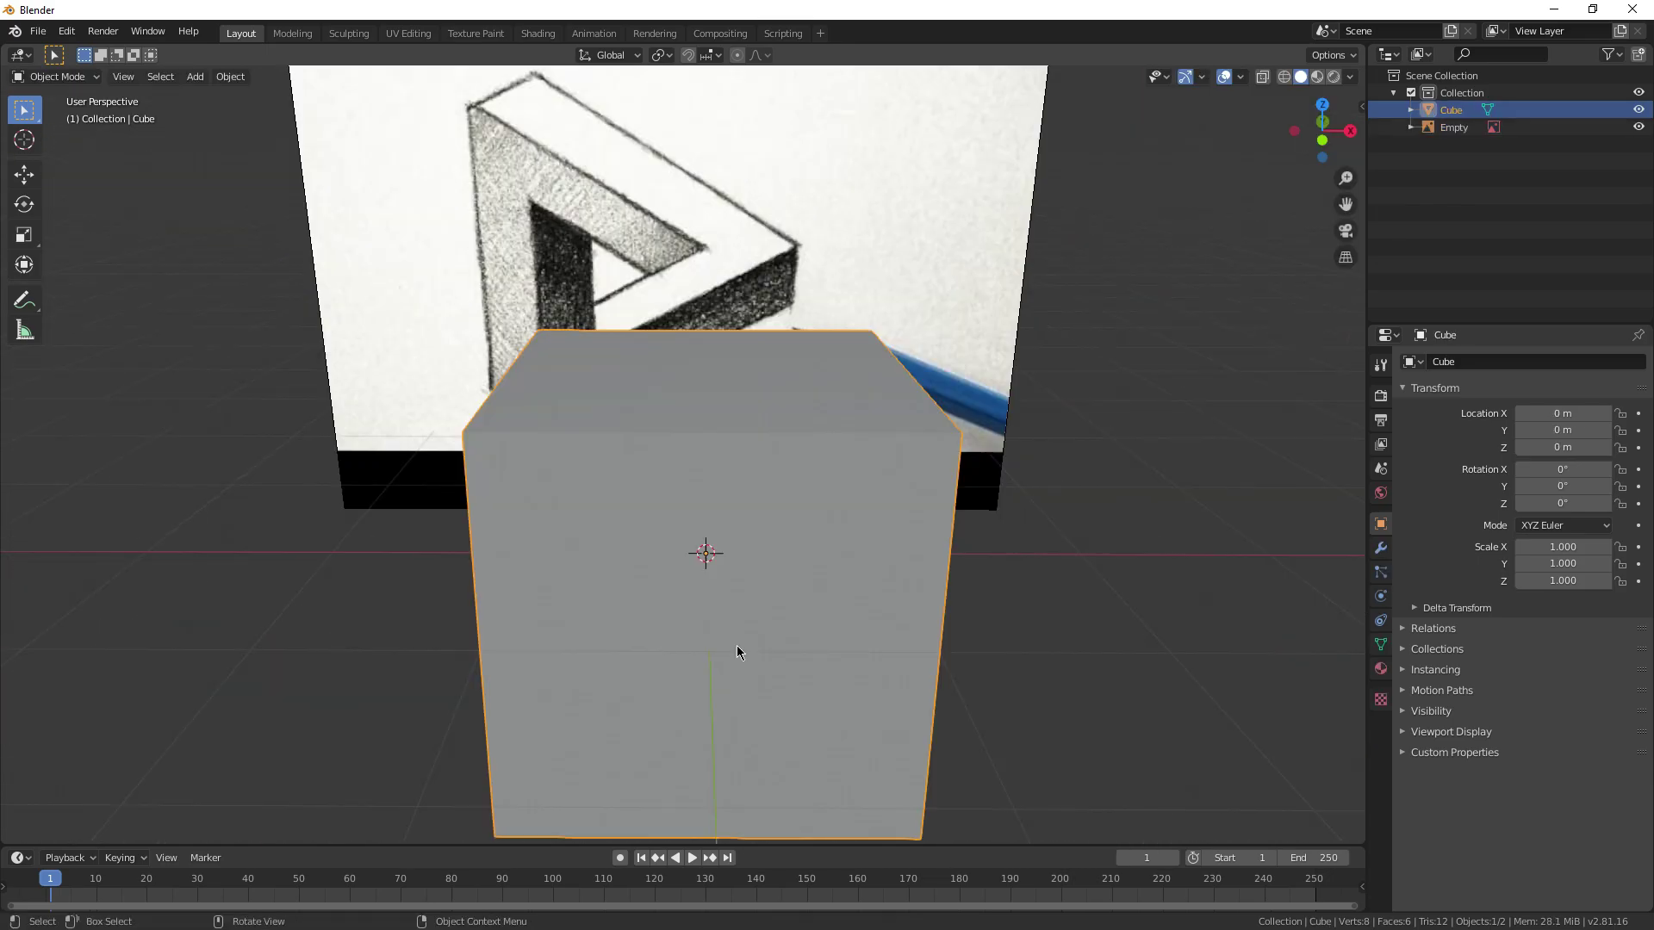
Step: Delete the cube in front of the reference image and add a plane instead
{"action": "middle_click_drag", "start_coordinate": [736, 645], "coordinate": [763, 641]}
{"action": "key", "text": "Delete"}
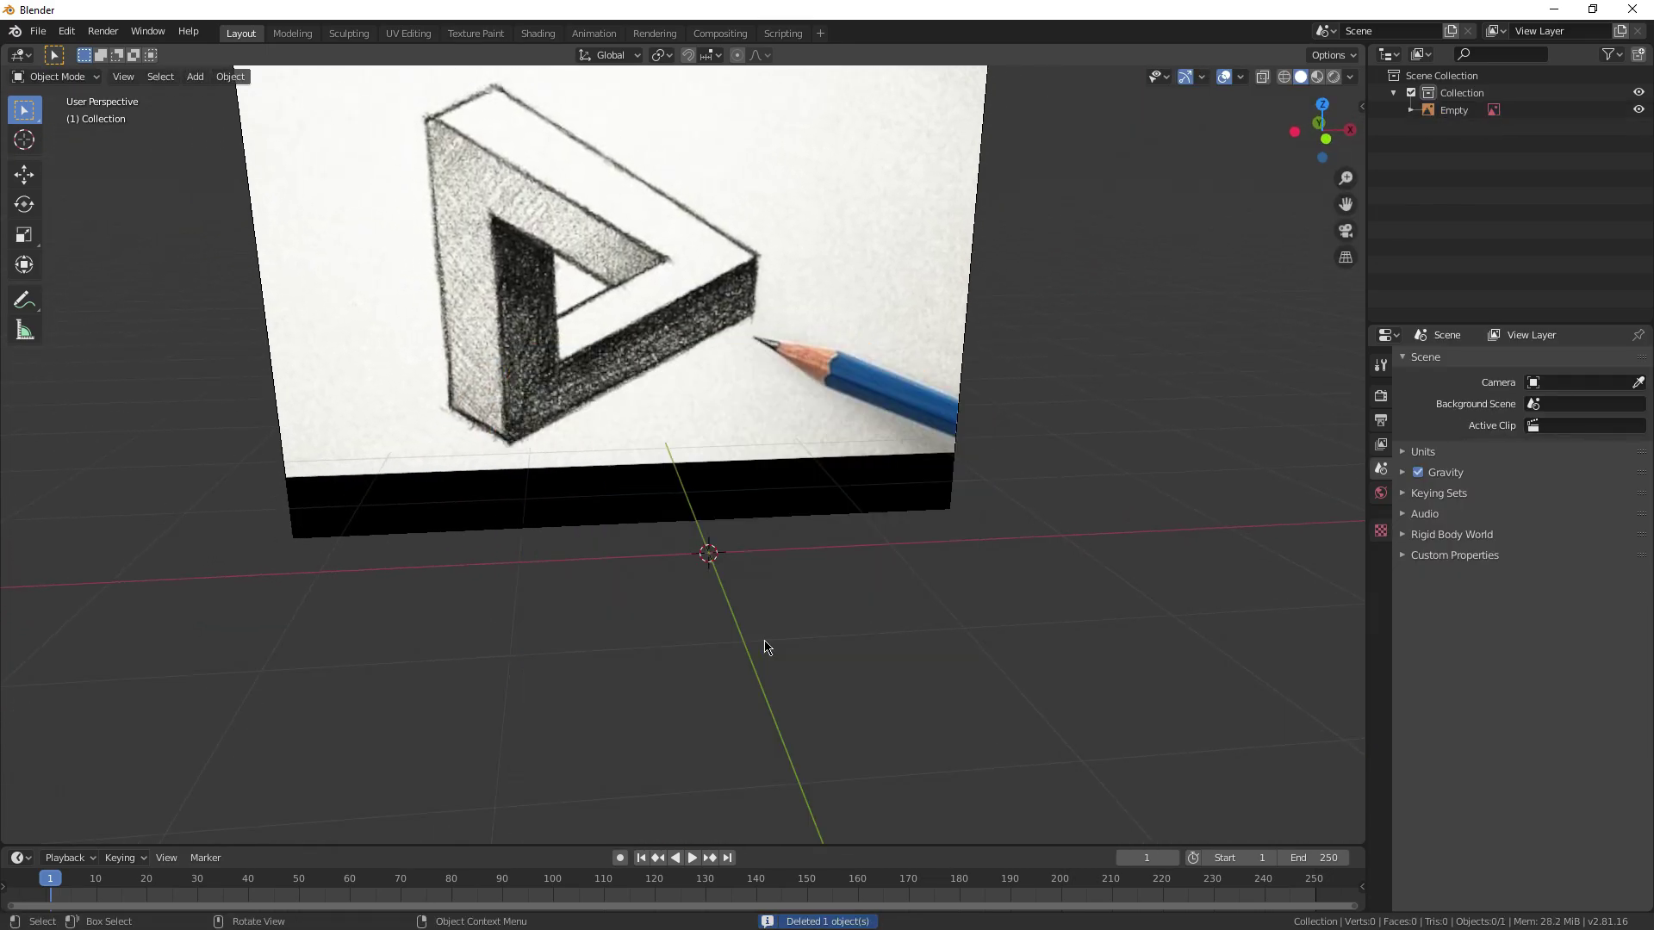
{"action": "scroll", "coordinate": [766, 647], "scroll_direction": "up", "scroll_amount": 2}
{"action": "key", "text": "shift+a"}
{"action": "mouse_move", "coordinate": [661, 416]}
{"action": "left_click", "coordinate": [731, 415]}
Step: Rotate the plane 90° about the X axis so it faces the front view
{"action": "scroll", "coordinate": [738, 447], "scroll_direction": "down", "scroll_amount": 2}
{"action": "middle_click_drag", "start_coordinate": [689, 549], "coordinate": [805, 539]}
{"action": "type", "text": "r"}
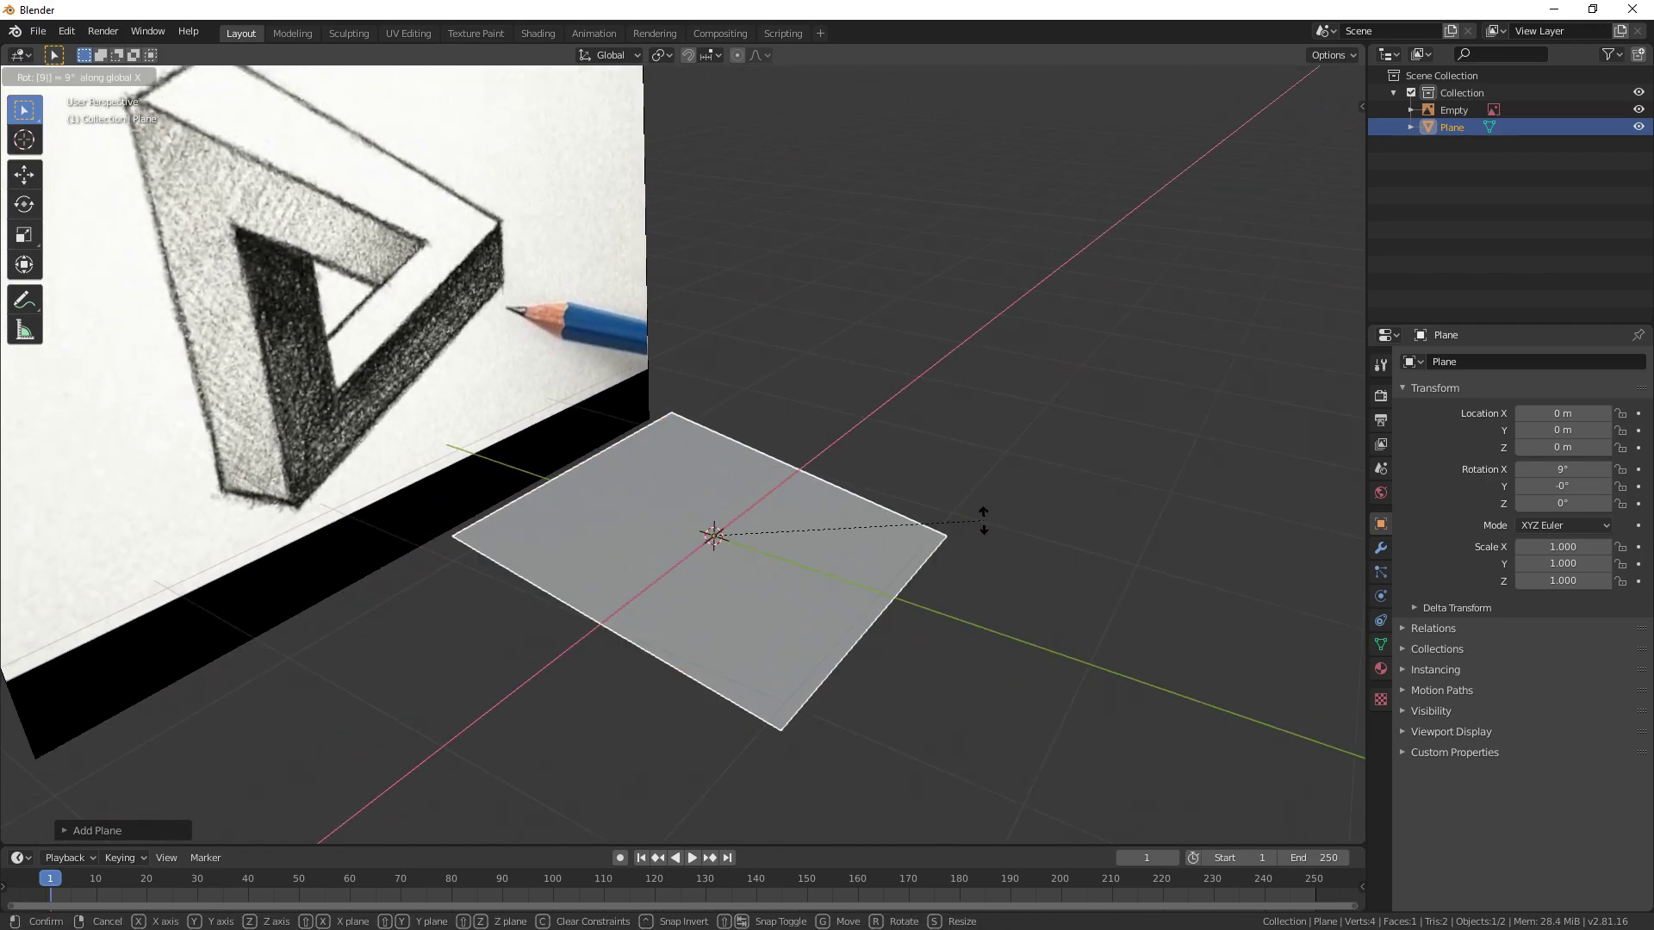
{"action": "type", "text": "90"}
{"action": "key", "text": "Return"}
{"action": "middle_click_drag", "start_coordinate": [985, 520], "coordinate": [799, 473]}
{"action": "key", "text": "KP_1"}
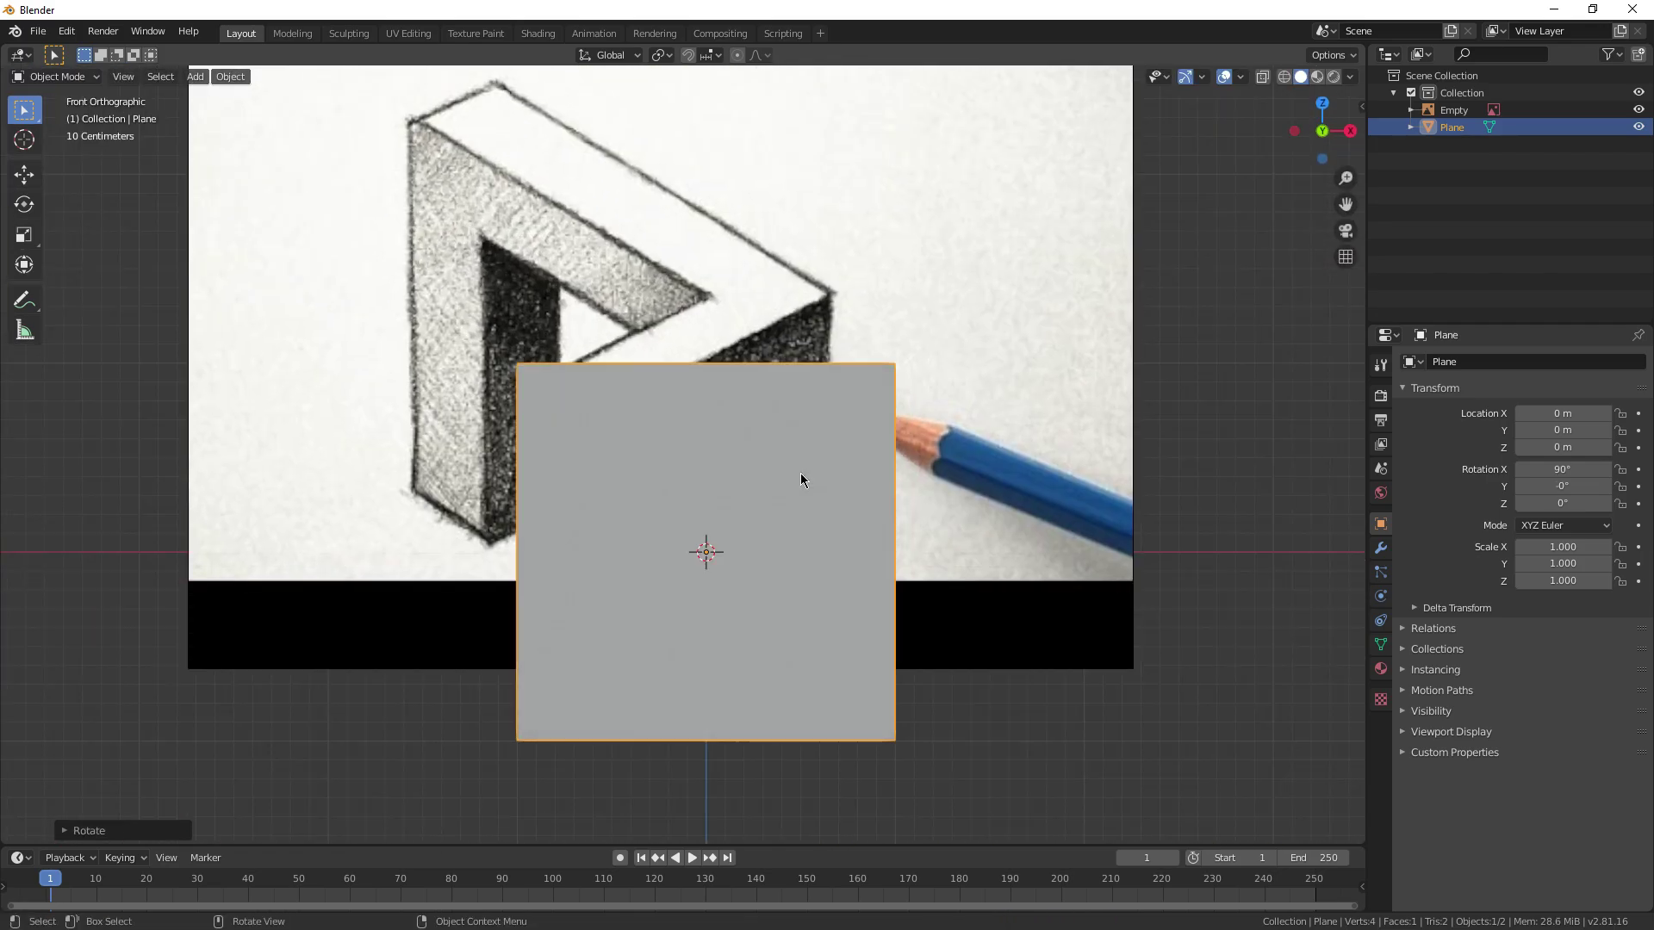
Step: Try to move the plane onto the drawing's vertical bar and shrink it to the bar's size
{"action": "middle_click_drag", "start_coordinate": [730, 406], "coordinate": [809, 516], "text": "shift"}
{"action": "key", "text": "g"}
{"action": "left_click", "coordinate": [746, 431]}
{"action": "middle_click_drag", "start_coordinate": [768, 442], "coordinate": [861, 455], "text": "shift"}
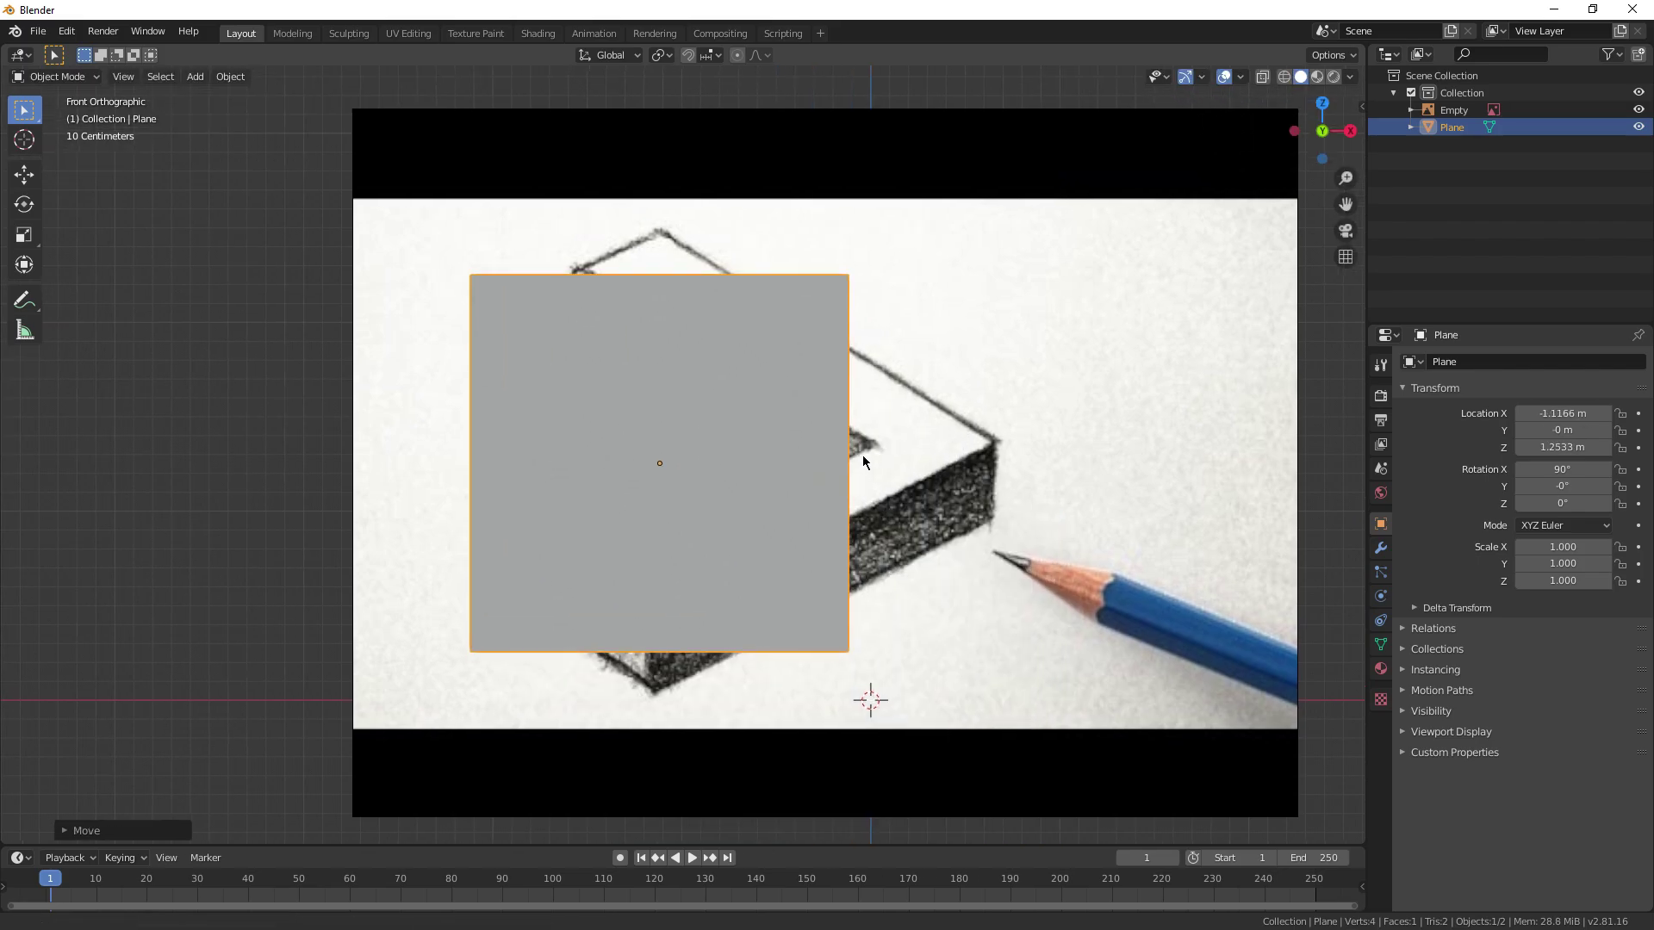
{"action": "scroll", "coordinate": [861, 455], "scroll_direction": "up", "scroll_amount": 1}
{"action": "key", "text": "s"}
{"action": "left_click", "coordinate": [845, 477]}
{"action": "key", "text": "g"}
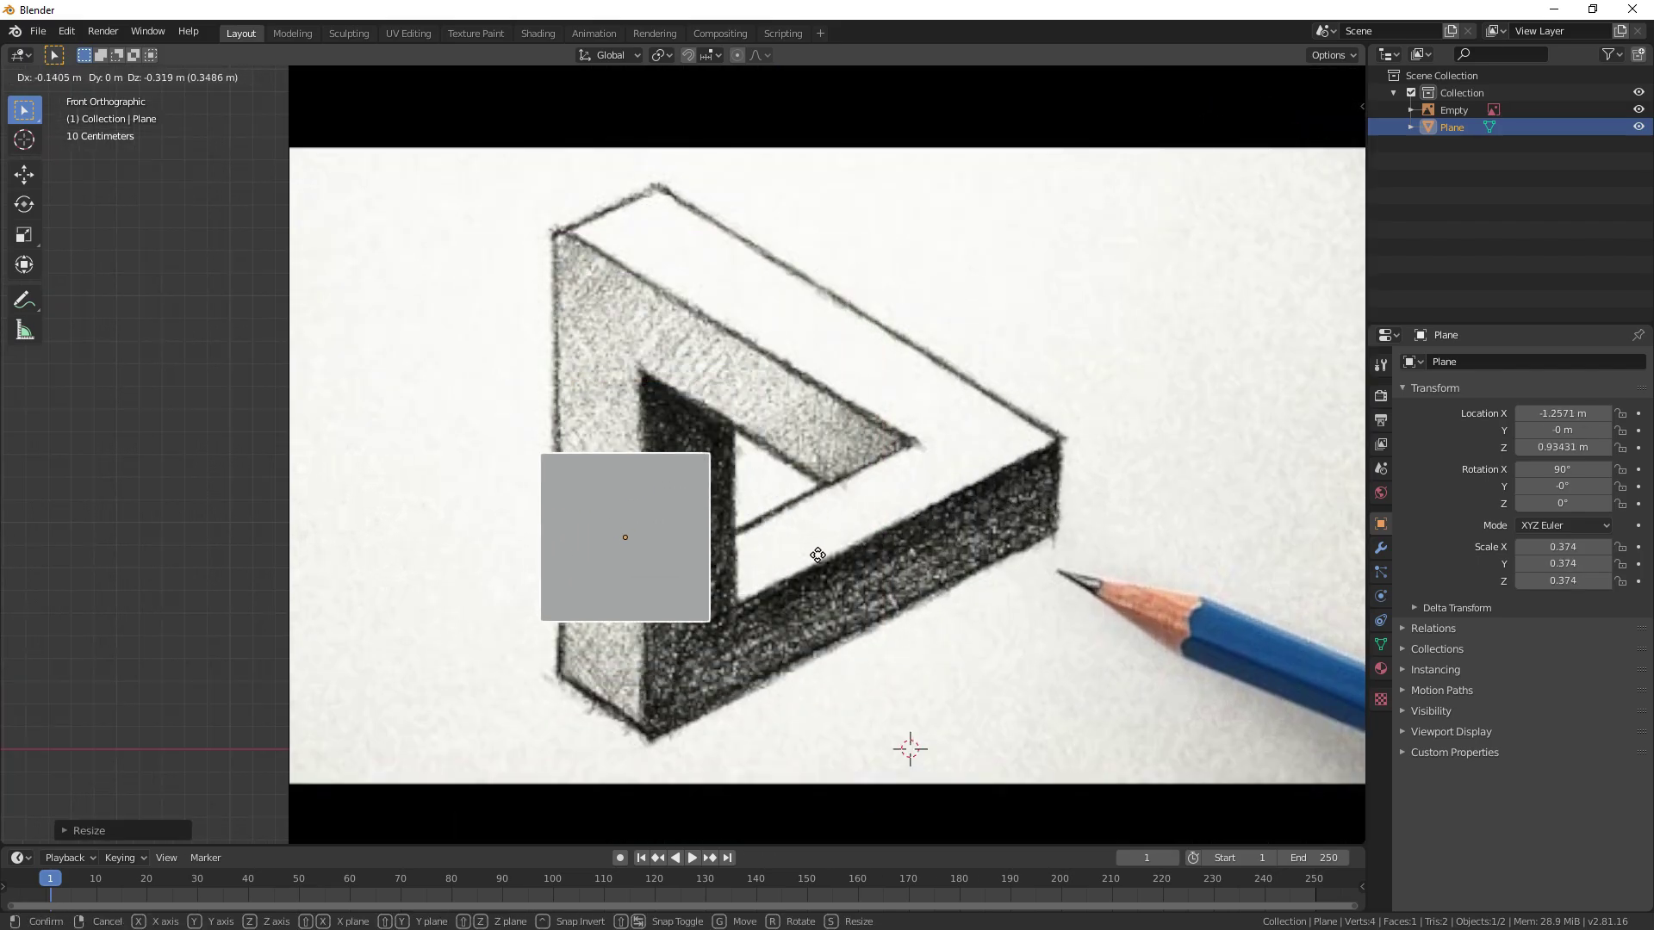
{"action": "left_click", "coordinate": [813, 559]}
{"action": "key", "text": "s"}
{"action": "left_click", "coordinate": [840, 560]}
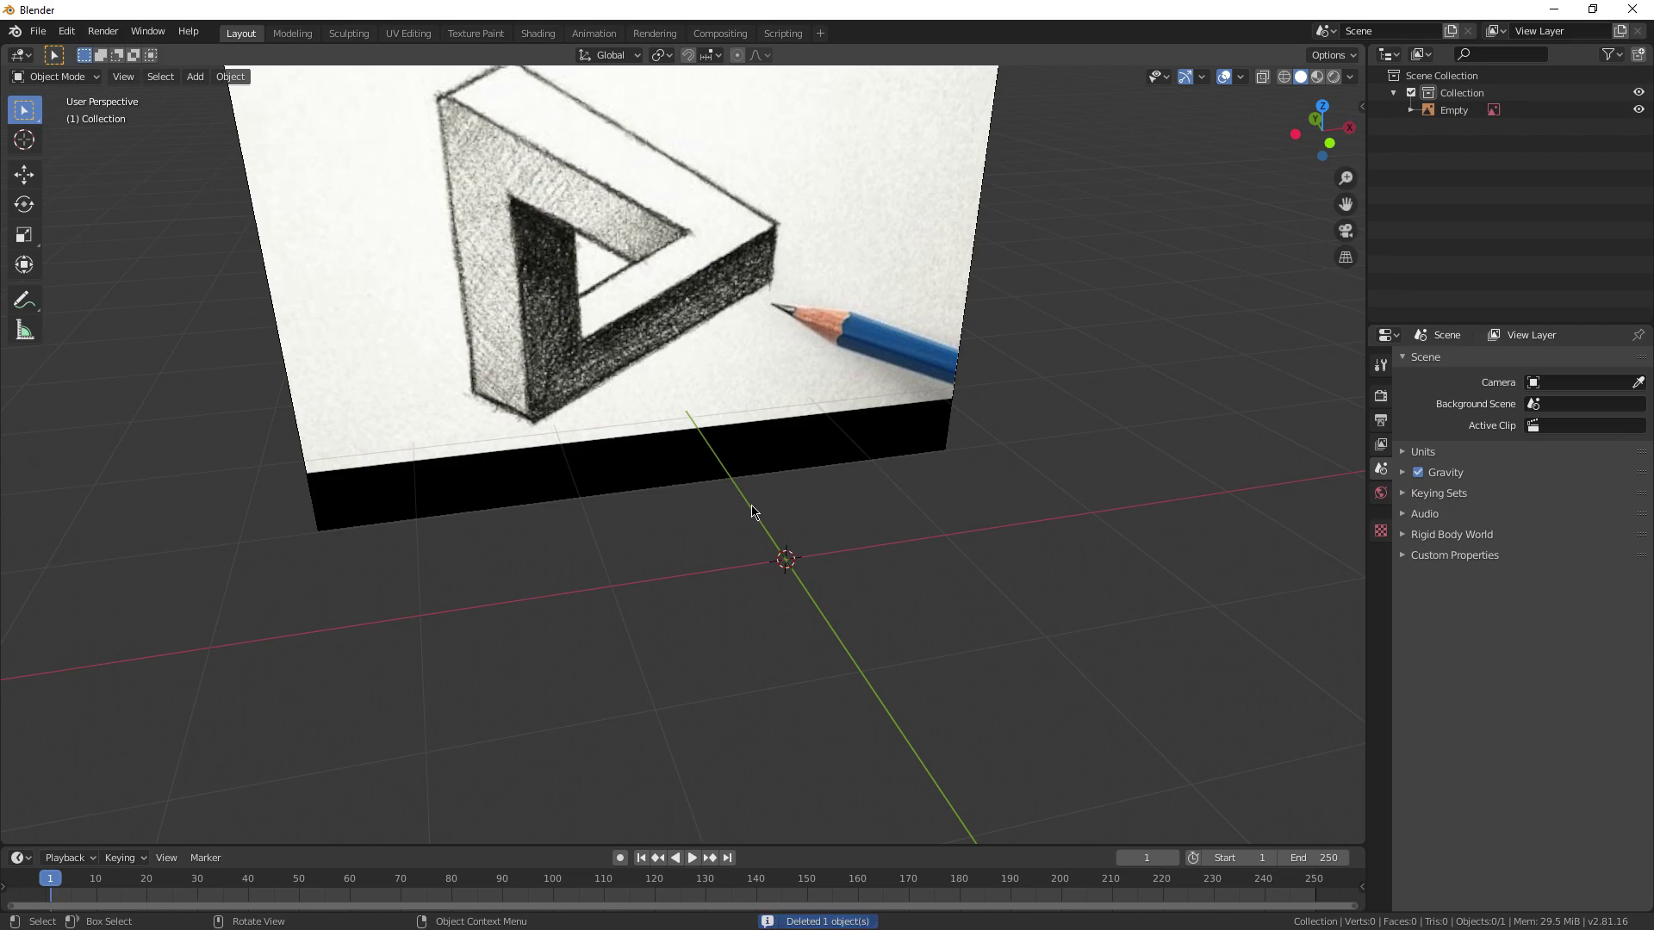
Step: Add a cube, place it over the lower part of the drawing's vertical bar and scale it to about 0.232
{"action": "key", "text": "shift+a"}
{"action": "mouse_move", "coordinate": [736, 430]}
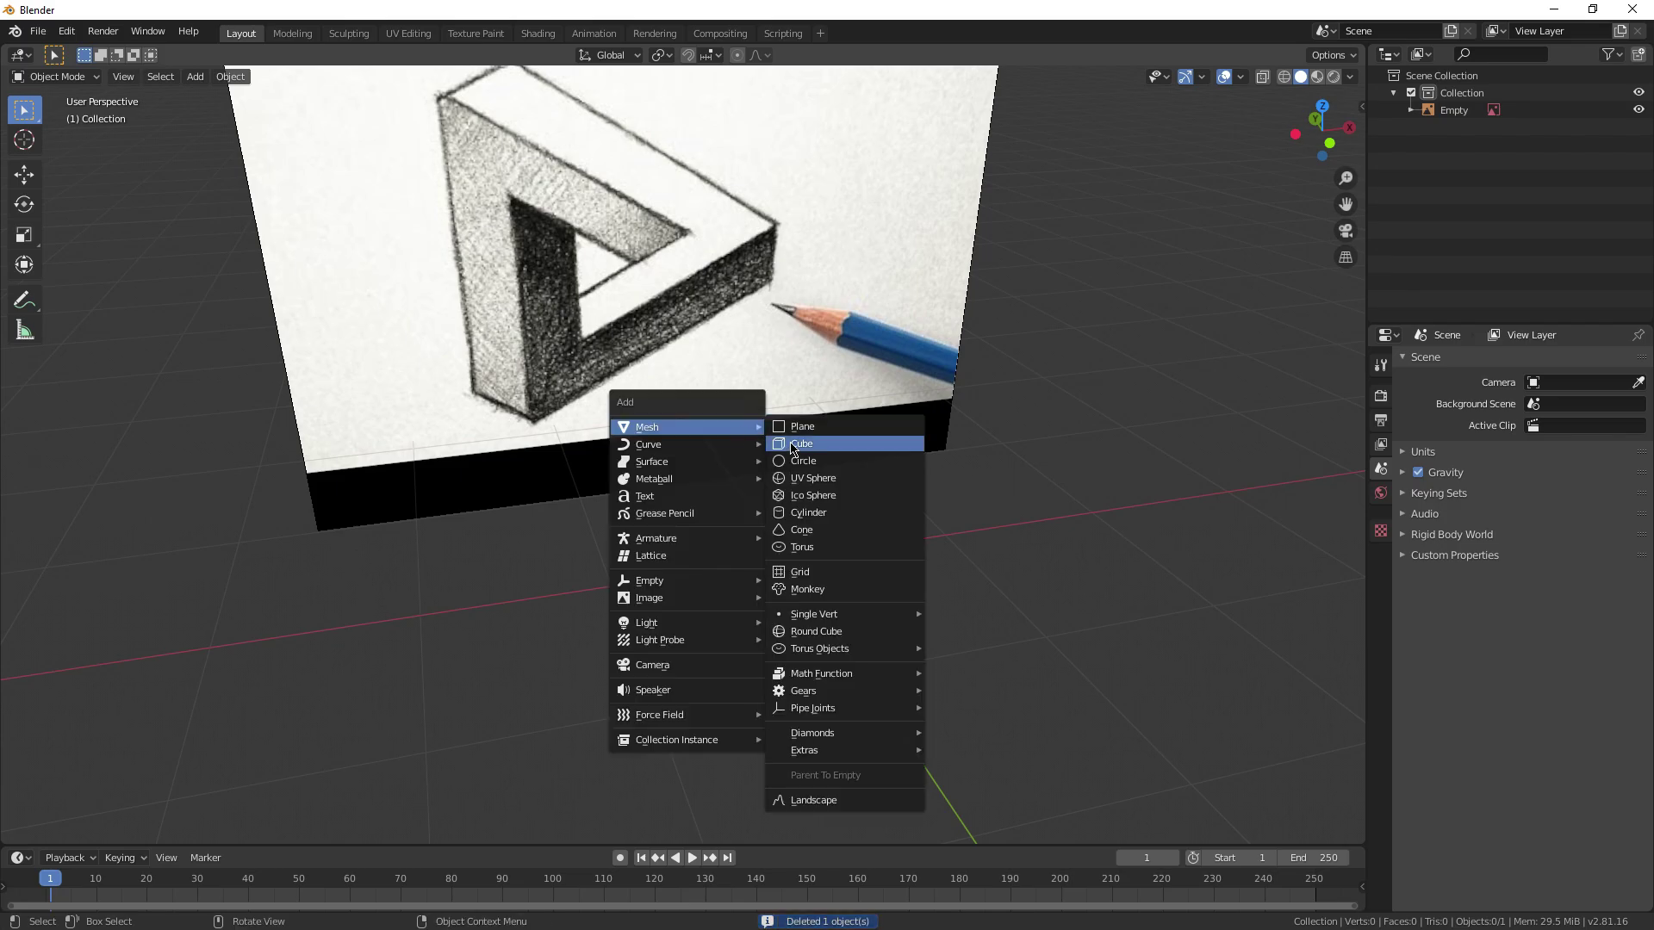
{"action": "left_click", "coordinate": [788, 442]}
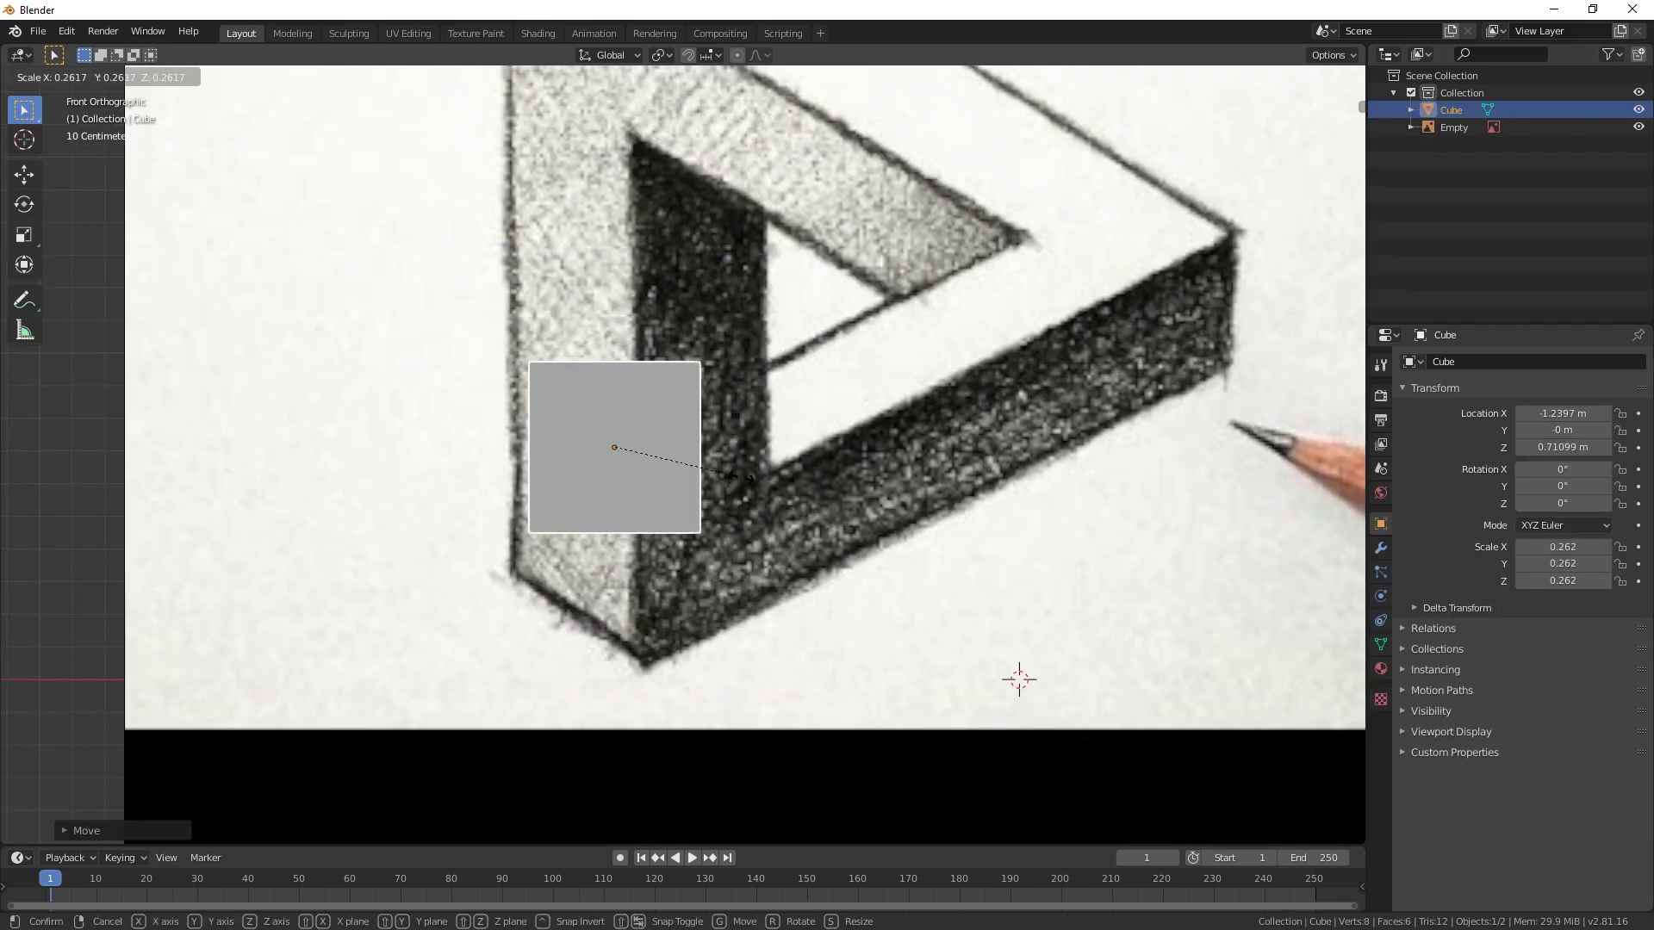
{"action": "left_click", "coordinate": [738, 476]}
Step: Rotate the cube about 50.5° around Z, then shift it and scale it to about 0.282 to span the vertical bar's width
{"action": "key", "text": "r"}
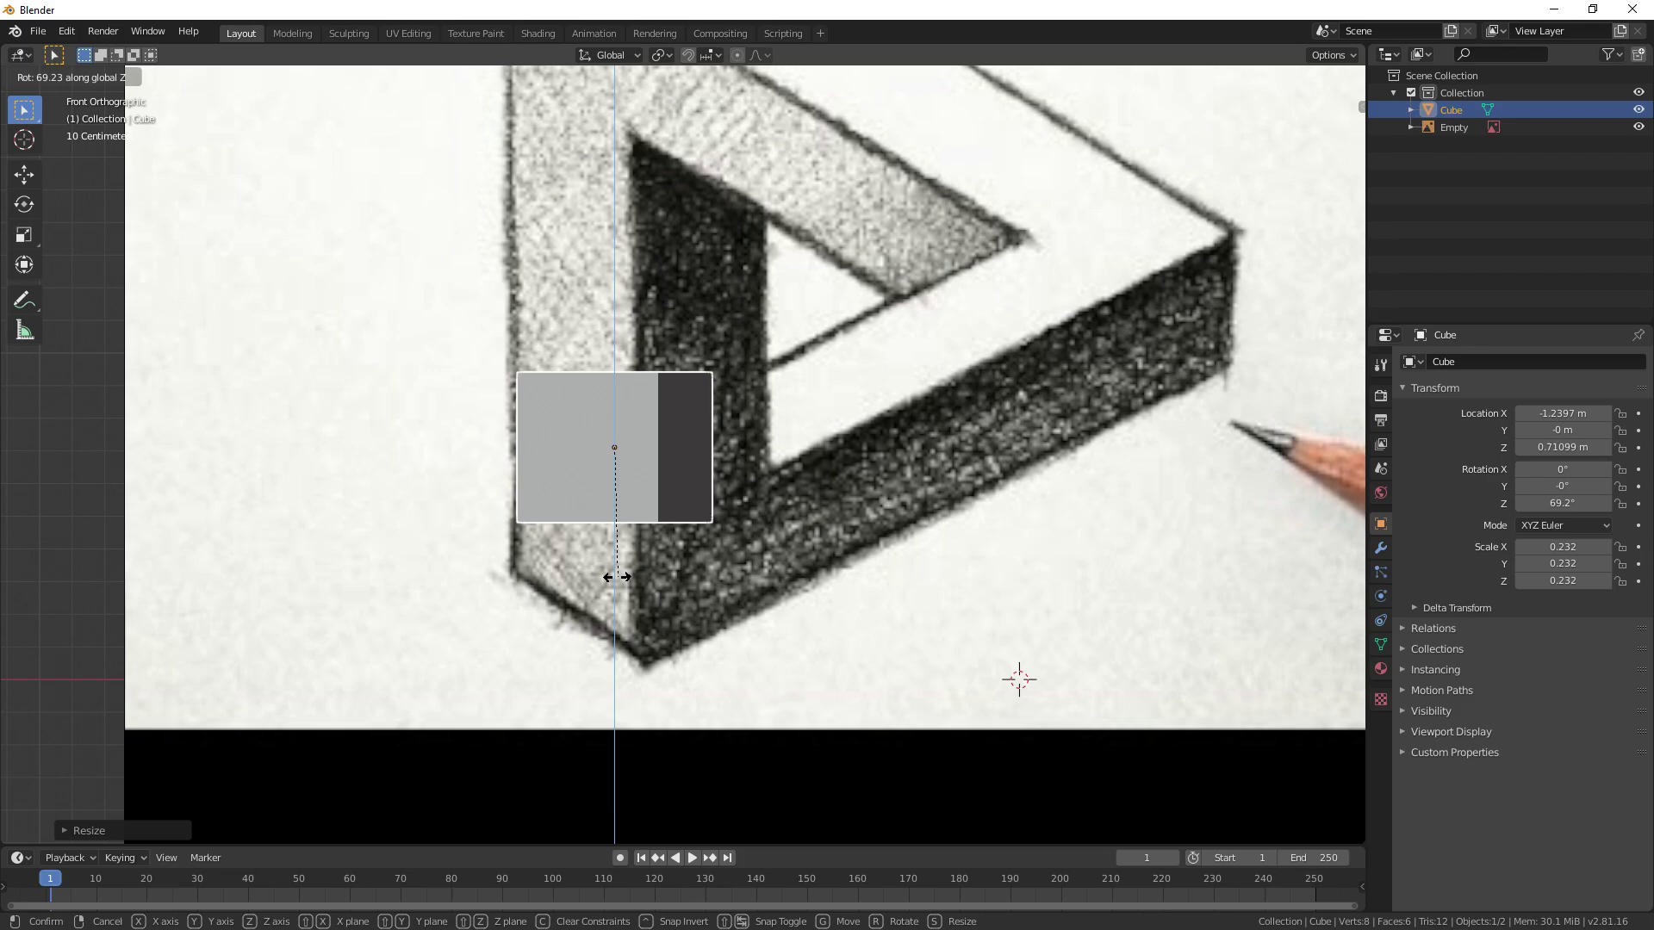
{"action": "left_click", "coordinate": [650, 582]}
{"action": "key", "text": "s"}
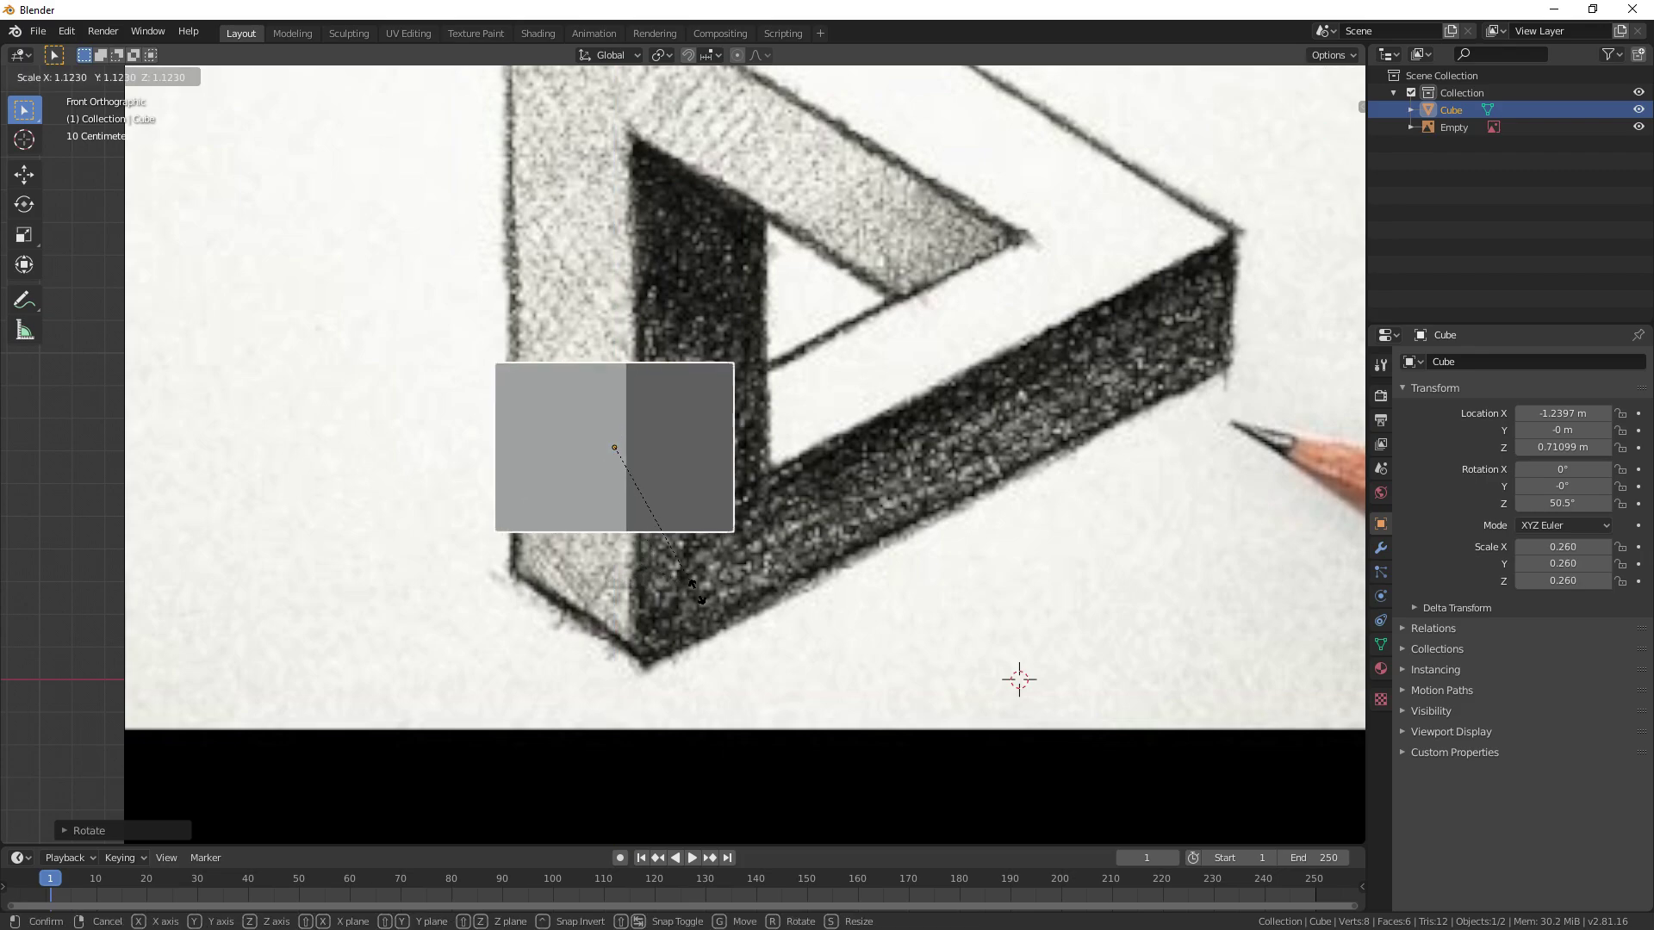
{"action": "left_click", "coordinate": [723, 603]}
{"action": "key", "text": "g"}
{"action": "left_click", "coordinate": [746, 591]}
{"action": "key", "text": "s"}
{"action": "left_click", "coordinate": [808, 596]}
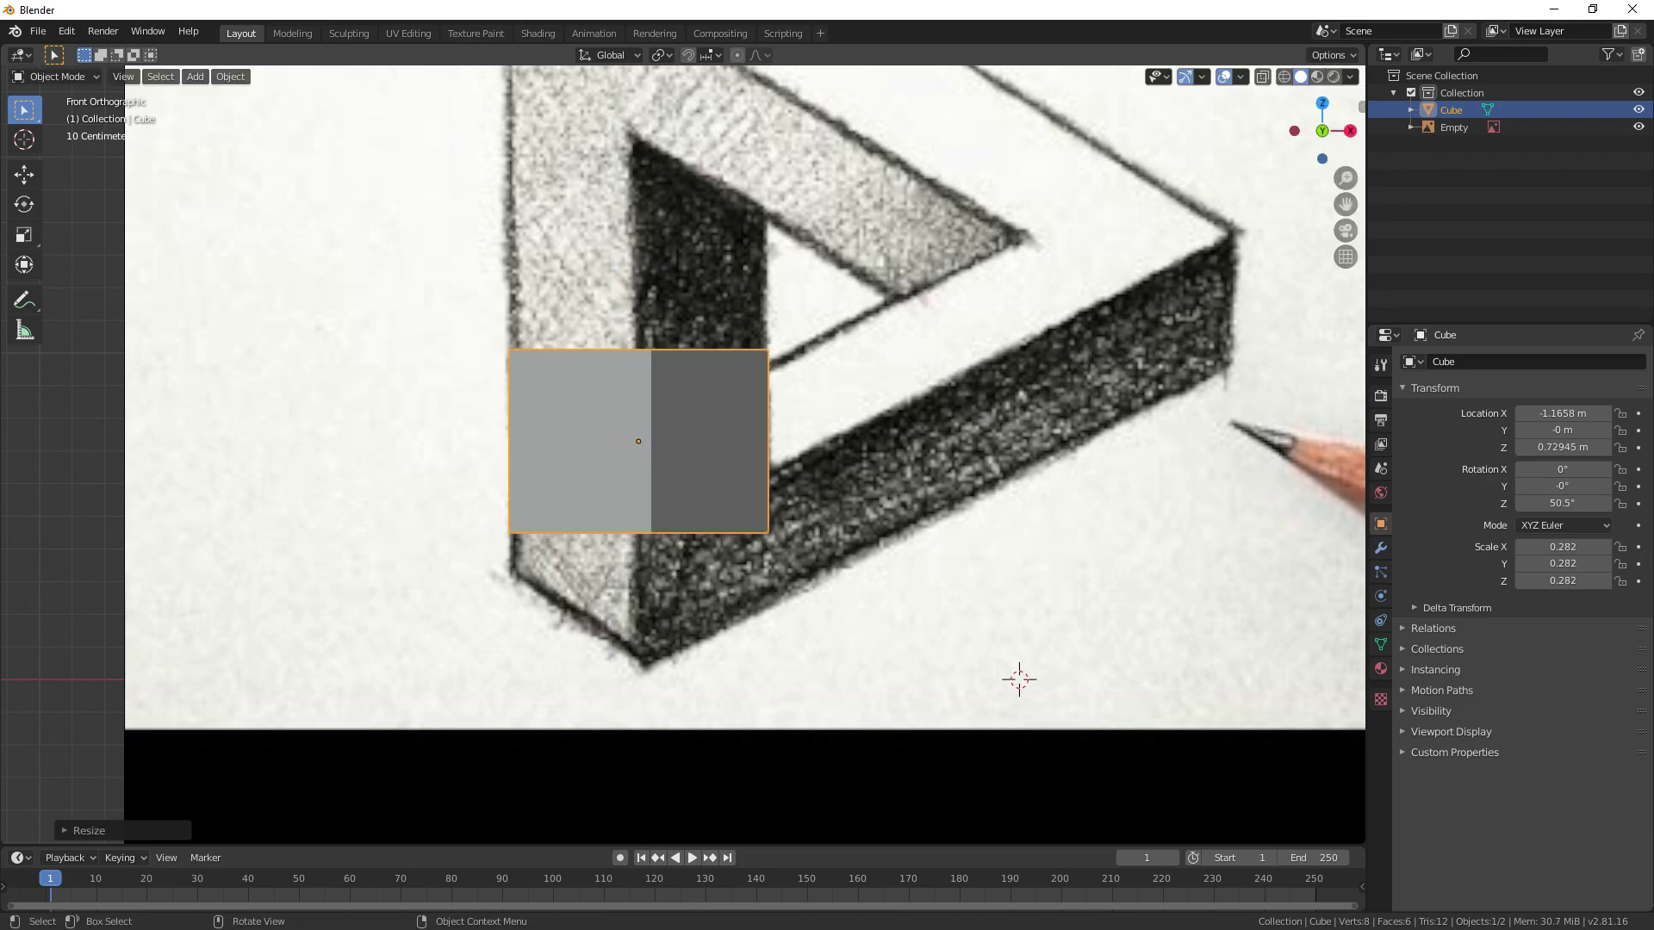
Step: Adjust the cube to about 43.8° around Z and a scale of about 0.284, and raise it to about 0.80 m in Z
{"action": "key", "text": "r"}
{"action": "key", "text": "z"}
{"action": "left_click", "coordinate": [858, 583]}
{"action": "key", "text": "s"}
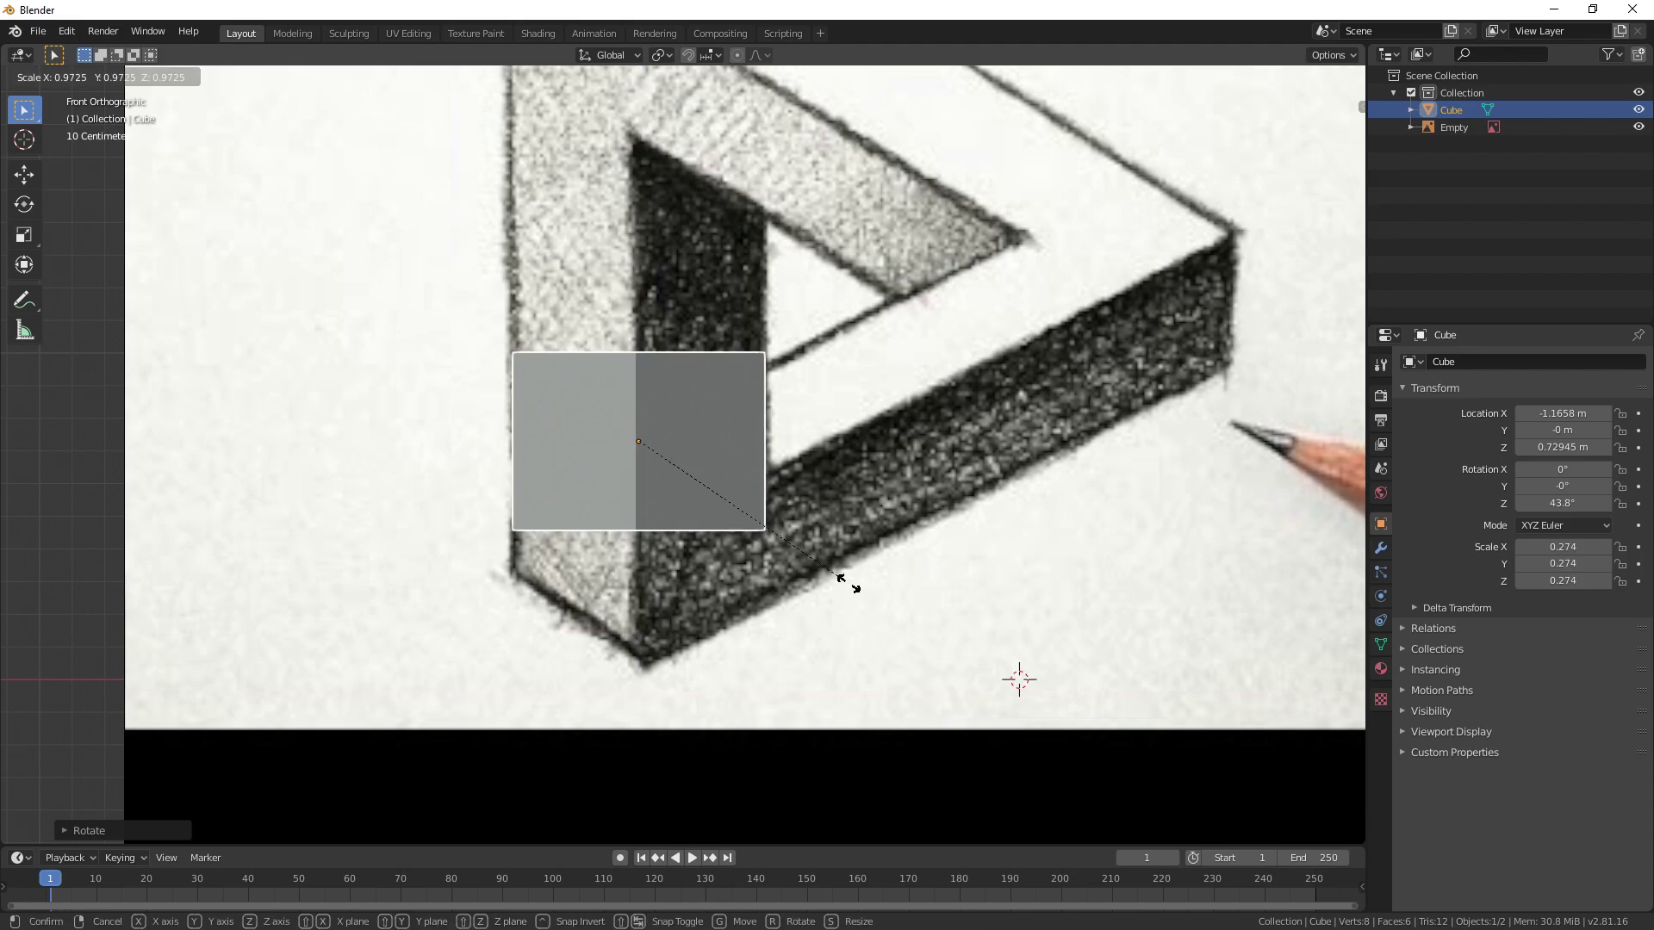
{"action": "left_click", "coordinate": [857, 583]}
{"action": "key", "text": "g"}
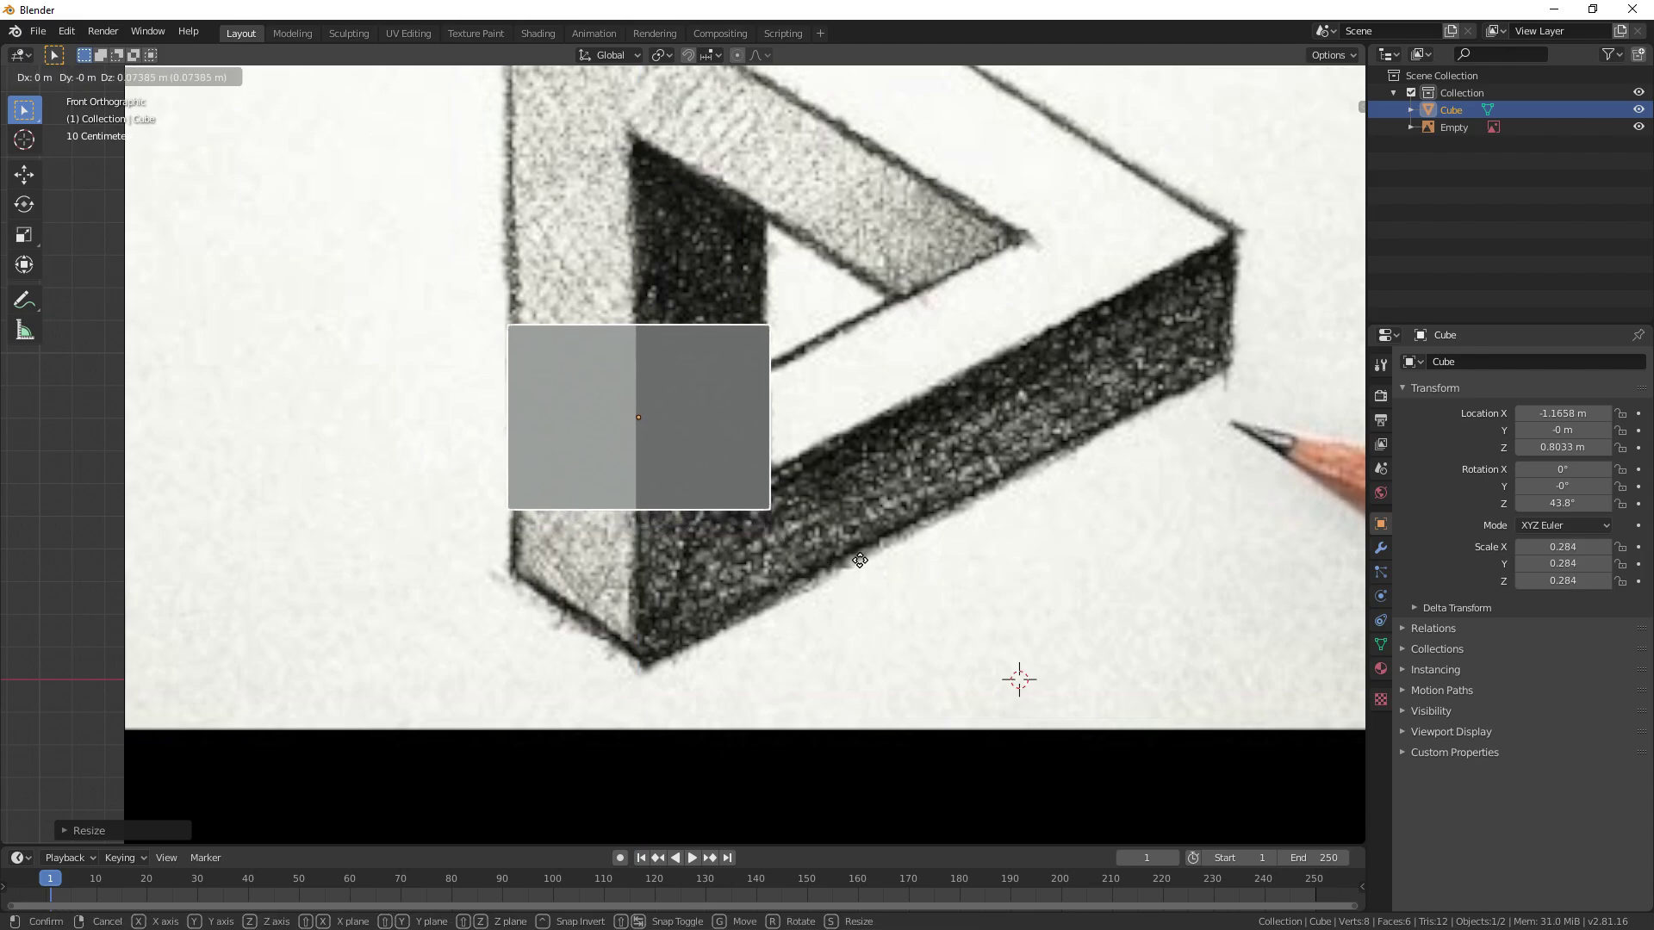
{"action": "left_click", "coordinate": [860, 560]}
Step: Enter Edit Mode with see-through display and raise the cube's top vertices along Z to the drawing's inner corner
{"action": "key", "text": "Tab"}
{"action": "key", "text": "shift+z"}
{"action": "mouse_move", "coordinate": [859, 560]}
{"action": "middle_mouse_down", "text": "shift"}
{"action": "mouse_move", "coordinate": [906, 732]}
{"action": "mouse_move", "coordinate": [898, 694]}
{"action": "middle_mouse_up", "text": "shift"}
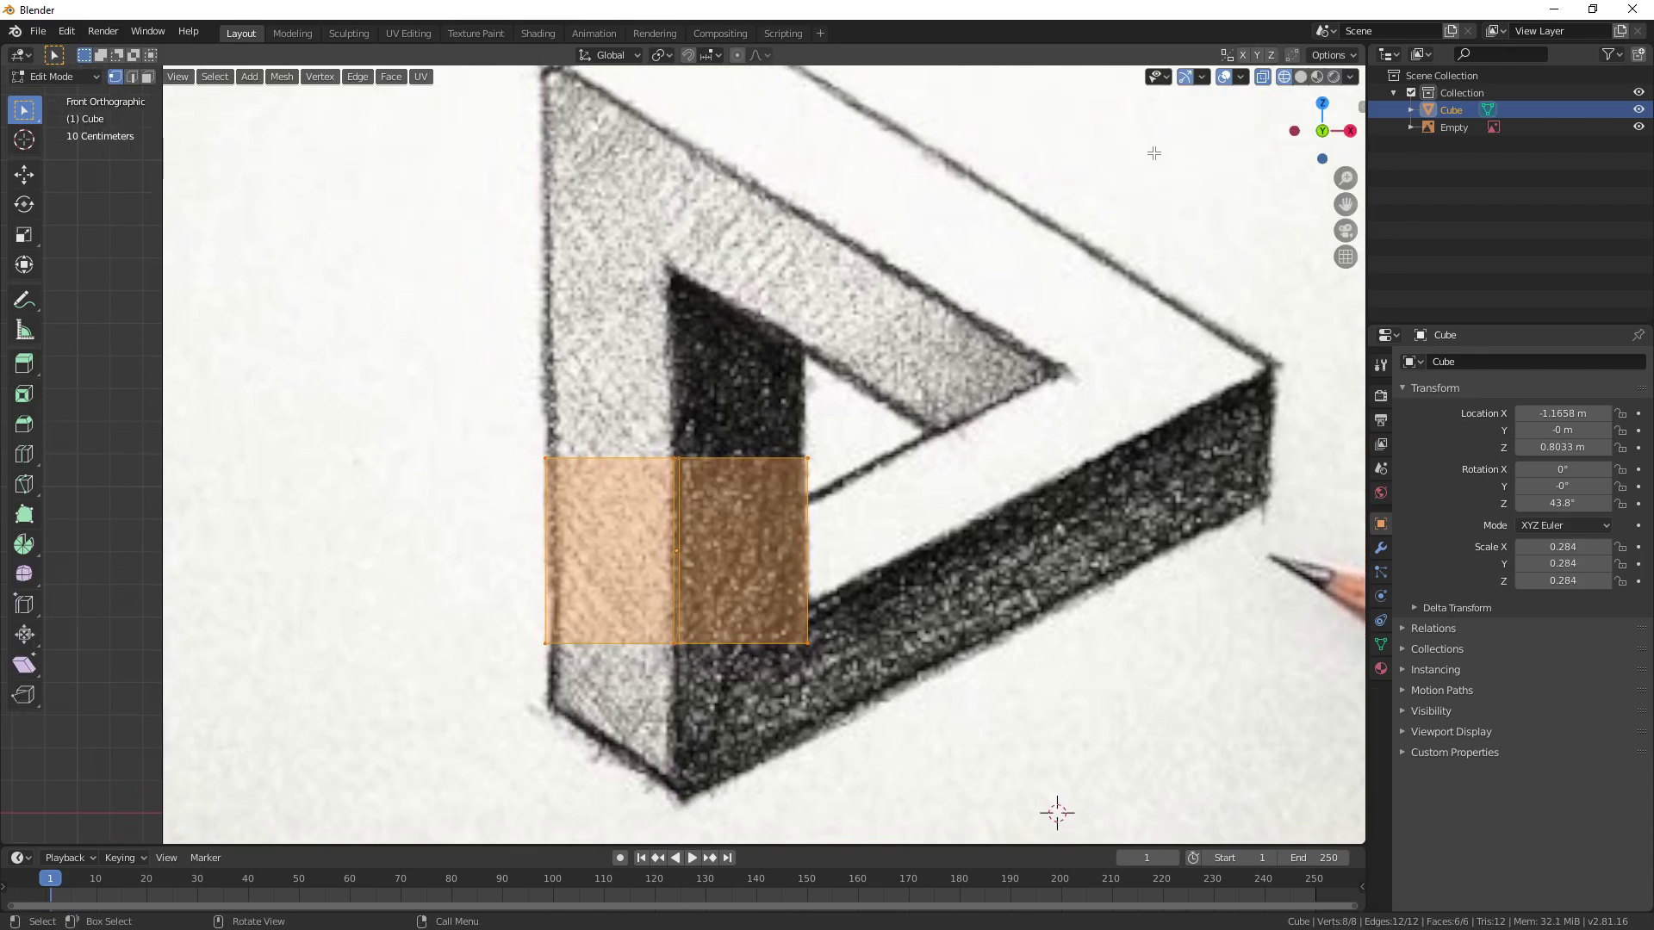
{"action": "left_click", "coordinate": [1302, 77]}
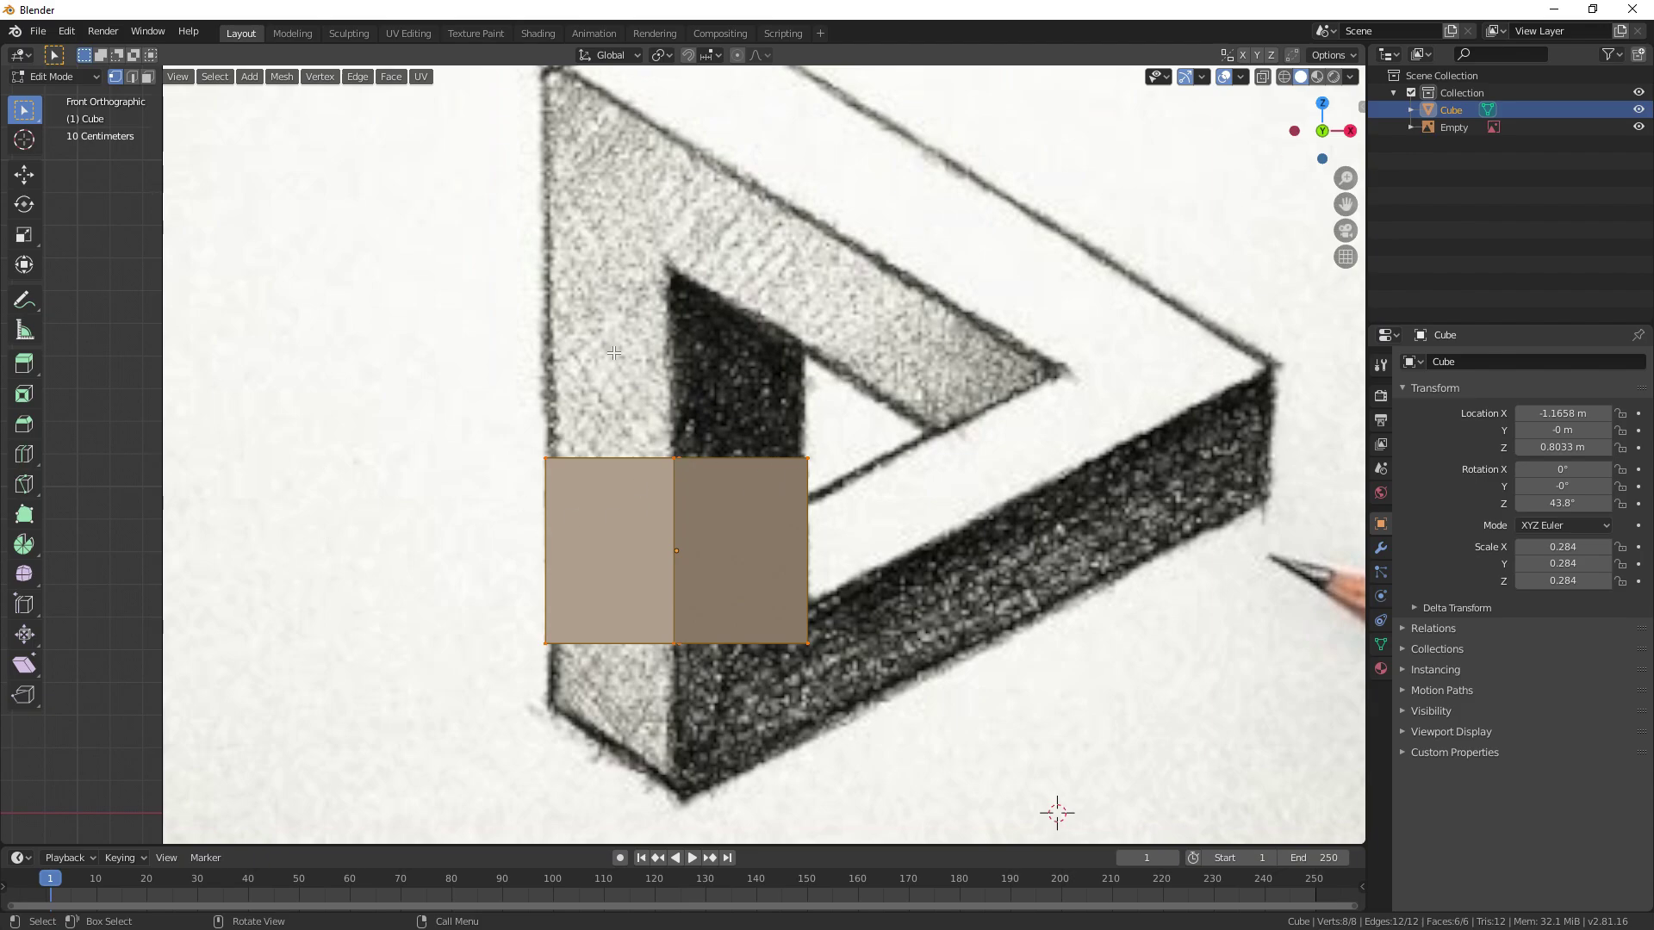
{"action": "middle_click_drag", "start_coordinate": [685, 176], "coordinate": [666, 246], "text": "shift"}
{"action": "key", "text": "alt+z"}
{"action": "left_click_drag", "start_coordinate": [473, 442], "coordinate": [958, 556]}
{"action": "key", "text": "g"}
{"action": "key", "text": "z"}
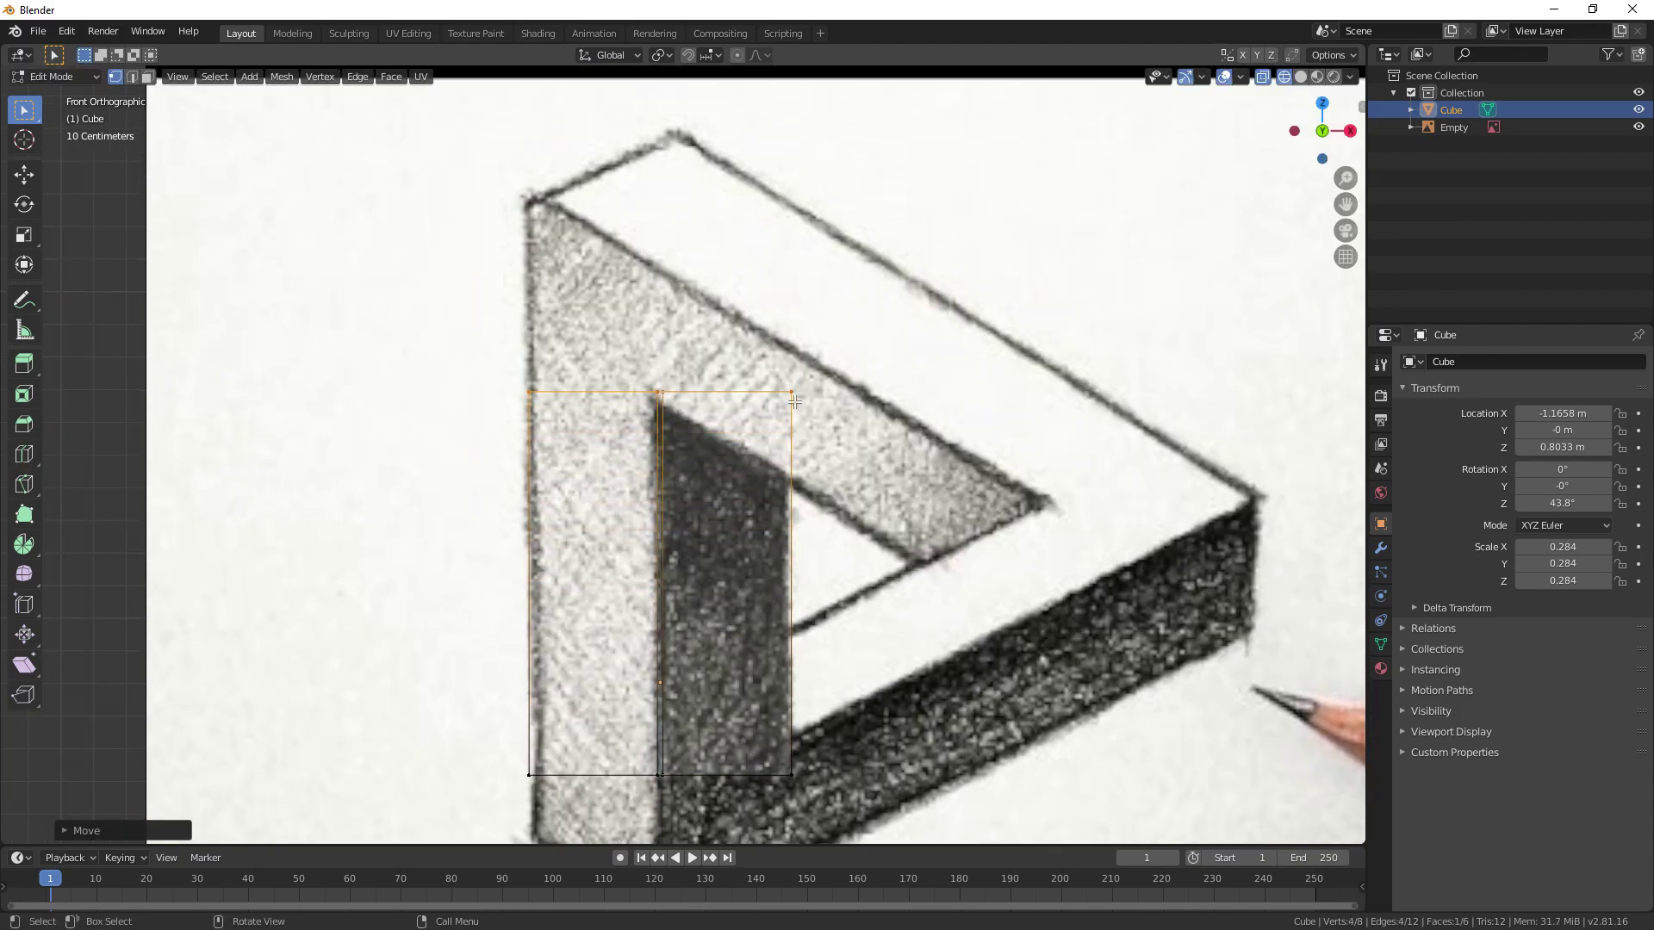
{"action": "left_click", "coordinate": [773, 399]}
Step: Move the cube's top vertices individually along Z so its top edges follow the drawing's slanted beam
{"action": "scroll", "coordinate": [591, 320], "scroll_direction": "up", "scroll_amount": 3}
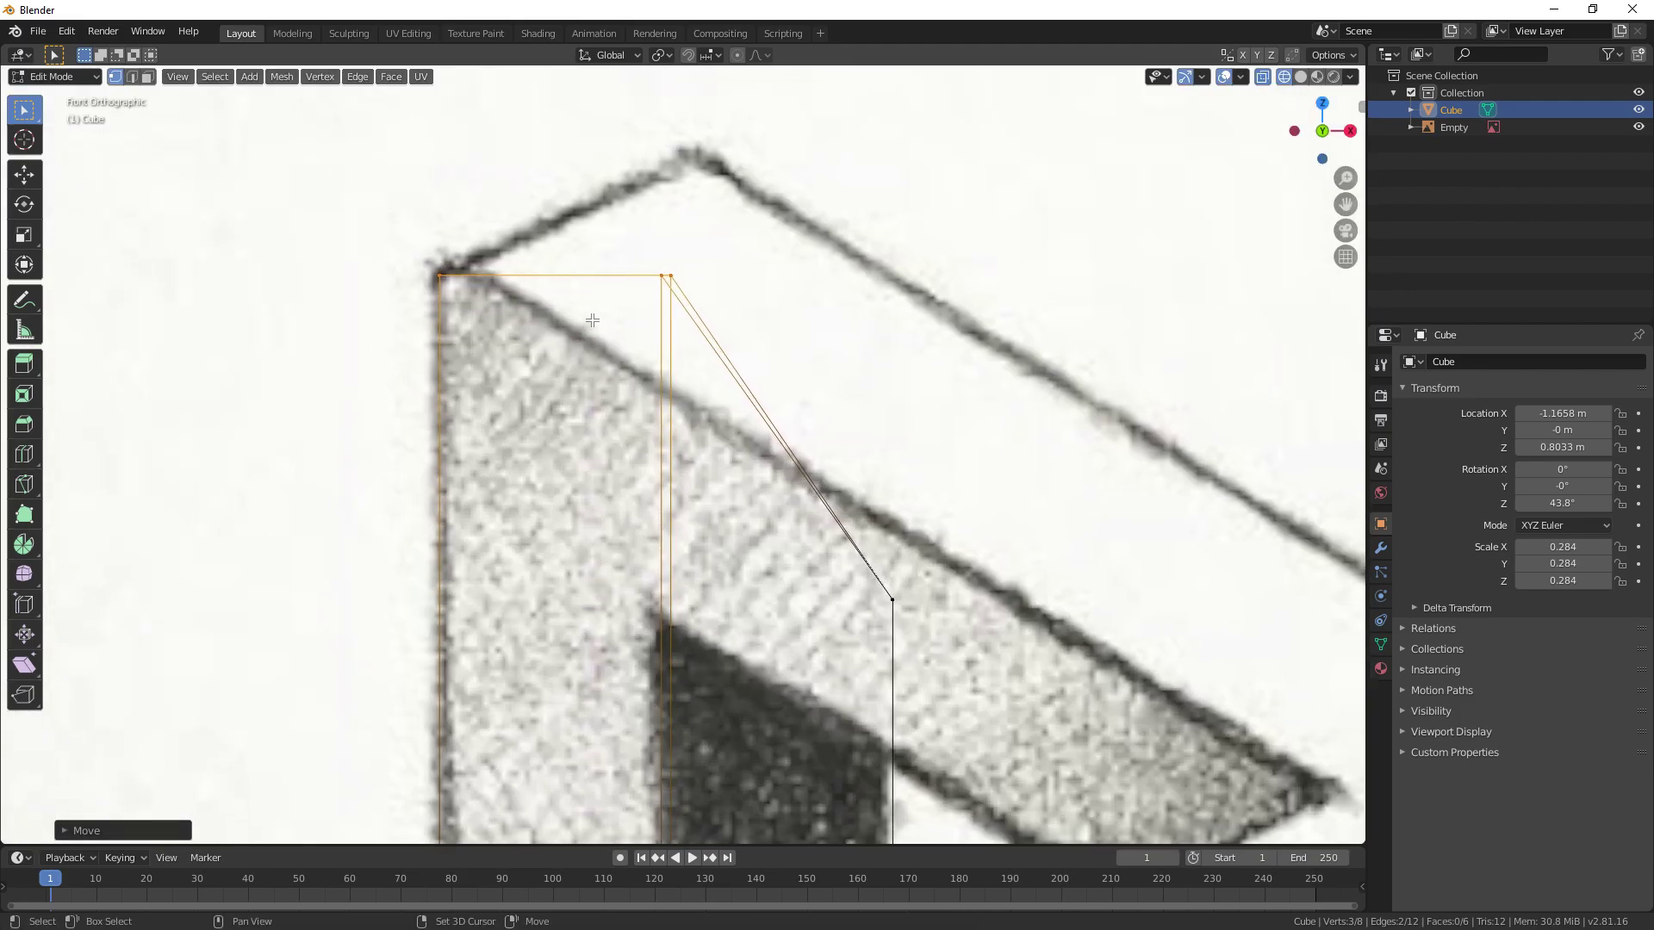
{"action": "key", "text": "g"}
{"action": "key", "text": "z"}
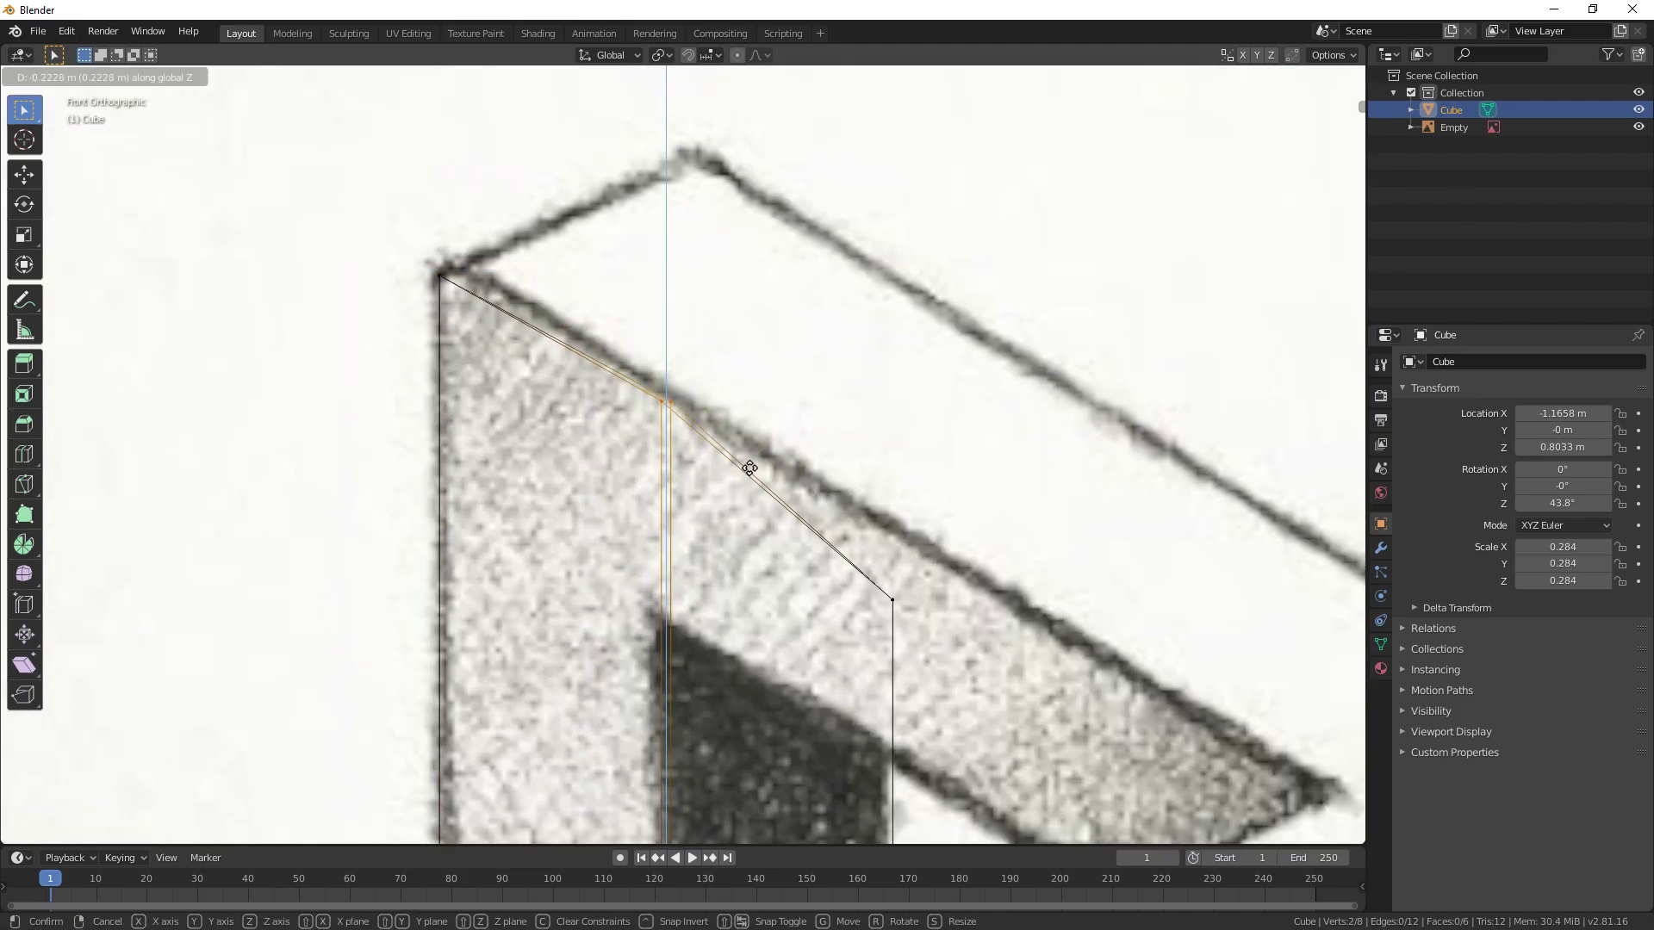
{"action": "left_click", "coordinate": [749, 467]}
{"action": "left_click", "coordinate": [430, 269]}
{"action": "key", "text": "g"}
{"action": "key", "text": "z"}
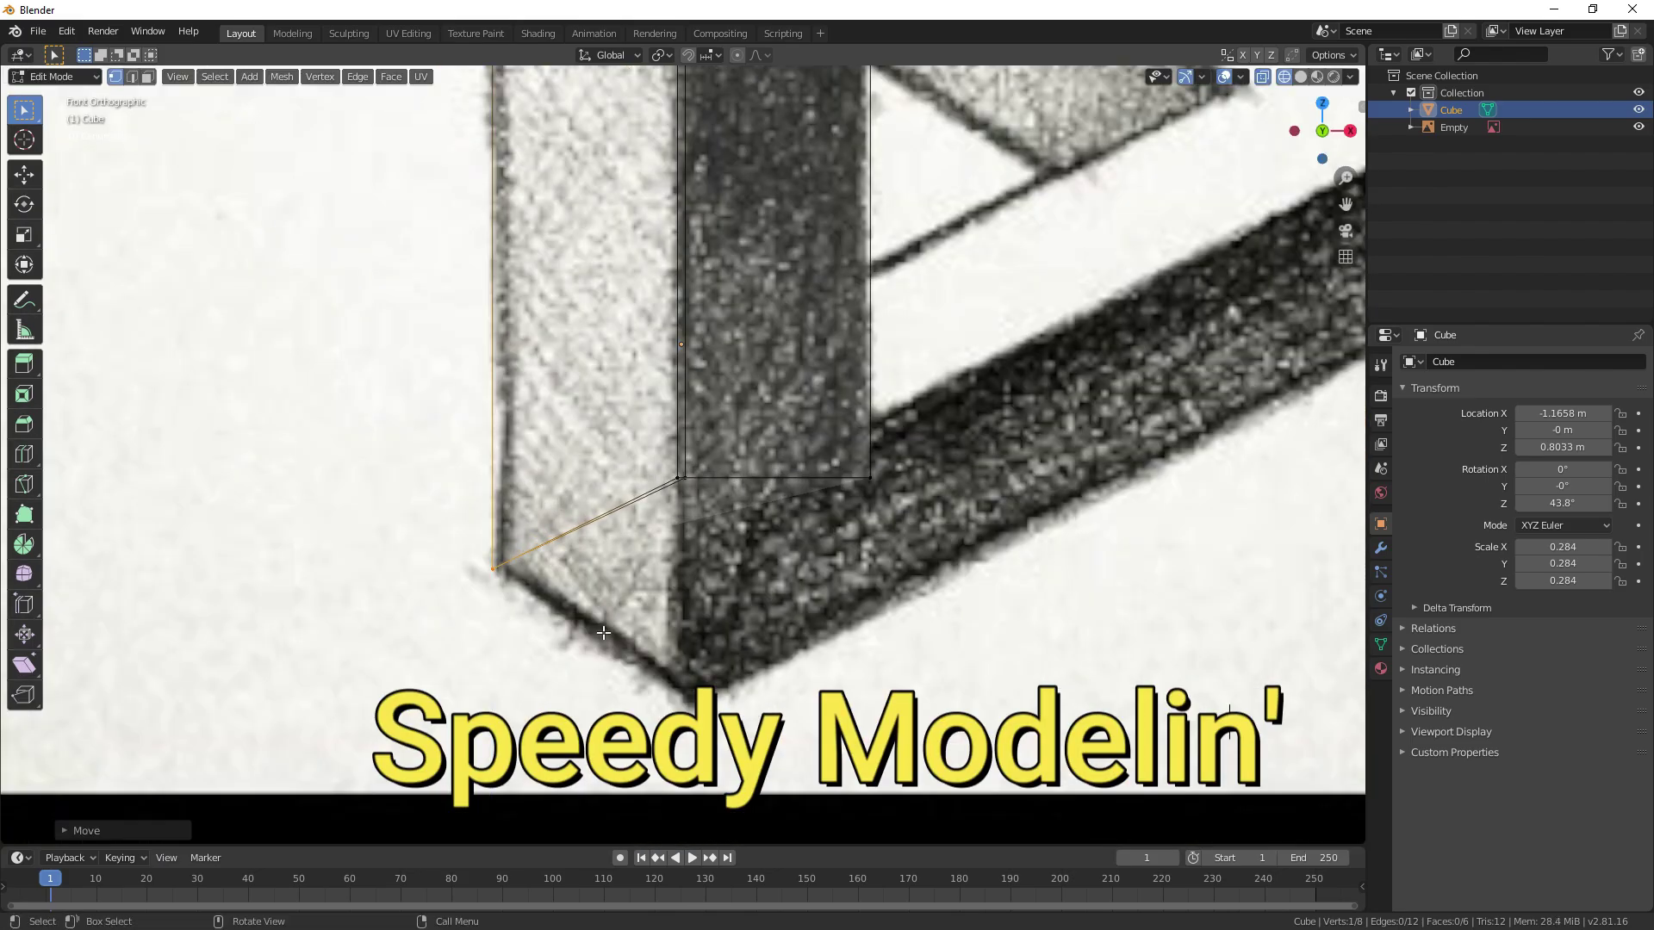
Step: Lower the cube's bottom vertices along Z to match the bottom outline of the drawn vertical bar
{"action": "key", "text": "g"}
{"action": "key", "text": "z"}
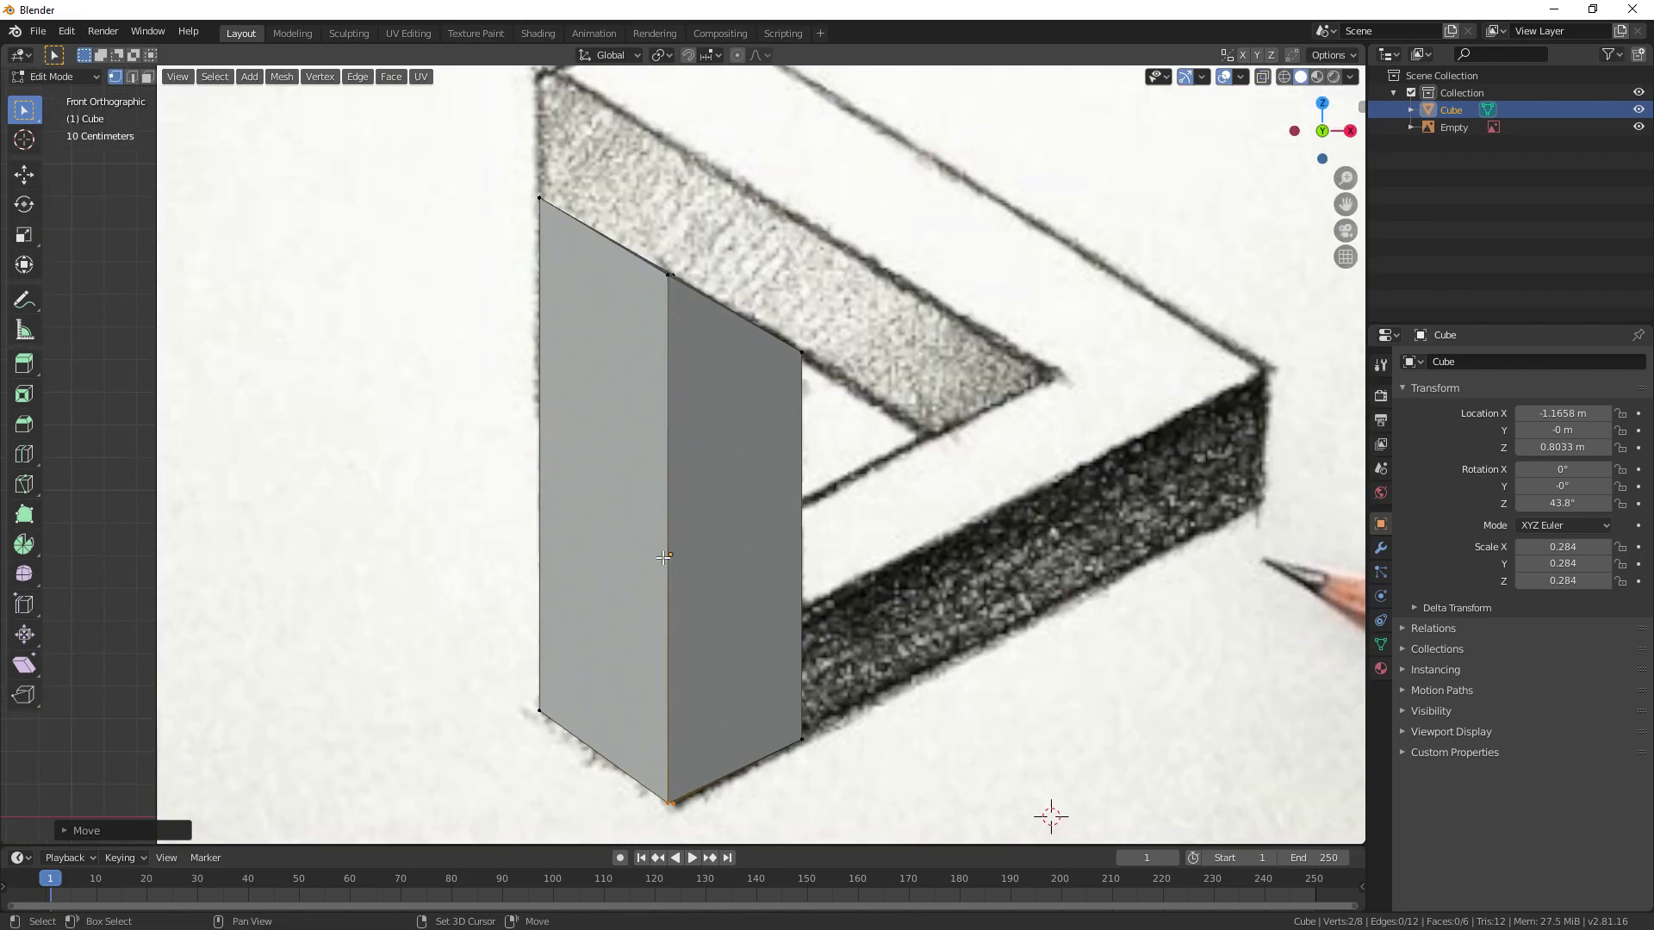
{"action": "mouse_move", "coordinate": [663, 557]}
{"action": "middle_mouse_down", "text": "shift"}
{"action": "mouse_move", "coordinate": [727, 491]}
{"action": "mouse_move", "coordinate": [661, 546]}
{"action": "middle_mouse_up", "text": "shift"}
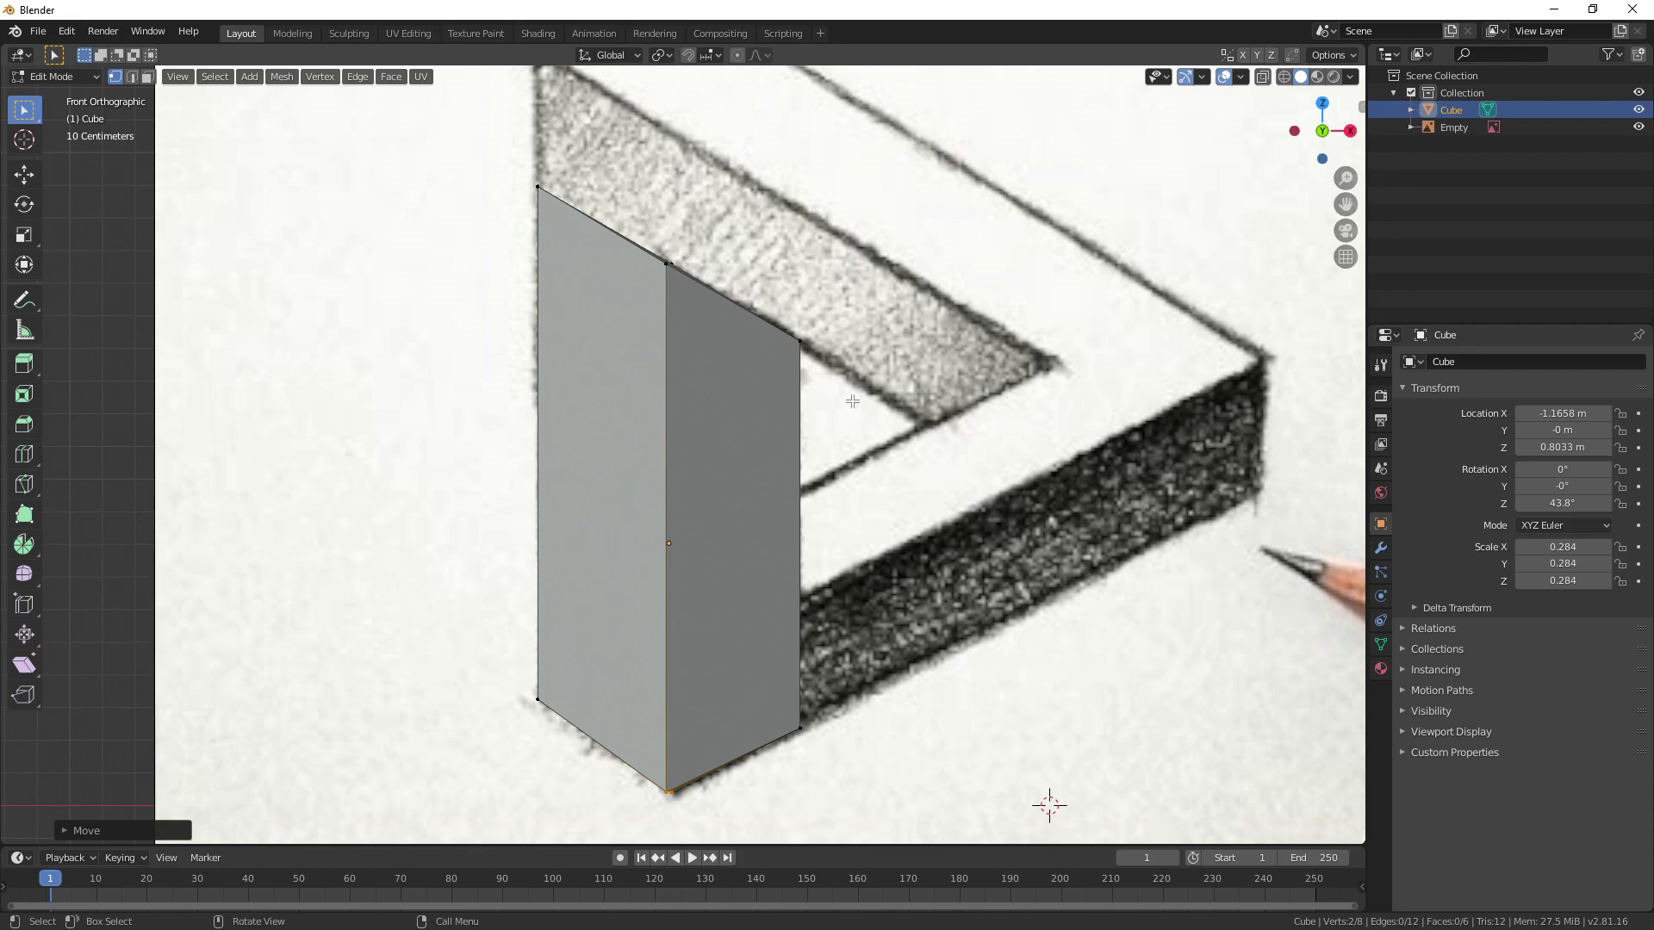
{"action": "scroll", "coordinate": [662, 331], "scroll_direction": "down", "scroll_amount": 3}
{"action": "scroll", "coordinate": [675, 420], "scroll_direction": "up", "scroll_amount": 2}
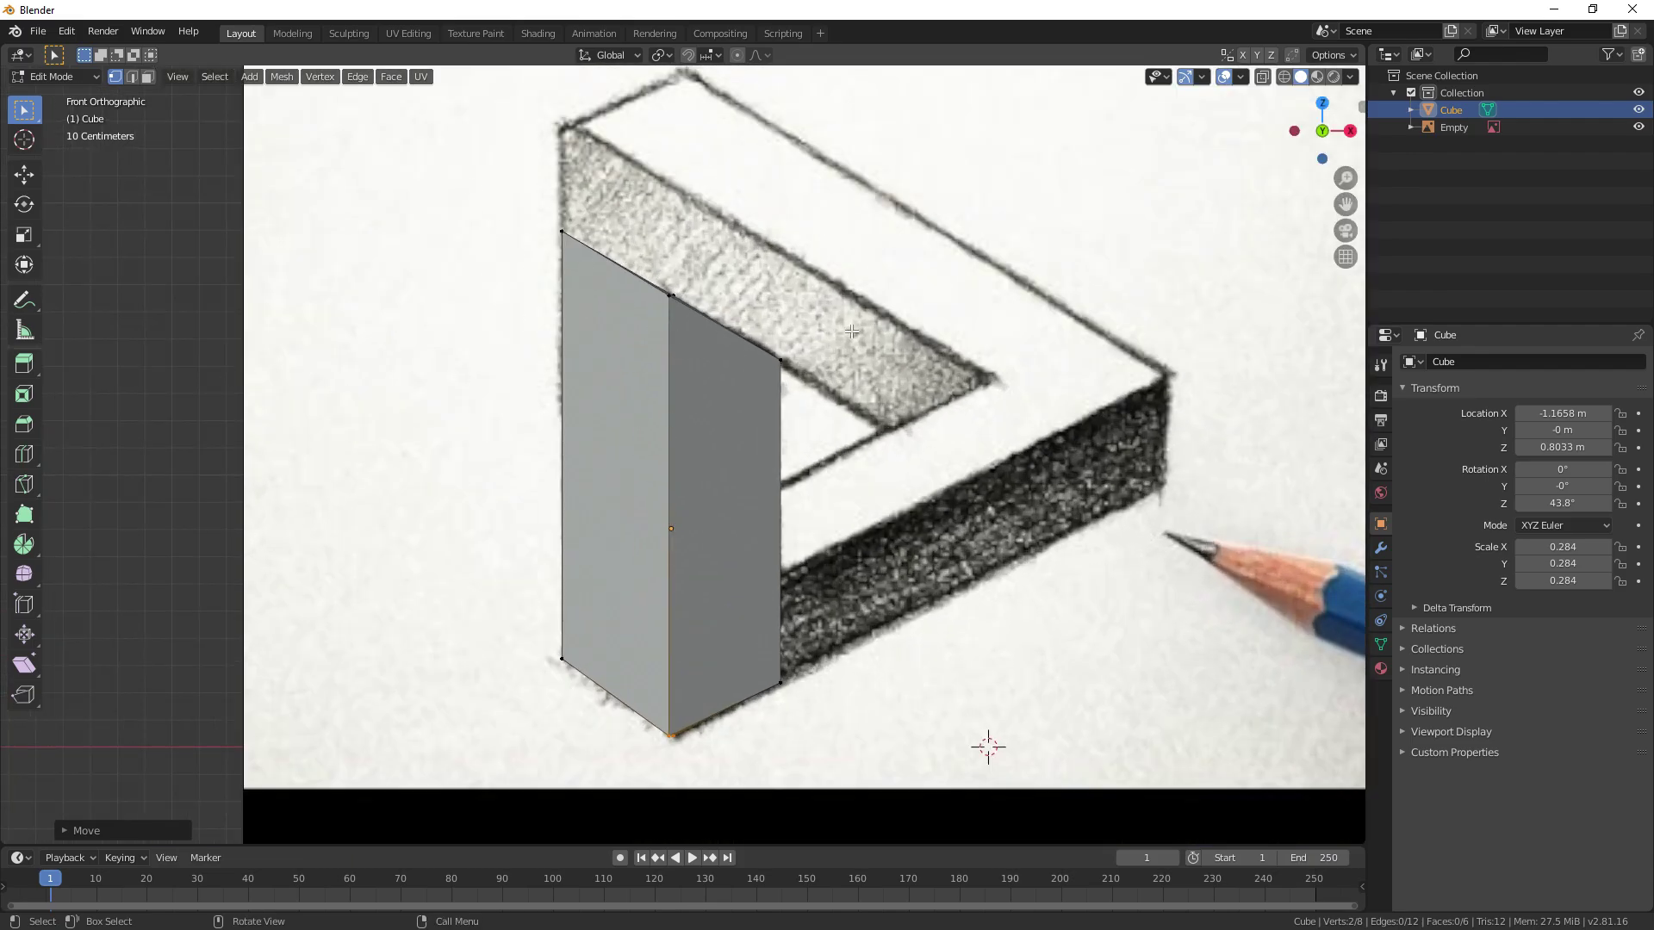
{"action": "scroll", "coordinate": [851, 332], "scroll_direction": "down", "scroll_amount": 3}
{"action": "middle_click_drag", "start_coordinate": [851, 332], "coordinate": [765, 447]}
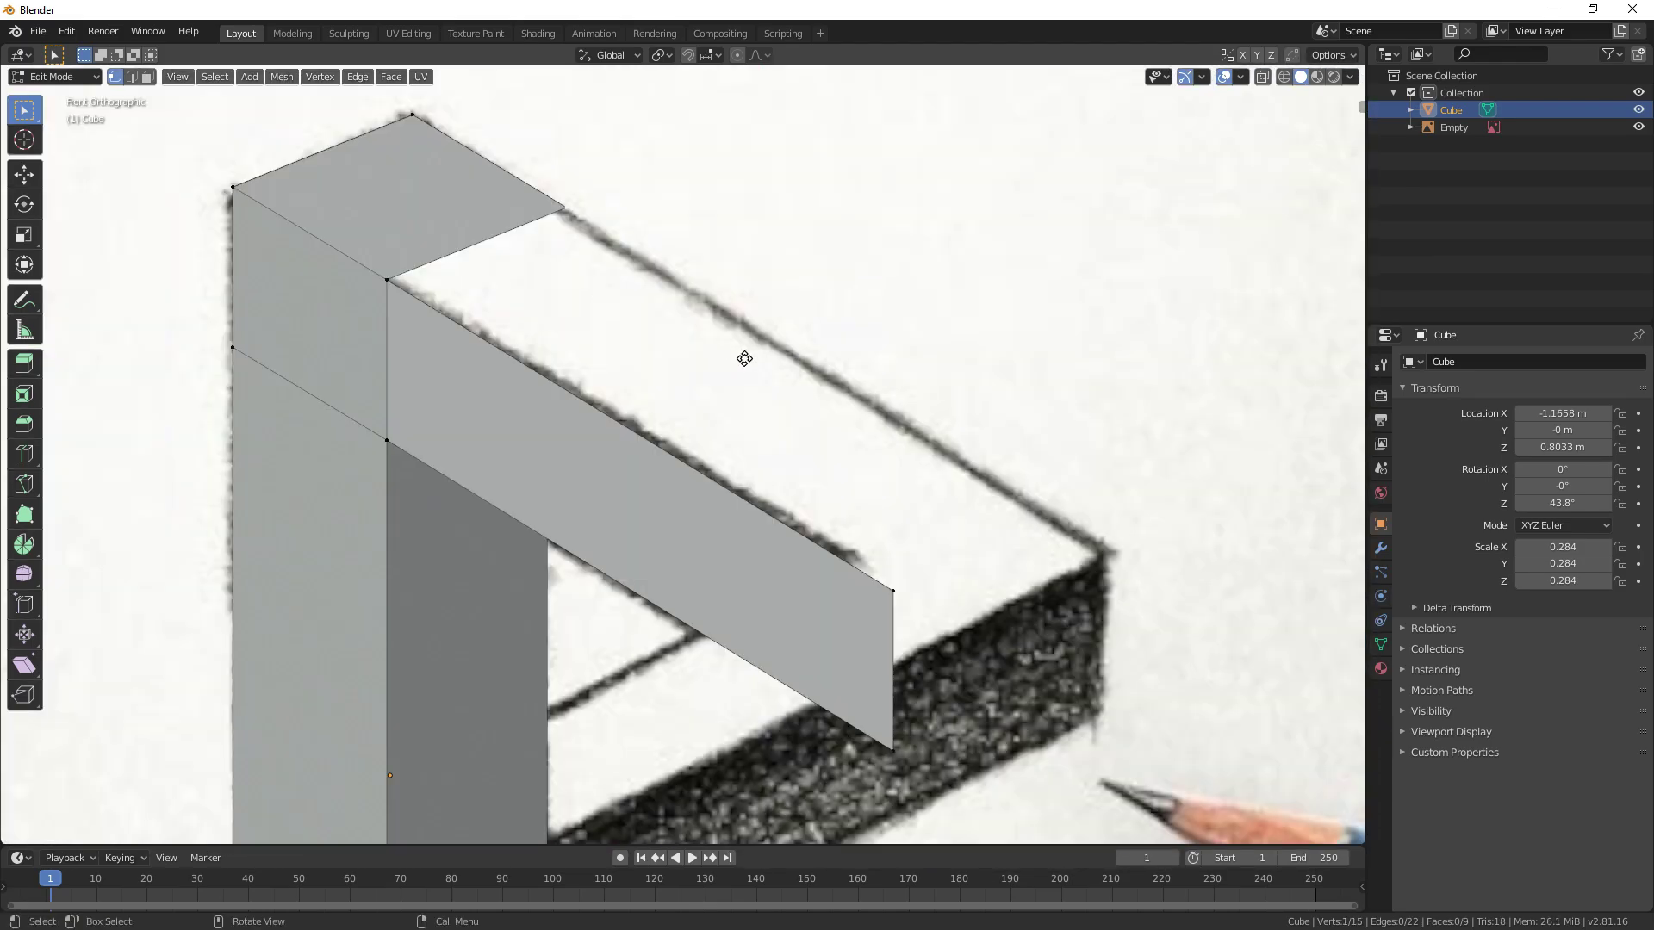
Step: Fill the slanted beam's upper face between its long edges and the top corner block
{"action": "left_click", "coordinate": [766, 337], "text": "shift"}
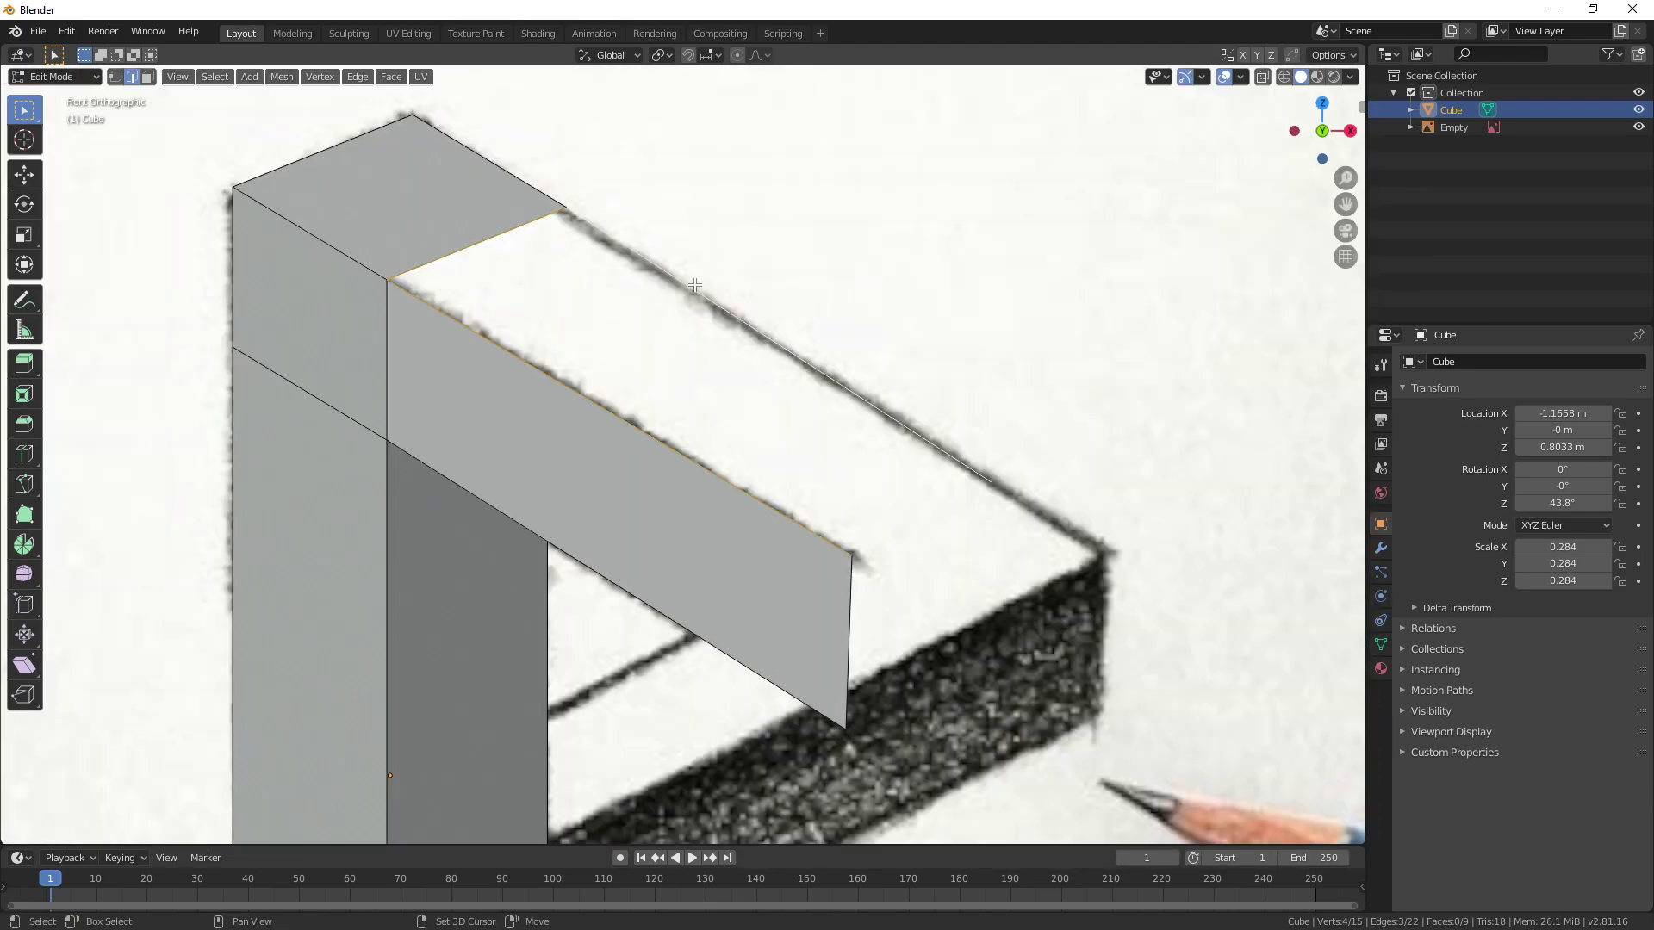
{"action": "key", "text": "f"}
{"action": "key", "text": "1"}
{"action": "middle_click_drag", "start_coordinate": [861, 551], "coordinate": [817, 414], "text": "shift"}
{"action": "scroll", "coordinate": [817, 414], "scroll_direction": "down", "scroll_amount": 2}
Step: Extrude the slanted beam's two end edges along the beam direction to the drawing's outer right corner
{"action": "key", "text": "2"}
{"action": "left_click", "coordinate": [768, 486]}
{"action": "left_click", "coordinate": [823, 404], "text": "shift"}
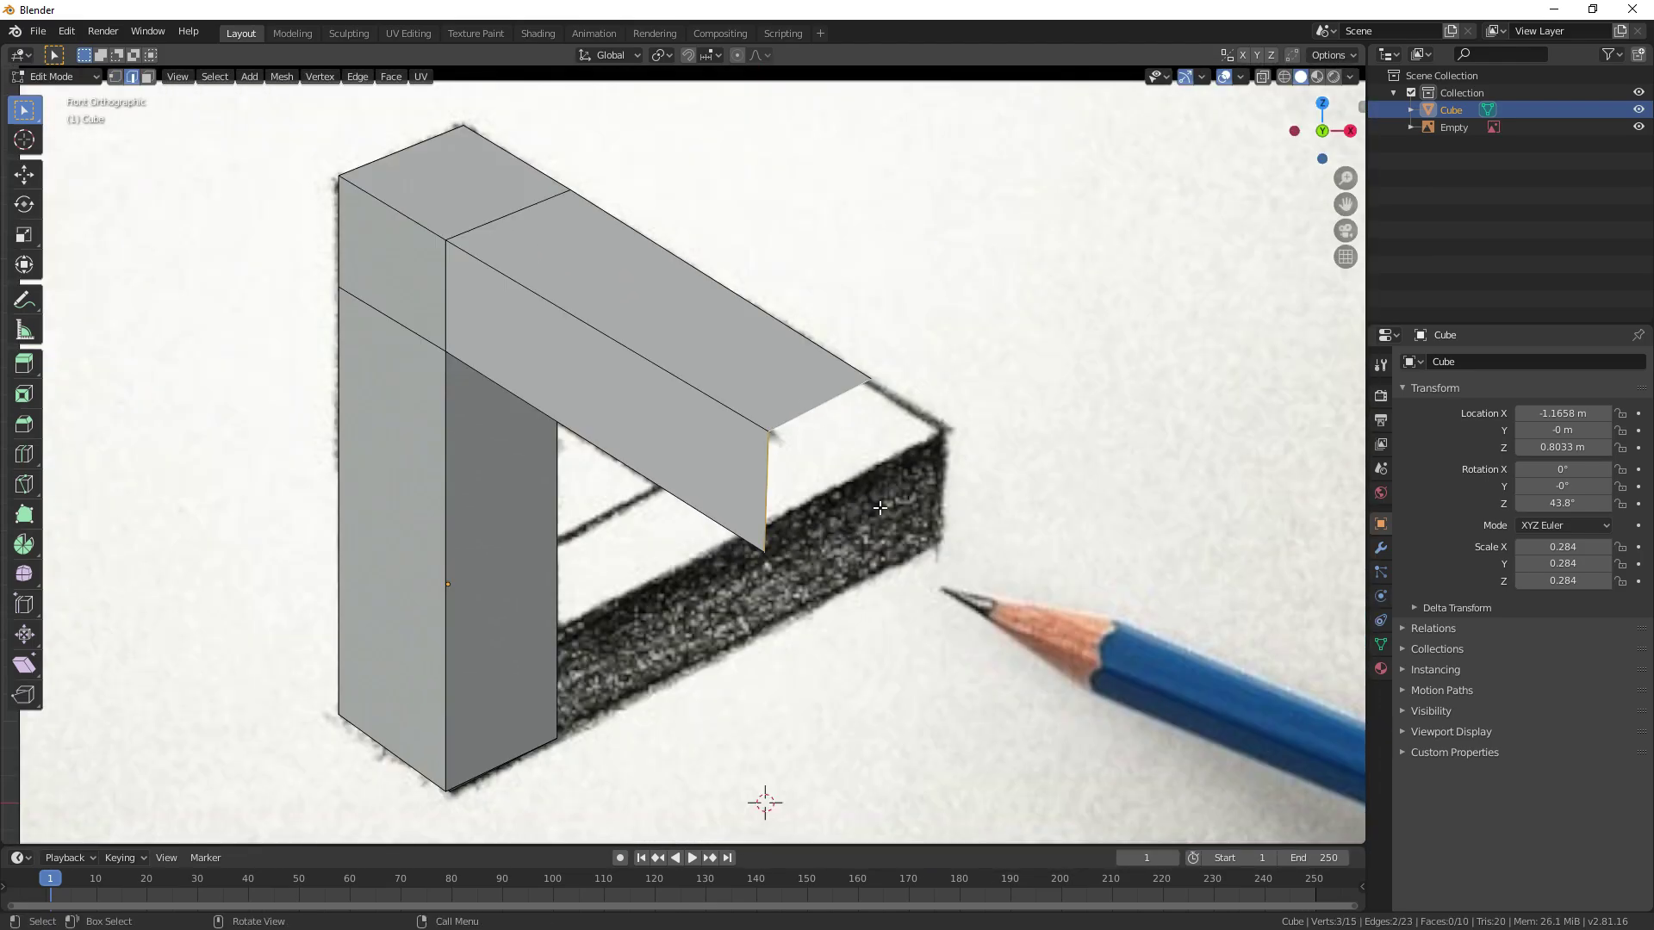
{"action": "key", "text": "e"}
{"action": "left_click", "coordinate": [956, 556]}
Step: Extrude the outermost right corner vertex down along Z to the drawing's lower outline
{"action": "scroll", "coordinate": [955, 555], "scroll_direction": "up", "scroll_amount": 1}
{"action": "key", "text": "1"}
{"action": "left_click", "coordinate": [1005, 424]}
{"action": "key", "text": "e"}
{"action": "key", "text": "z"}
{"action": "left_click", "coordinate": [999, 560]}
{"action": "key", "text": "f"}
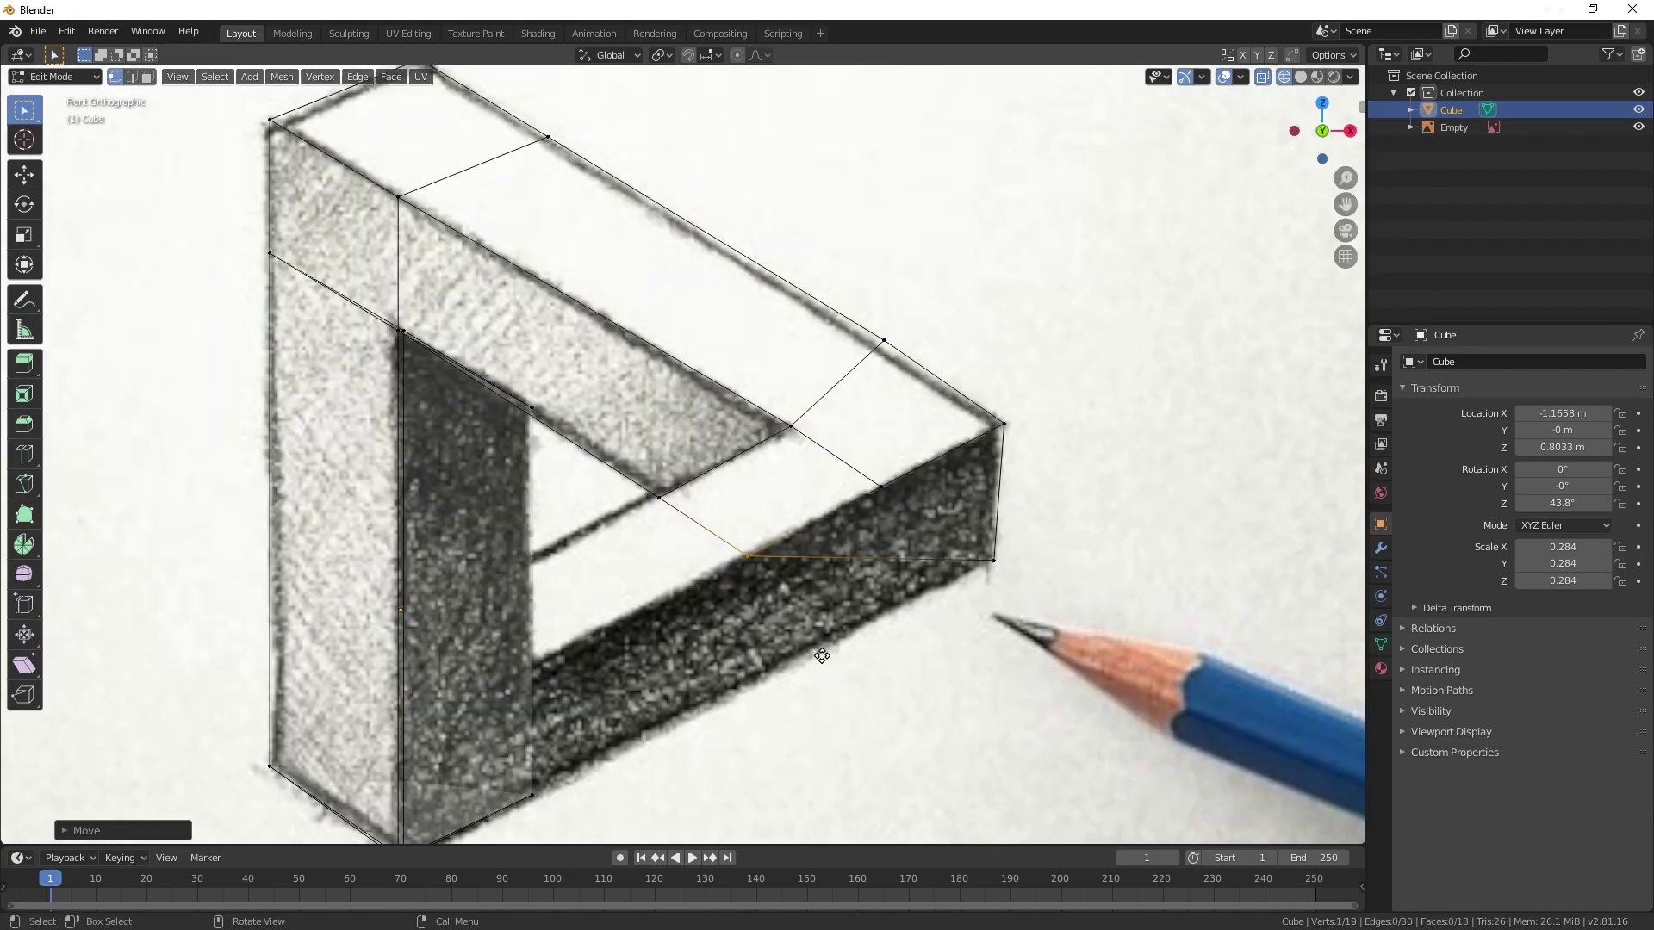
{"action": "right_click", "coordinate": [732, 577]}
{"action": "key", "text": "ctrl+z"}
{"action": "key", "text": "ctrl+z"}
{"action": "key", "text": "ctrl+z"}
Step: Extrude the corner block's front edge down along Z to the lower outline and fill the face out to the outer corner
{"action": "key", "text": "shift+z"}
{"action": "left_click", "coordinate": [880, 487], "text": "shift"}
{"action": "key", "text": "e"}
{"action": "key", "text": "z"}
{"action": "left_click", "coordinate": [1025, 551]}
{"action": "mouse_move", "coordinate": [940, 507]}
{"action": "middle_mouse_down", "text": "shift"}
{"action": "mouse_move", "coordinate": [1016, 546]}
{"action": "mouse_move", "coordinate": [1045, 526]}
{"action": "middle_mouse_up", "text": "shift"}
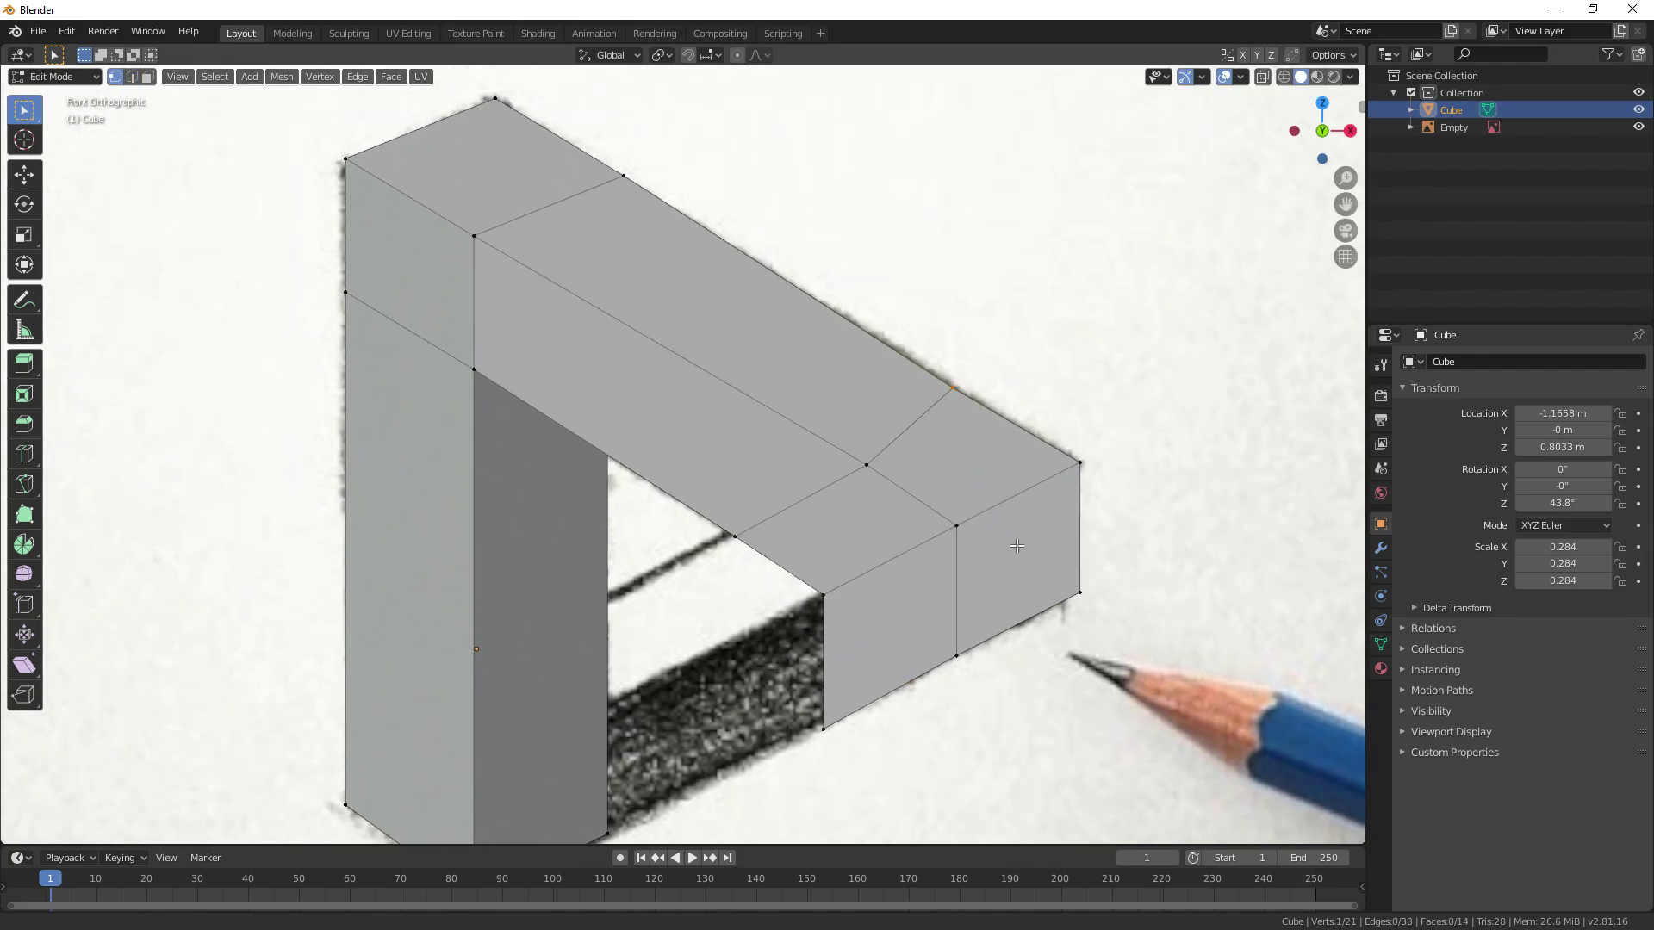
Step: Extrude the corner block's two inner end edges along the drawn lower beam until they overlap the vertical bar
{"action": "middle_click_drag", "start_coordinate": [965, 438], "coordinate": [918, 493], "text": "shift"}
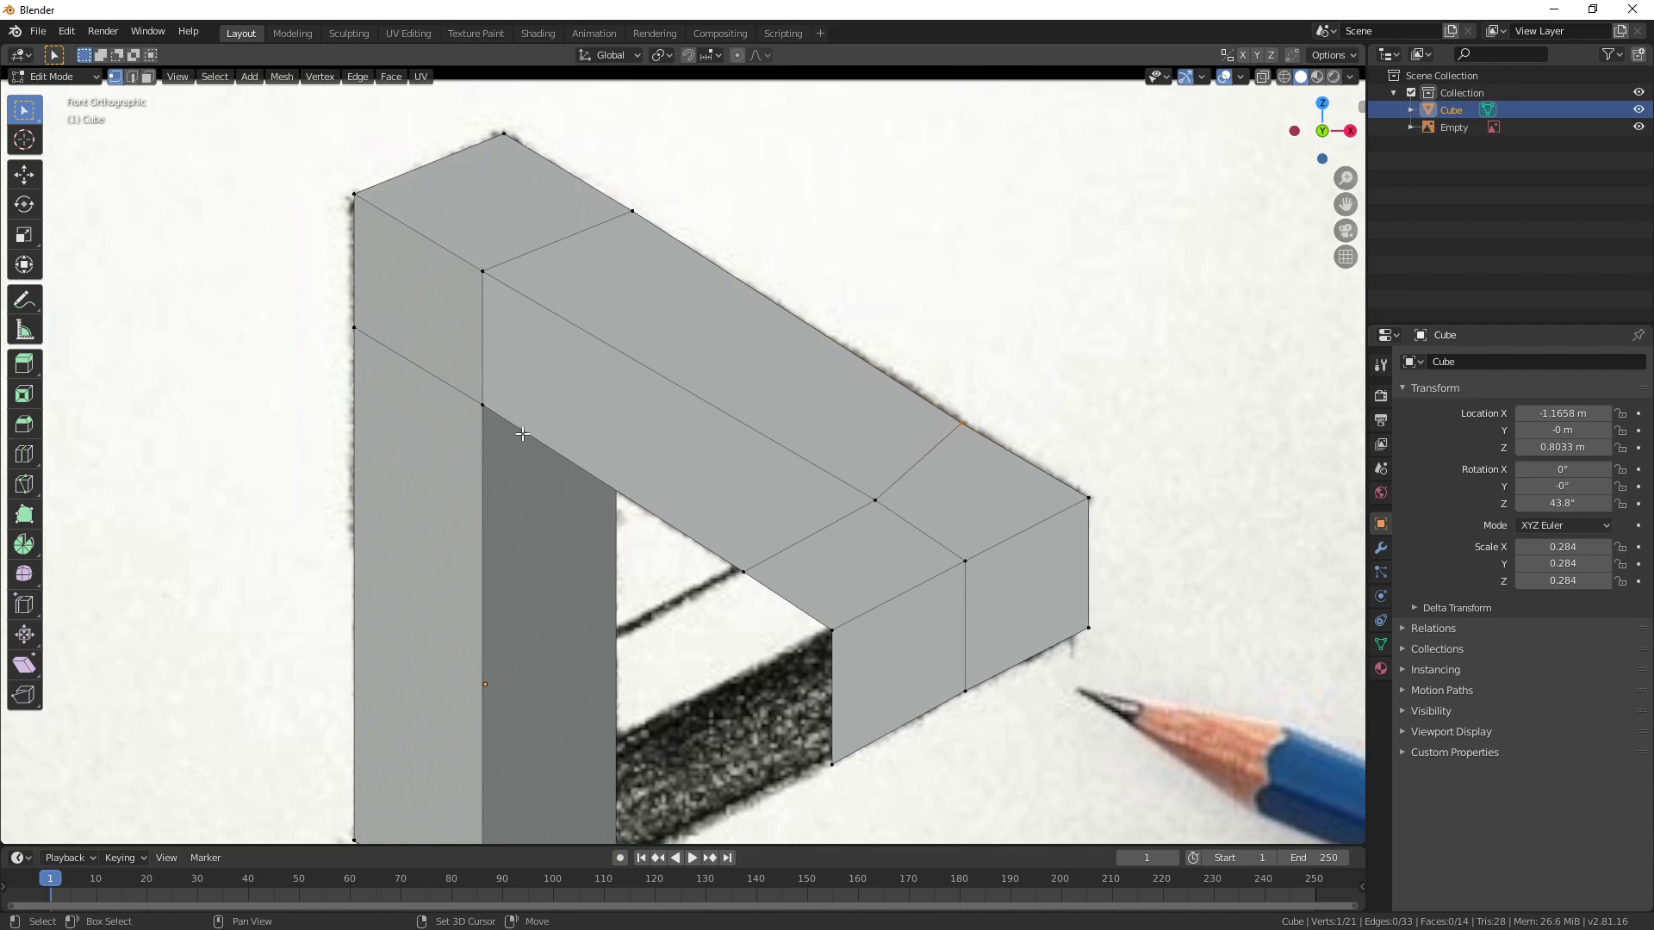
{"action": "middle_click_drag", "start_coordinate": [763, 546], "coordinate": [754, 489], "text": "shift"}
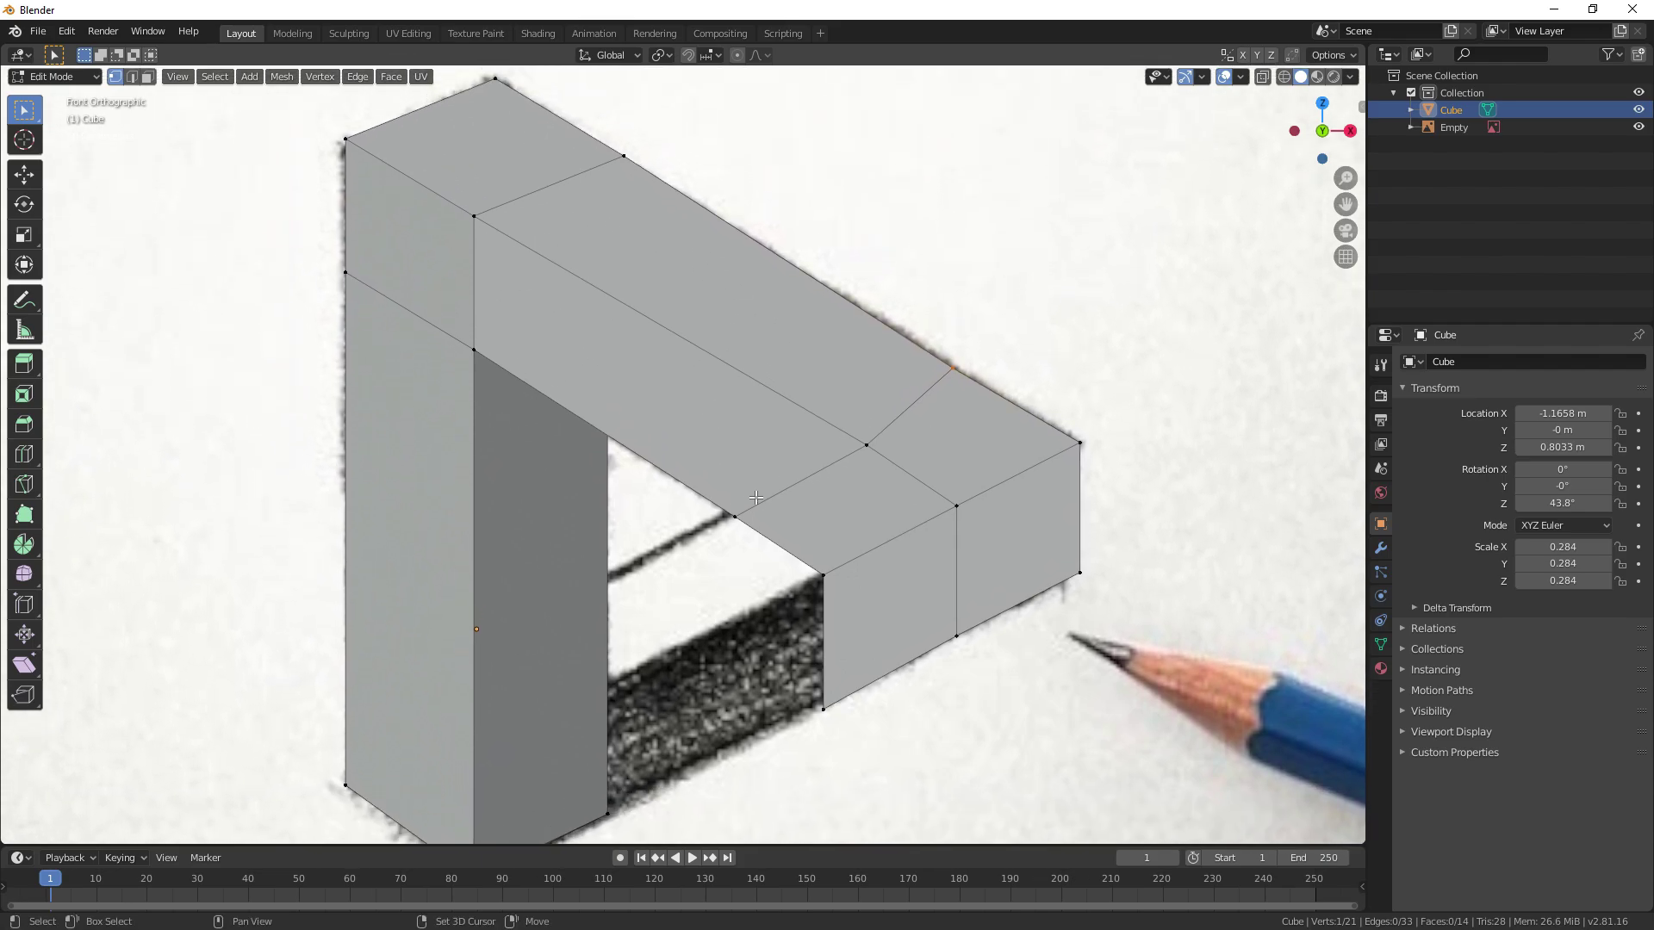
{"action": "middle_click_drag", "start_coordinate": [811, 618], "coordinate": [800, 601], "text": "shift"}
{"action": "scroll", "coordinate": [745, 501], "scroll_direction": "down", "scroll_amount": 3, "text": "shift"}
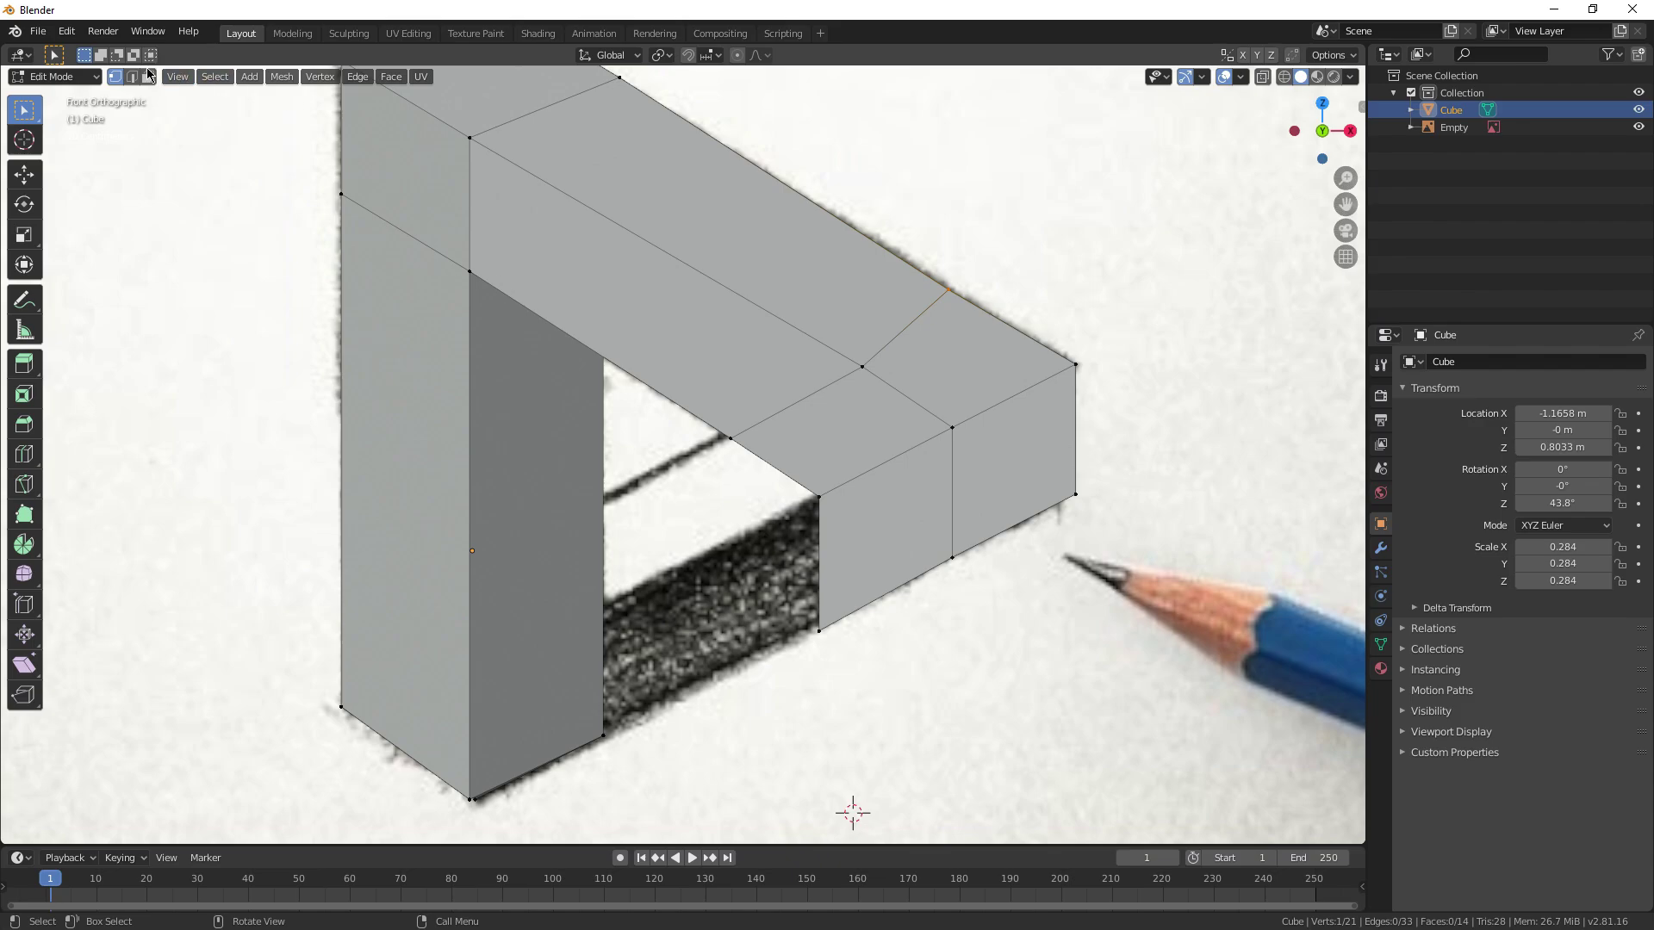
{"action": "key", "text": "2"}
{"action": "middle_click_drag", "start_coordinate": [837, 562], "coordinate": [863, 531], "text": "shift"}
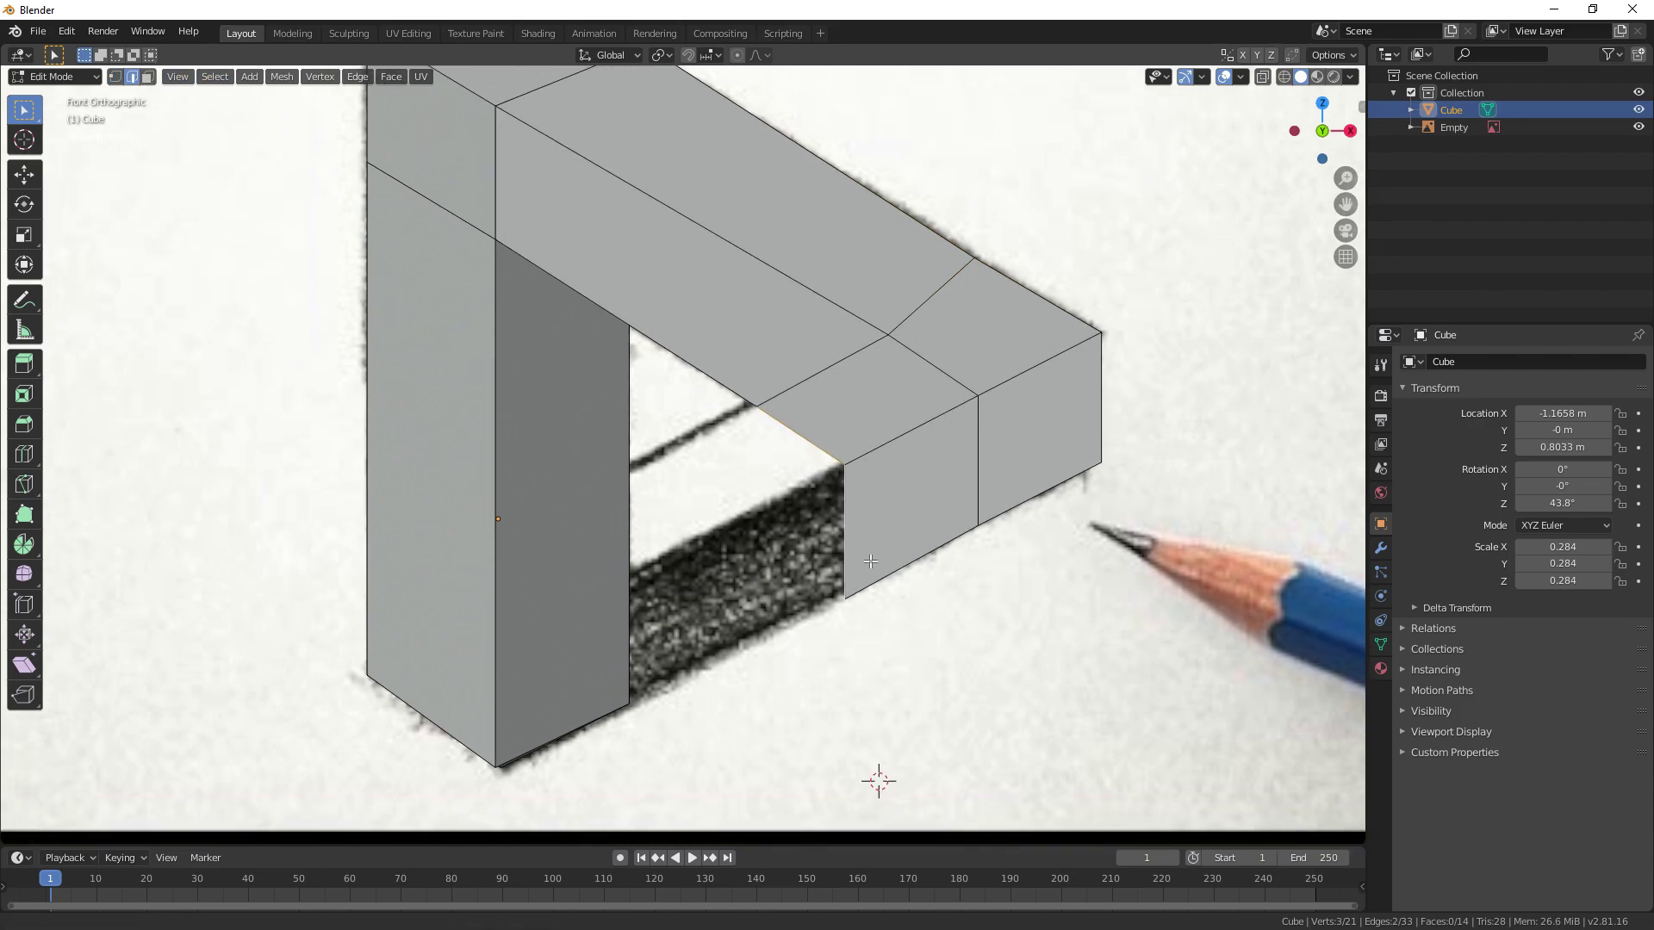
{"action": "key", "text": "e"}
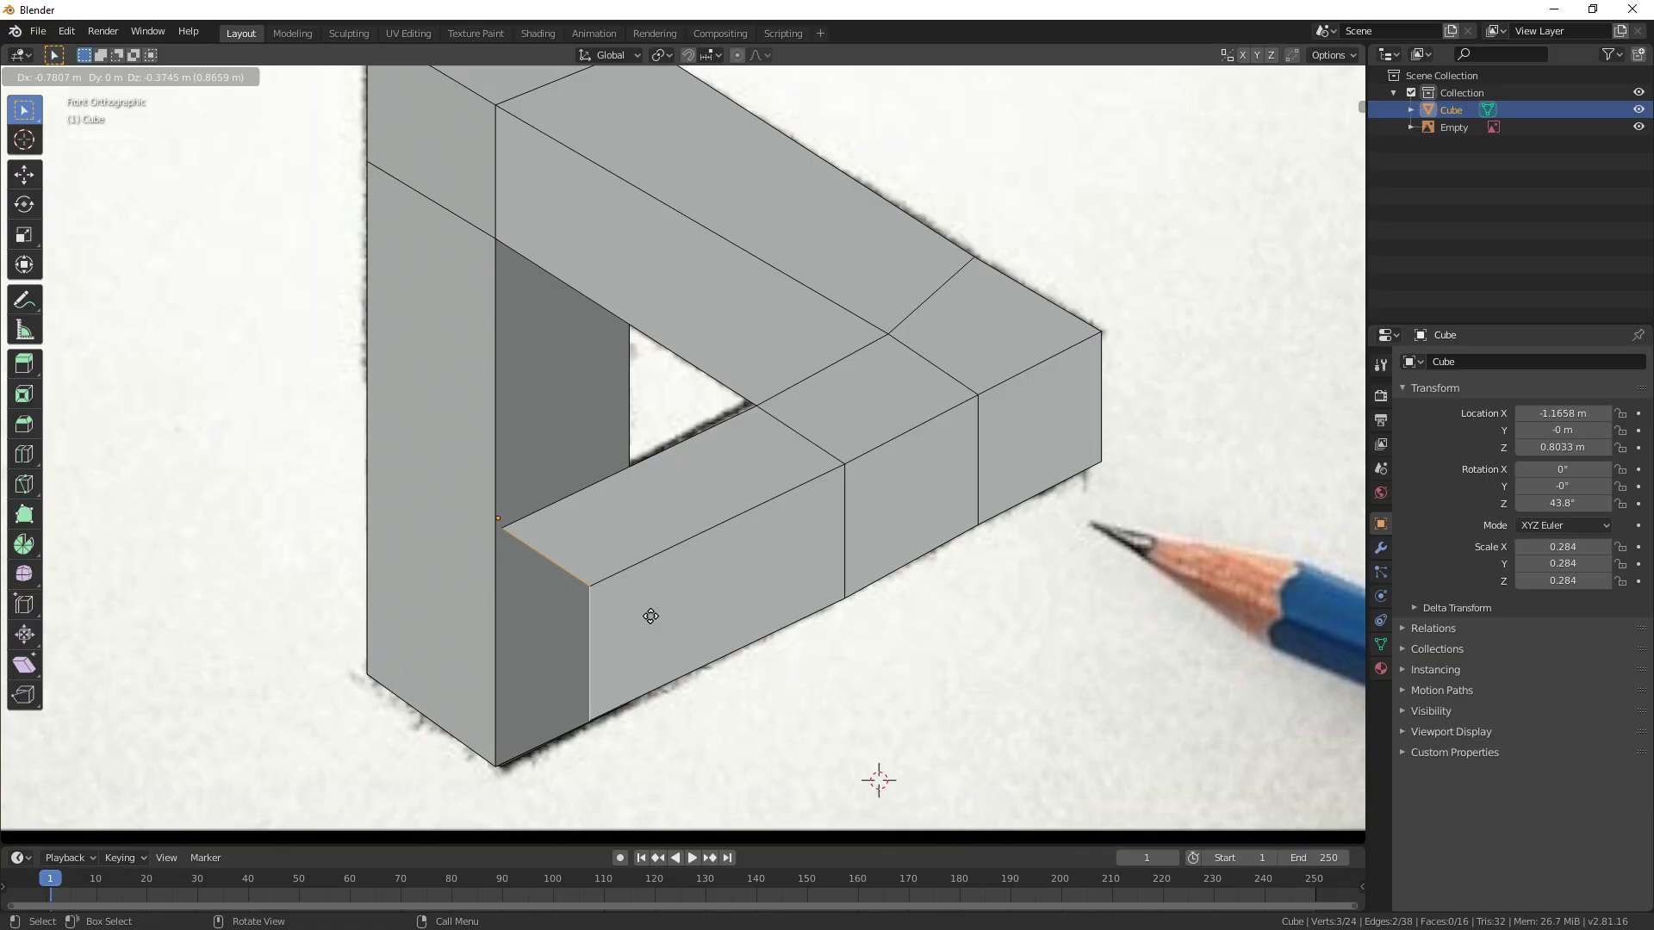
{"action": "left_click", "coordinate": [650, 616]}
{"action": "scroll", "coordinate": [1005, 488], "scroll_direction": "down", "scroll_amount": 4}
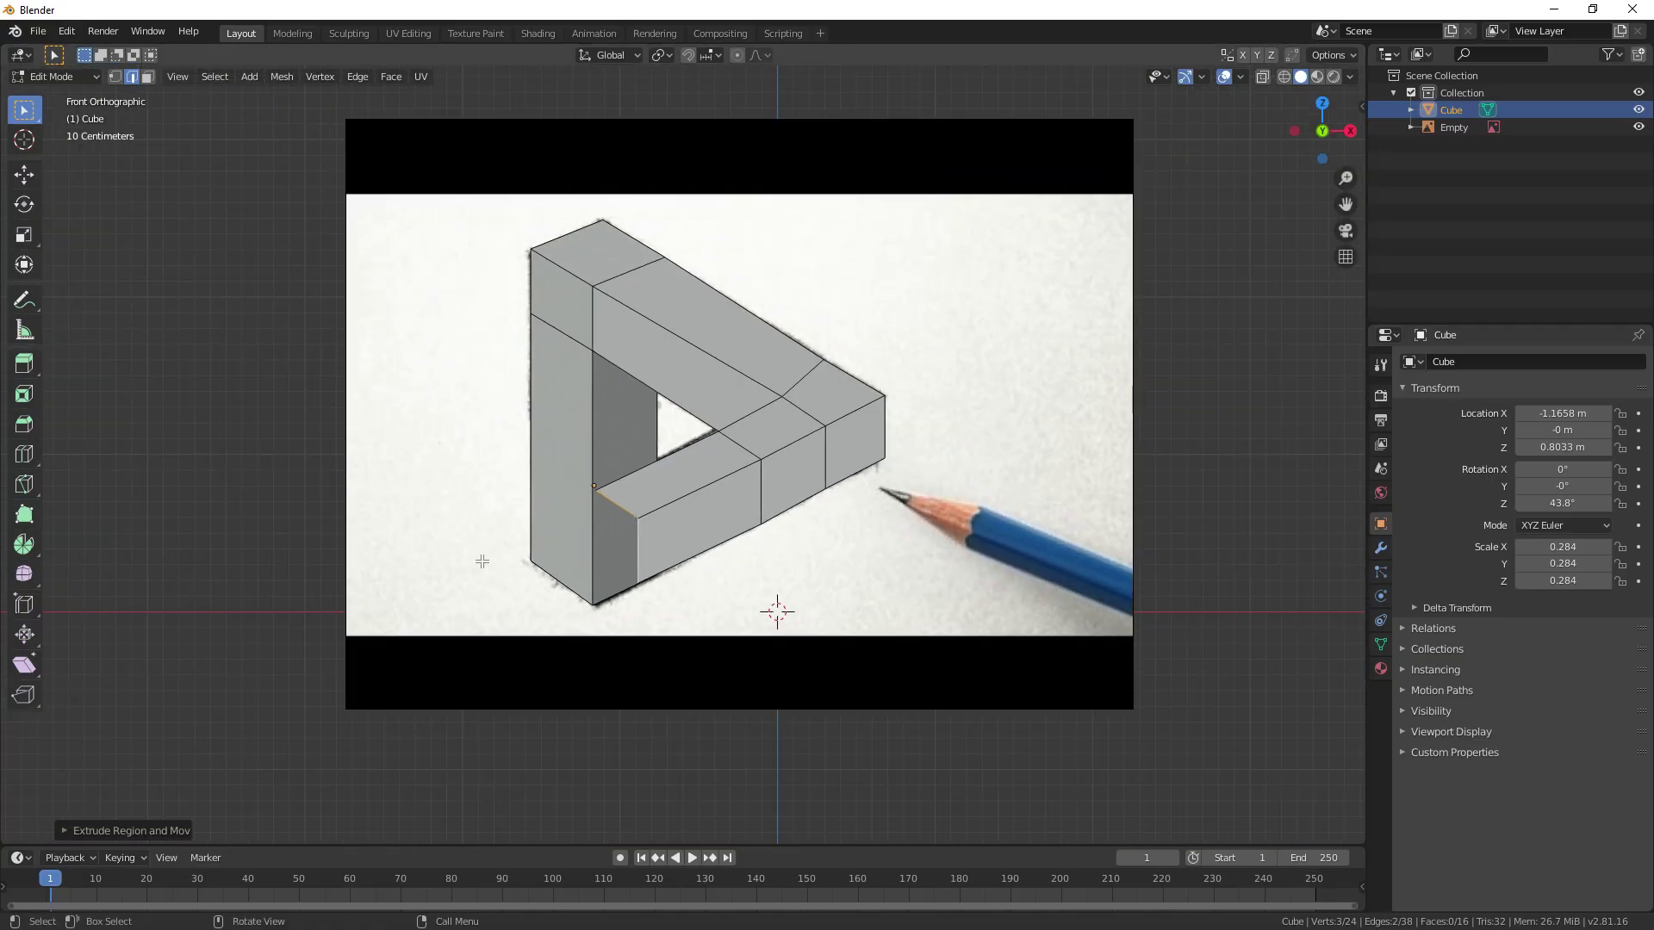
{"action": "scroll", "coordinate": [776, 521], "scroll_direction": "up", "scroll_amount": 3}
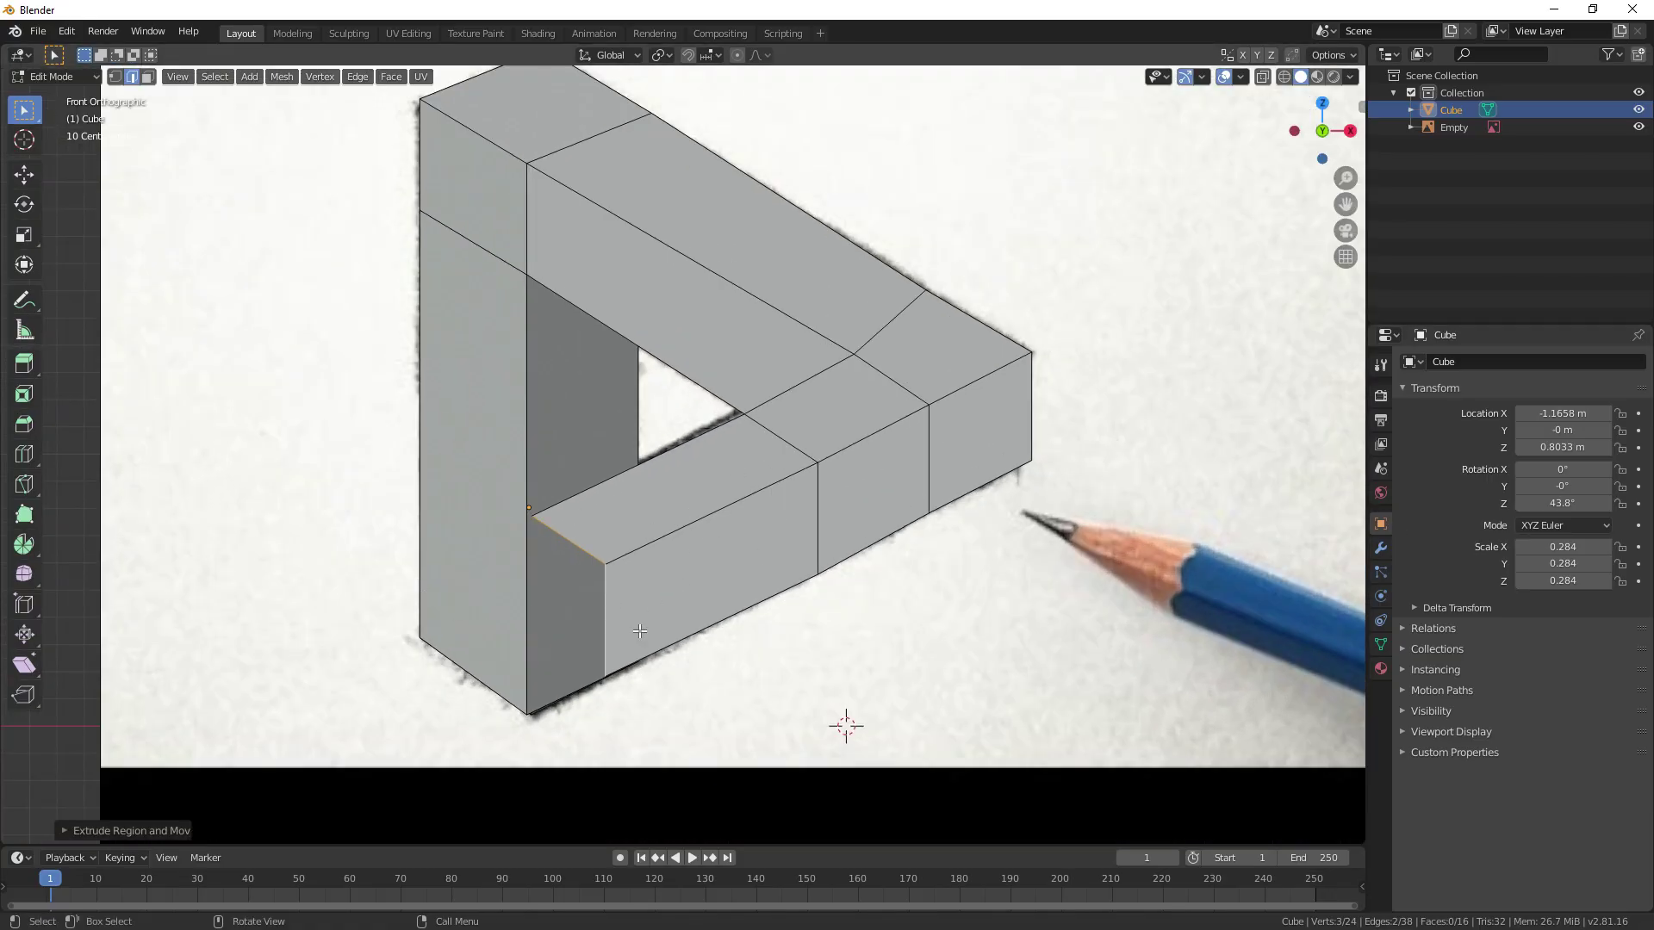
Step: Move the lower beam's end edges back along global Y behind the vertical bar, and return to Object Mode
{"action": "middle_click_drag", "start_coordinate": [594, 524], "coordinate": [651, 599]}
{"action": "middle_click_drag", "start_coordinate": [620, 544], "coordinate": [651, 537]}
{"action": "key", "text": "KP_1"}
{"action": "key", "text": "g"}
{"action": "key", "text": "y"}
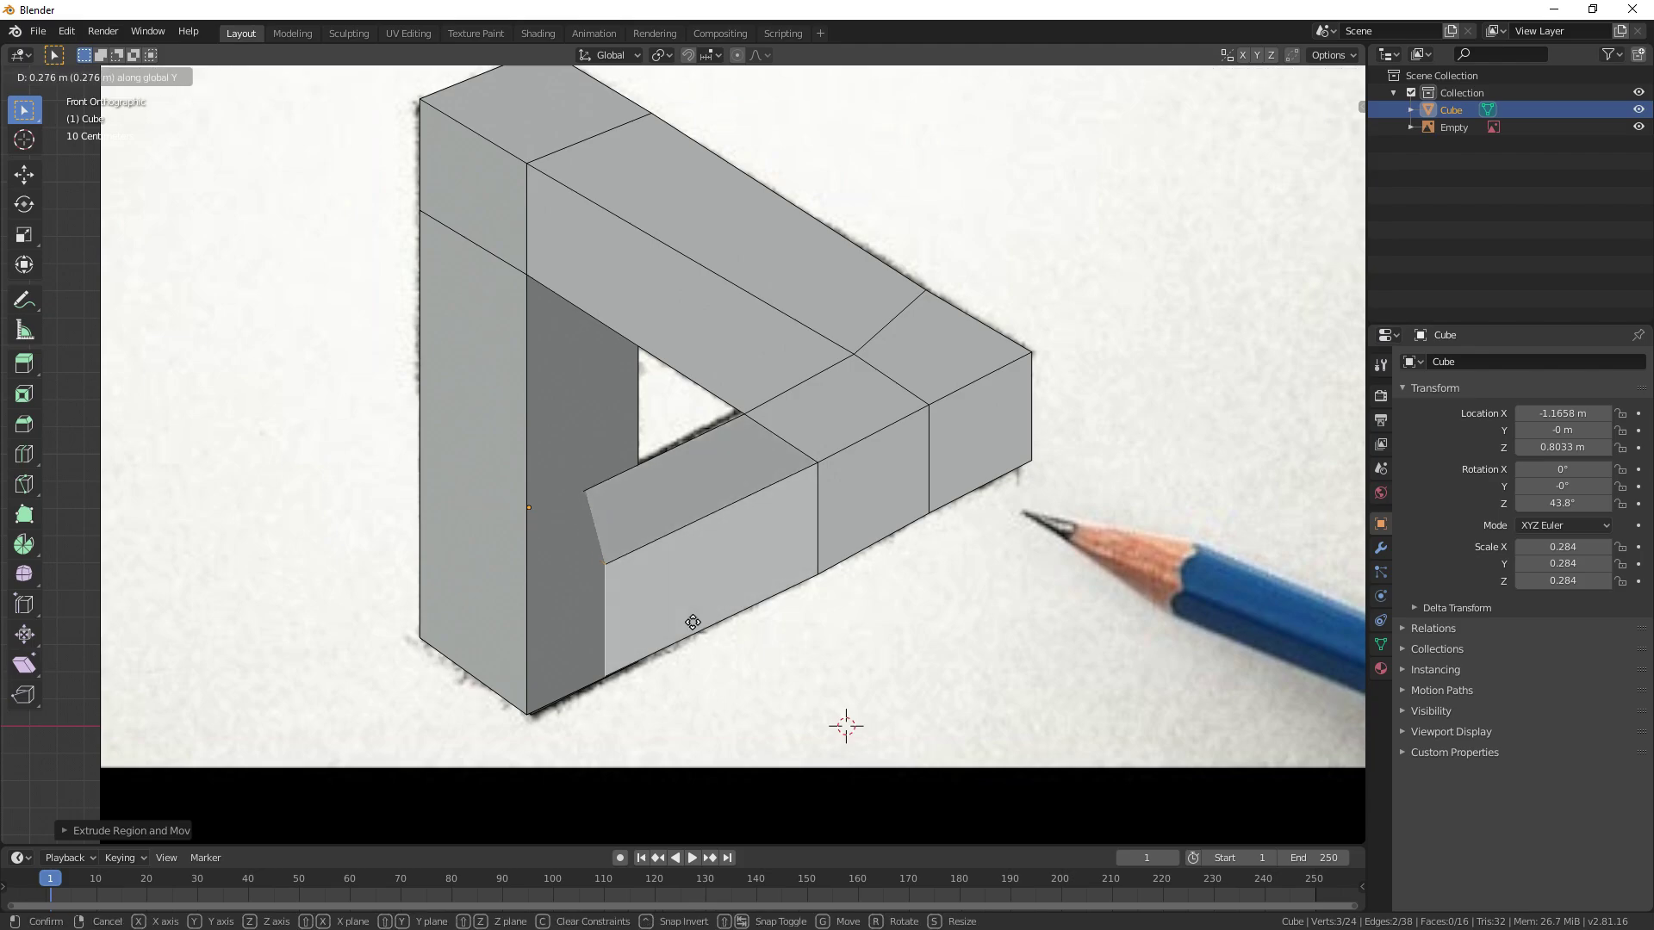
{"action": "left_click", "coordinate": [674, 683]}
{"action": "scroll", "coordinate": [729, 610], "scroll_direction": "down", "scroll_amount": 3}
{"action": "scroll", "coordinate": [958, 333], "scroll_direction": "up", "scroll_amount": 3}
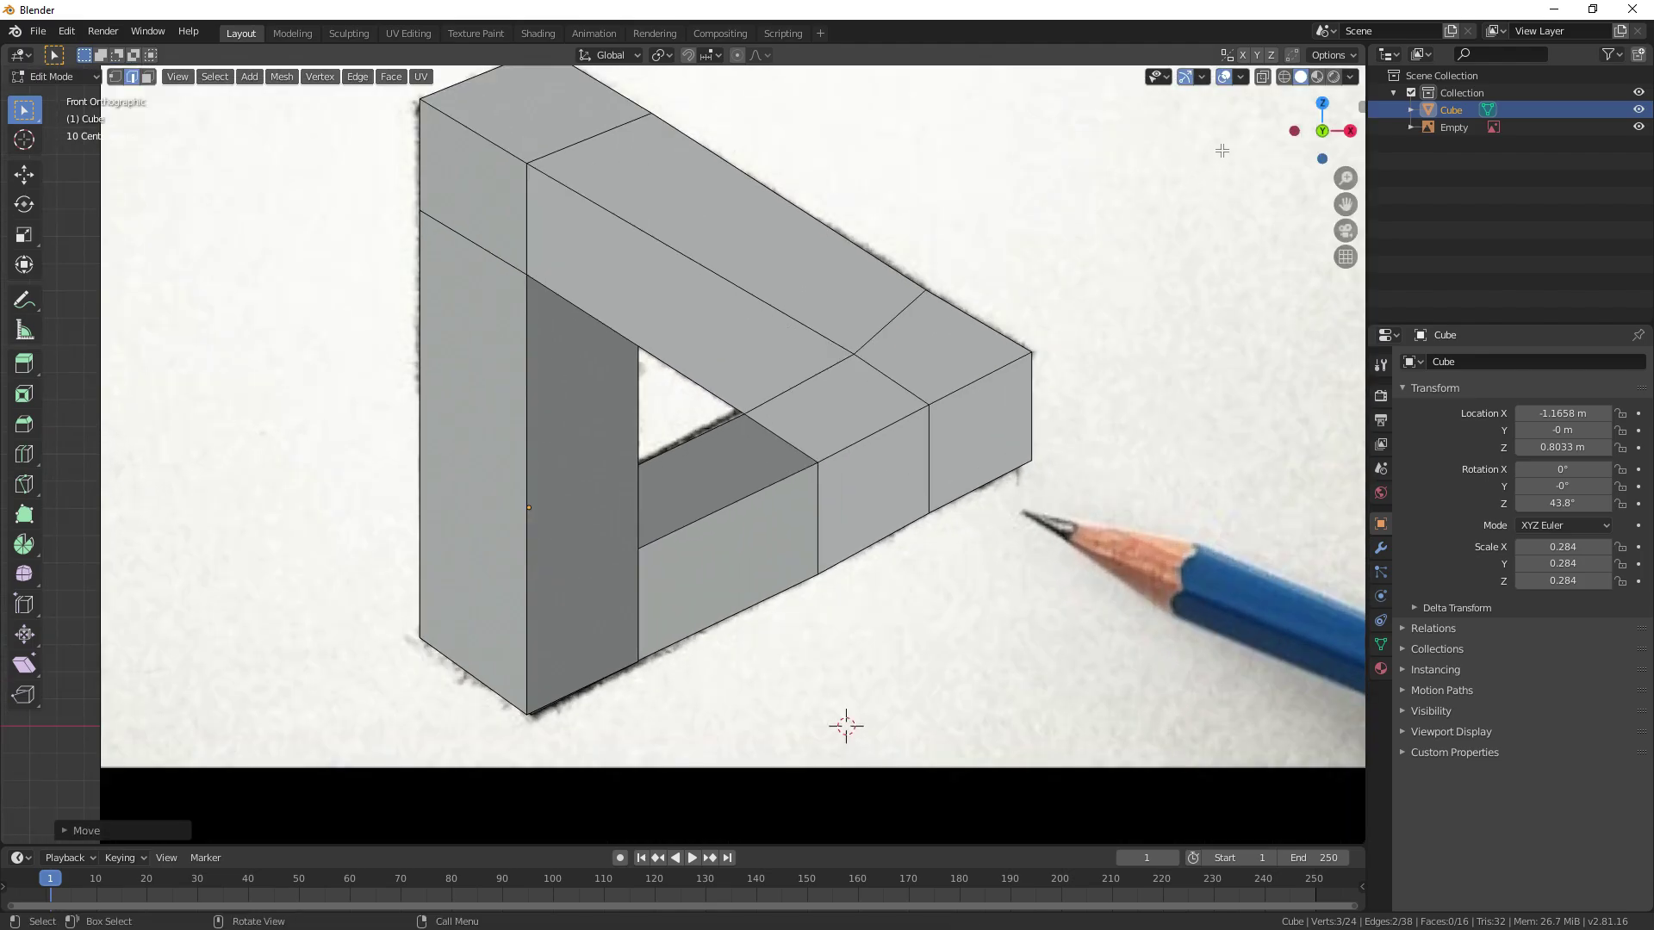
{"action": "scroll", "coordinate": [980, 393], "scroll_direction": "down", "scroll_amount": 4}
{"action": "key", "text": "Tab"}
{"action": "scroll", "coordinate": [1034, 472], "scroll_direction": "up", "scroll_amount": 4}
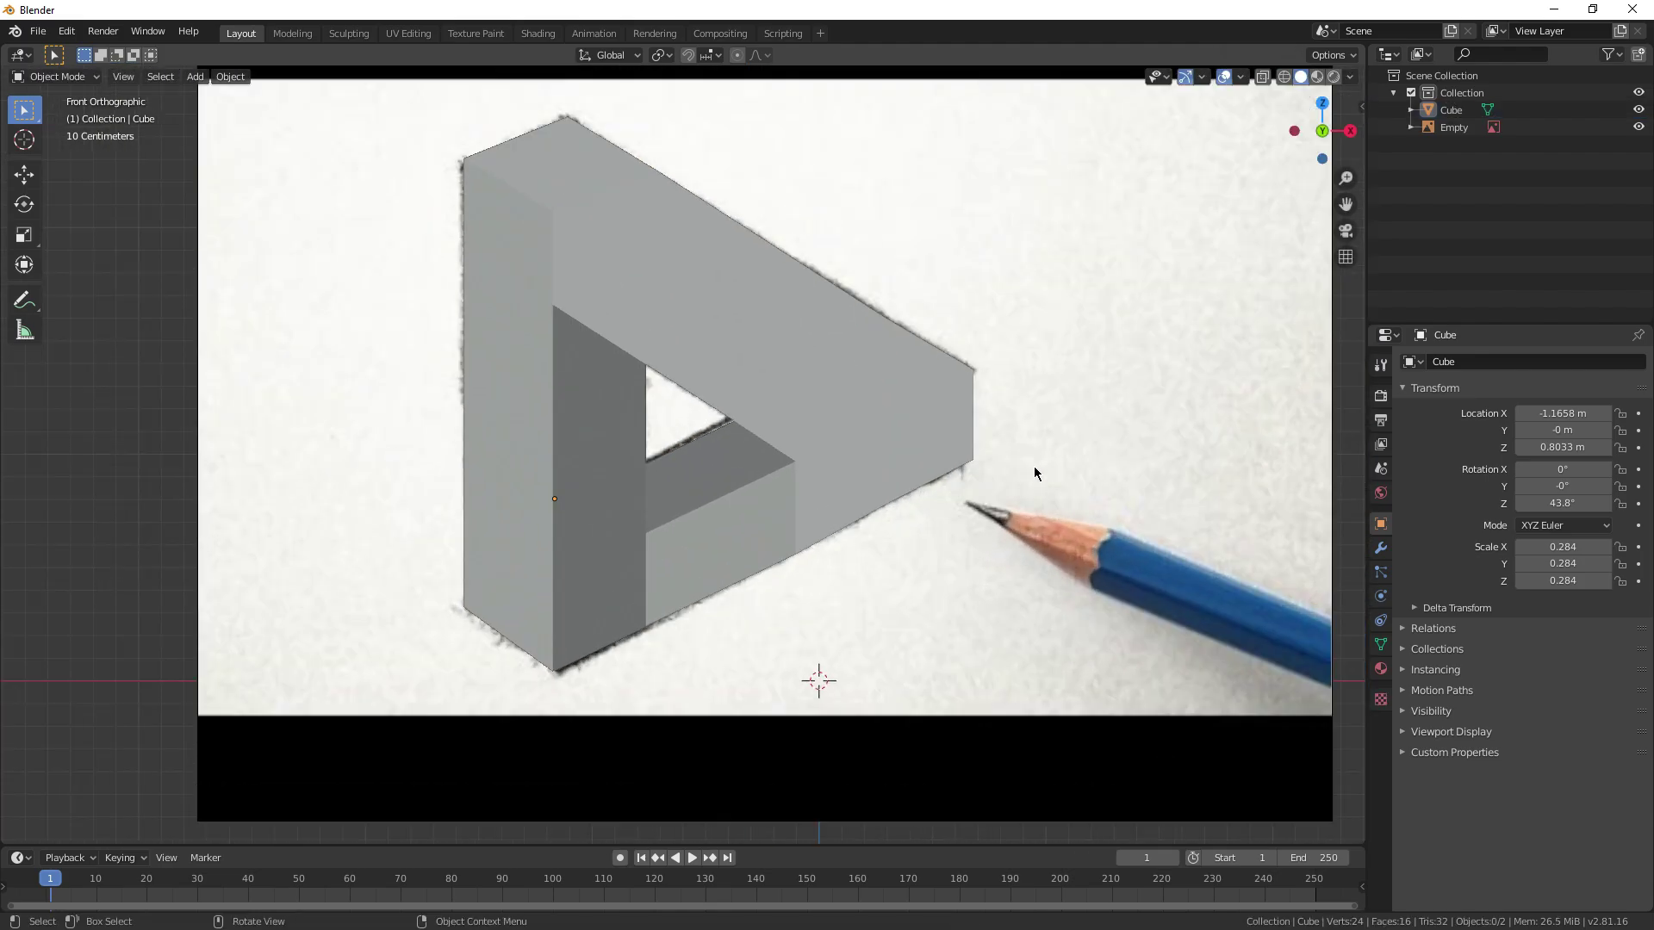
{"action": "scroll", "coordinate": [979, 469], "scroll_direction": "up", "scroll_amount": 1}
{"action": "scroll", "coordinate": [836, 488], "scroll_direction": "down", "scroll_amount": 3}
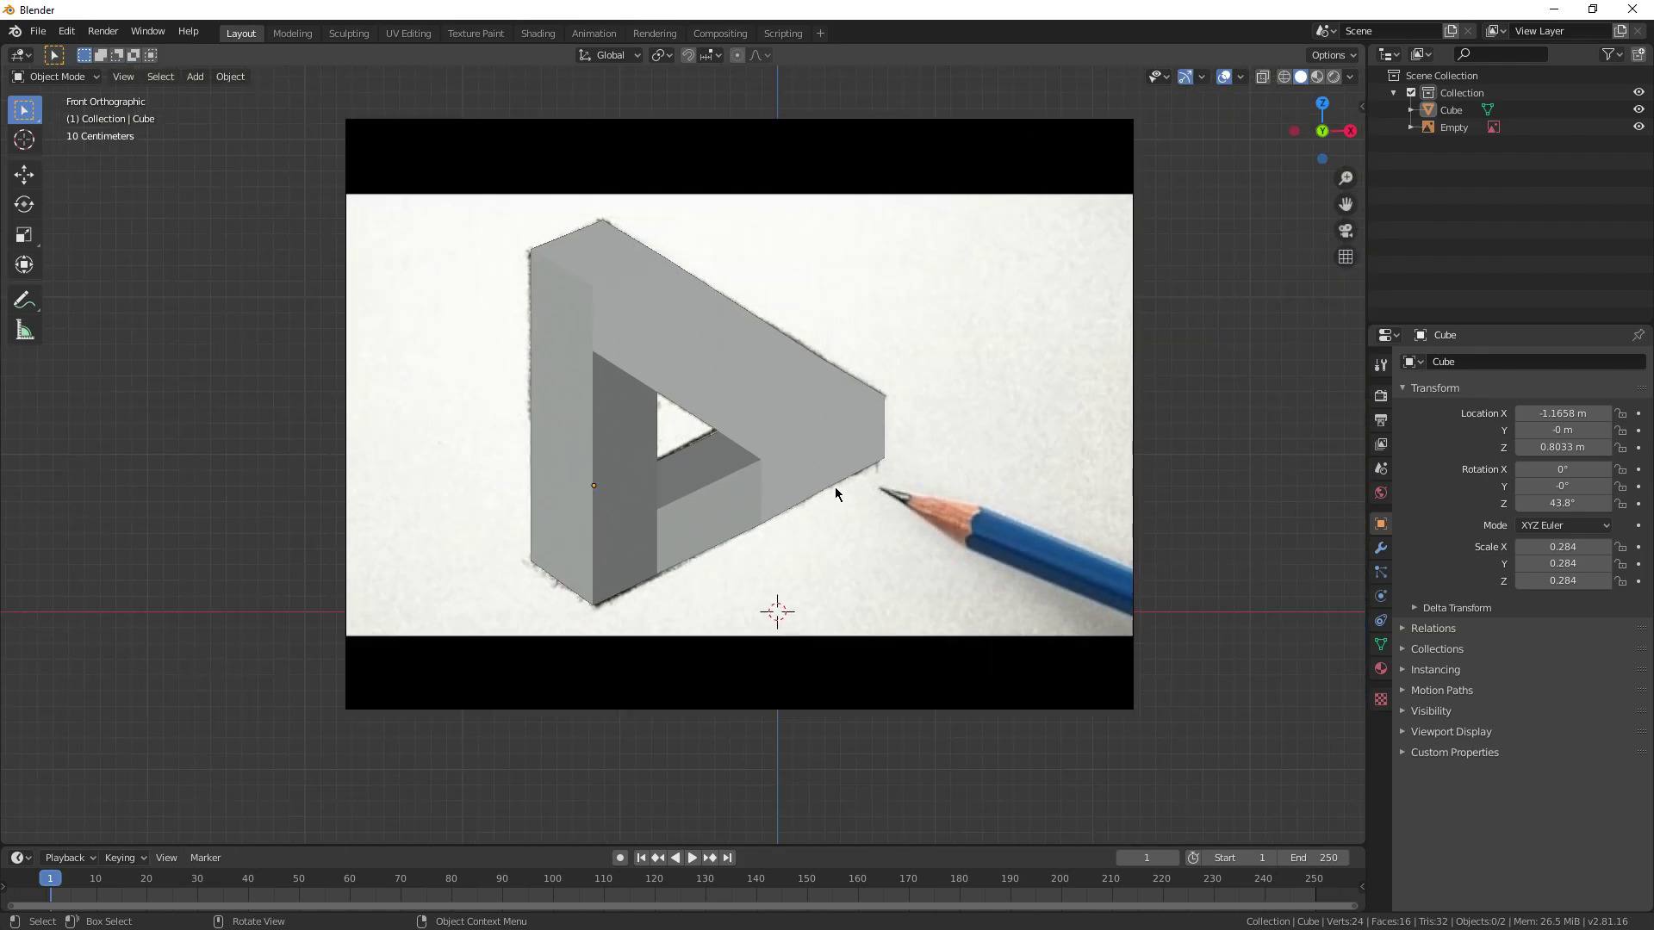
Step: Lower the bottom vertices of the vertical bar's dark face by about 0.018 m along Z, and leave Edit Mode
{"action": "left_click", "coordinate": [672, 543]}
{"action": "scroll", "coordinate": [671, 543], "scroll_direction": "up", "scroll_amount": 3}
{"action": "key", "text": "Tab"}
{"action": "scroll", "coordinate": [726, 588], "scroll_direction": "down", "scroll_amount": 1}
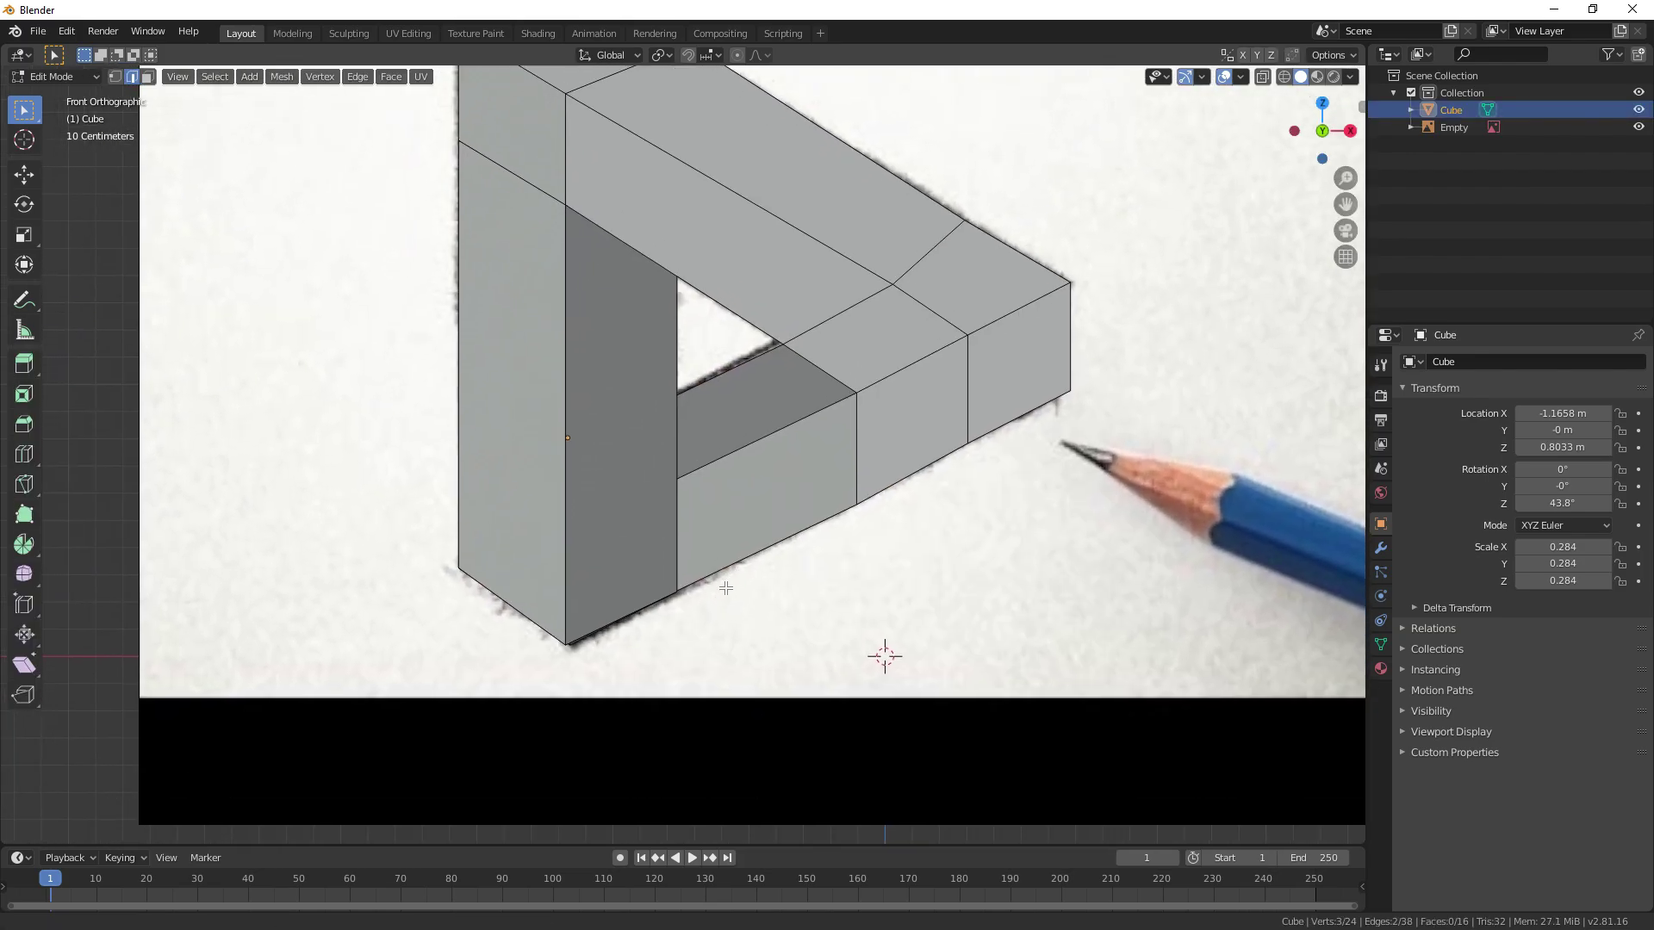
{"action": "scroll", "coordinate": [726, 587], "scroll_direction": "up", "scroll_amount": 2}
{"action": "left_click", "coordinate": [115, 77]}
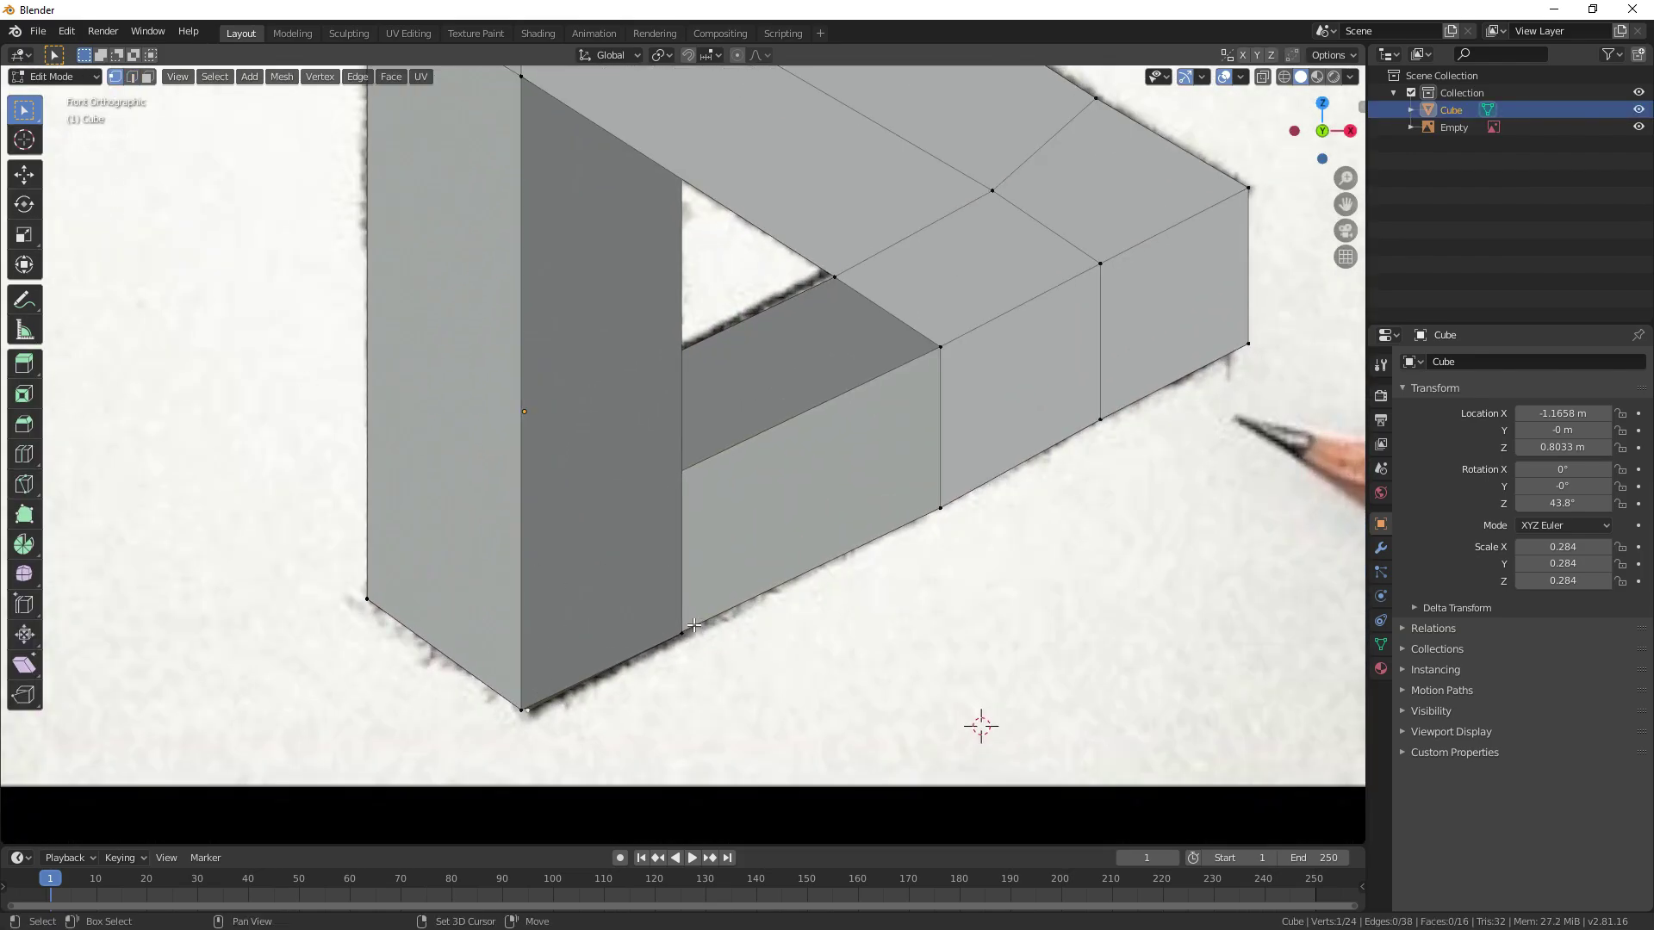
{"action": "key", "text": "shift+z"}
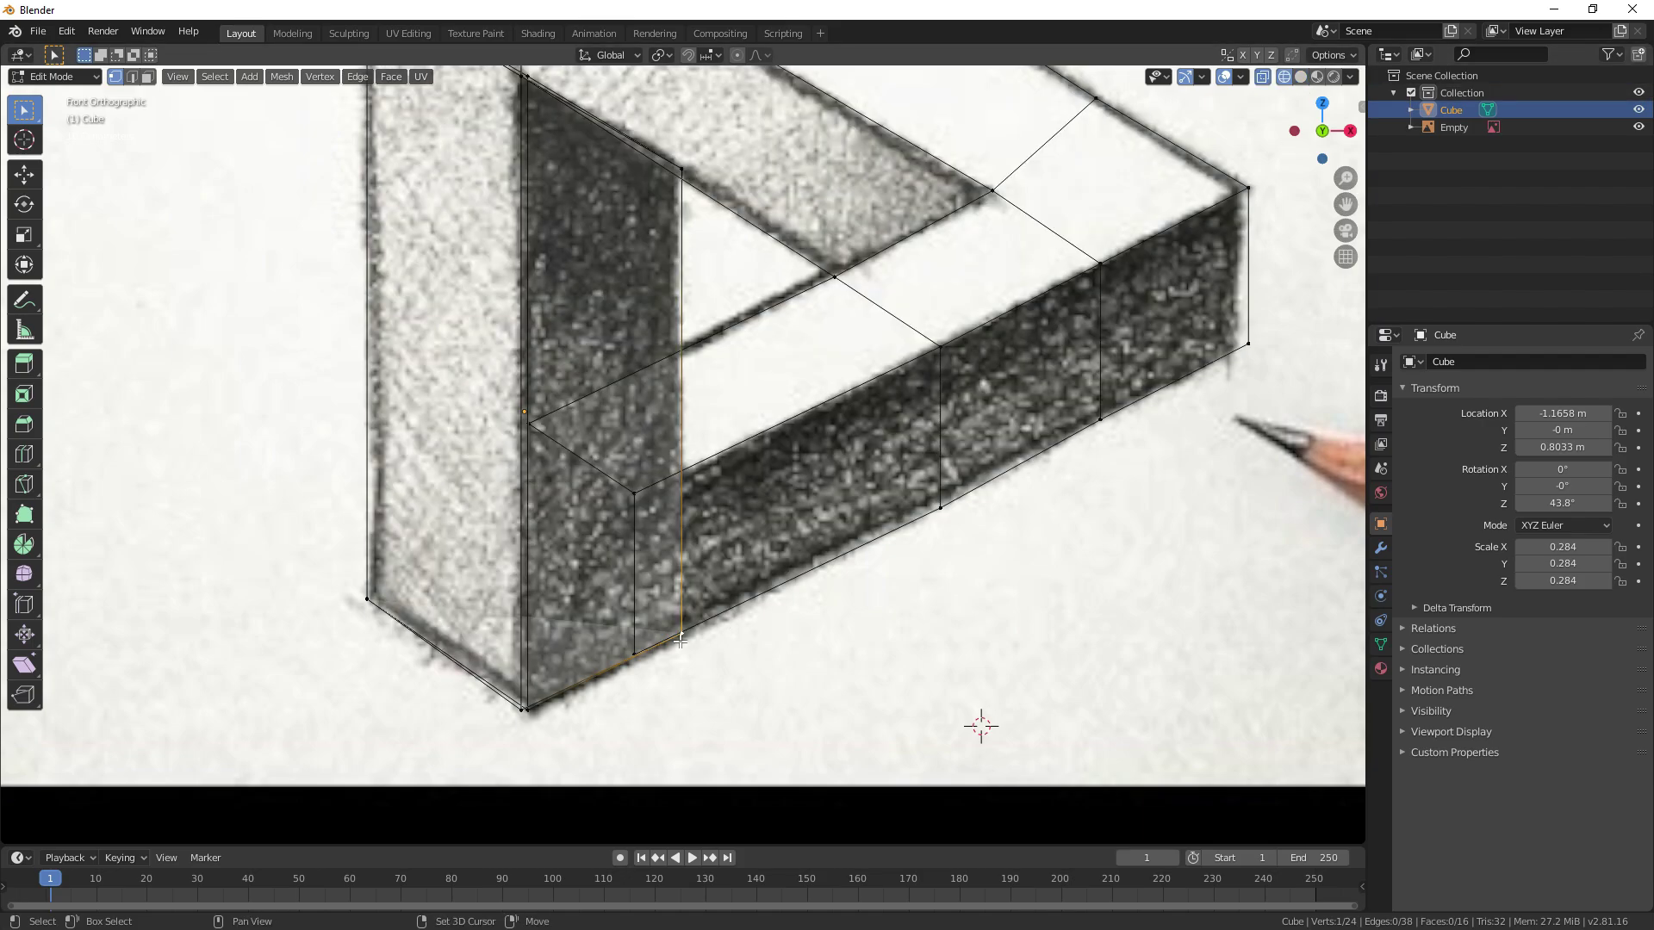
{"action": "key", "text": "shift+z"}
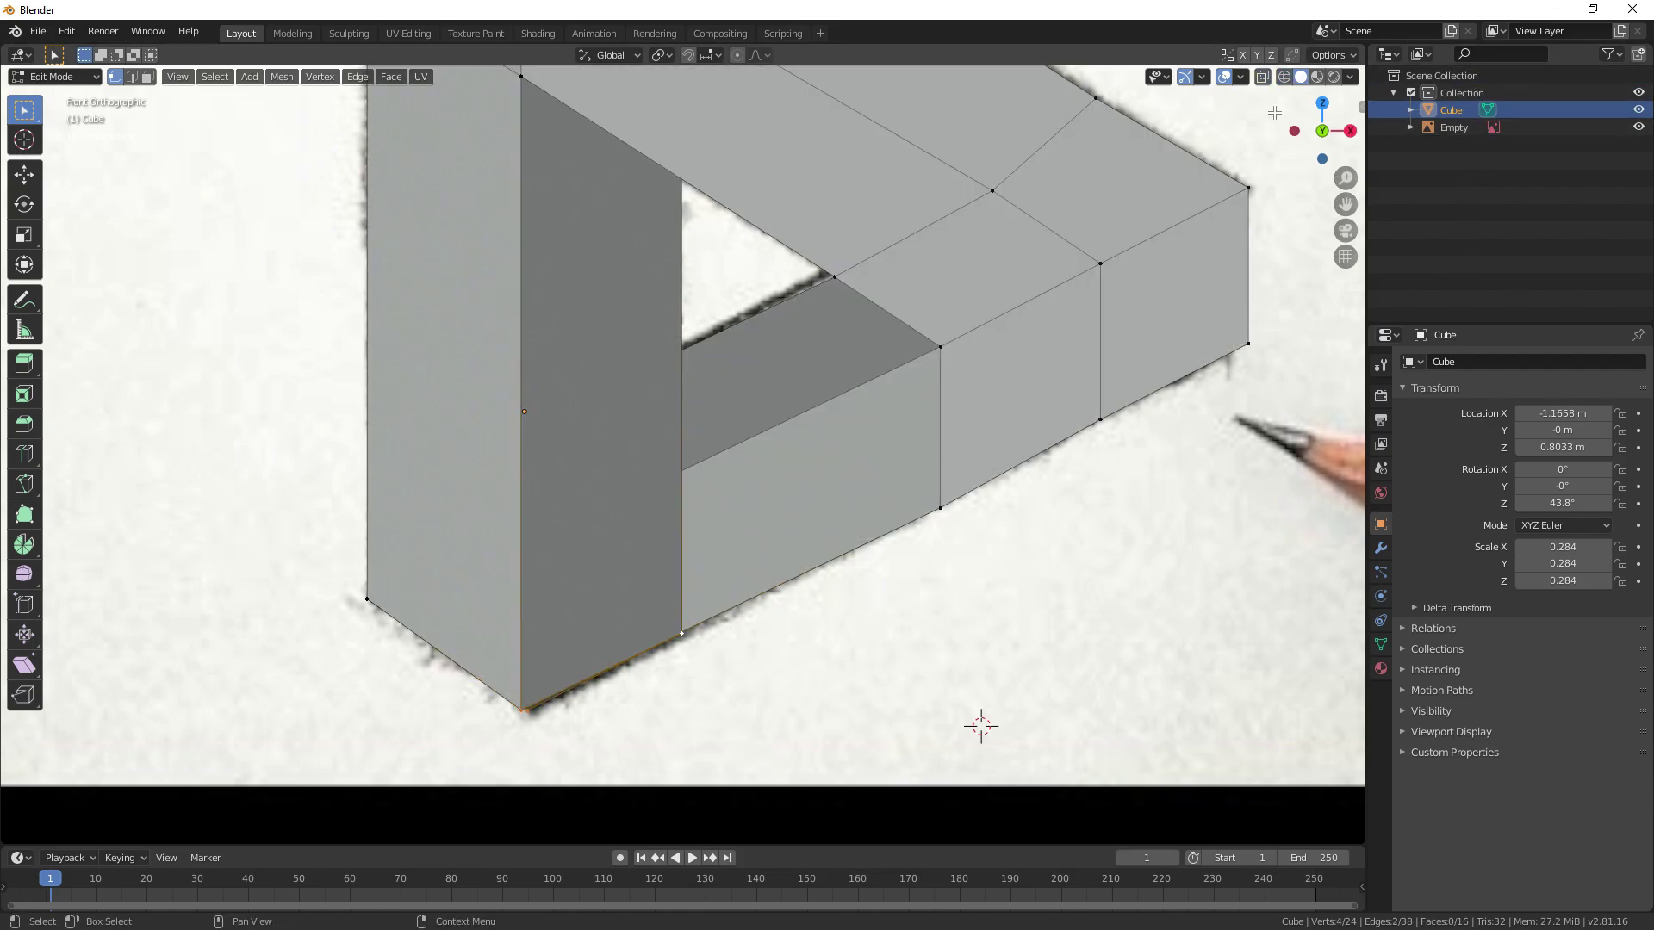
{"action": "key", "text": "g"}
{"action": "key", "text": "z"}
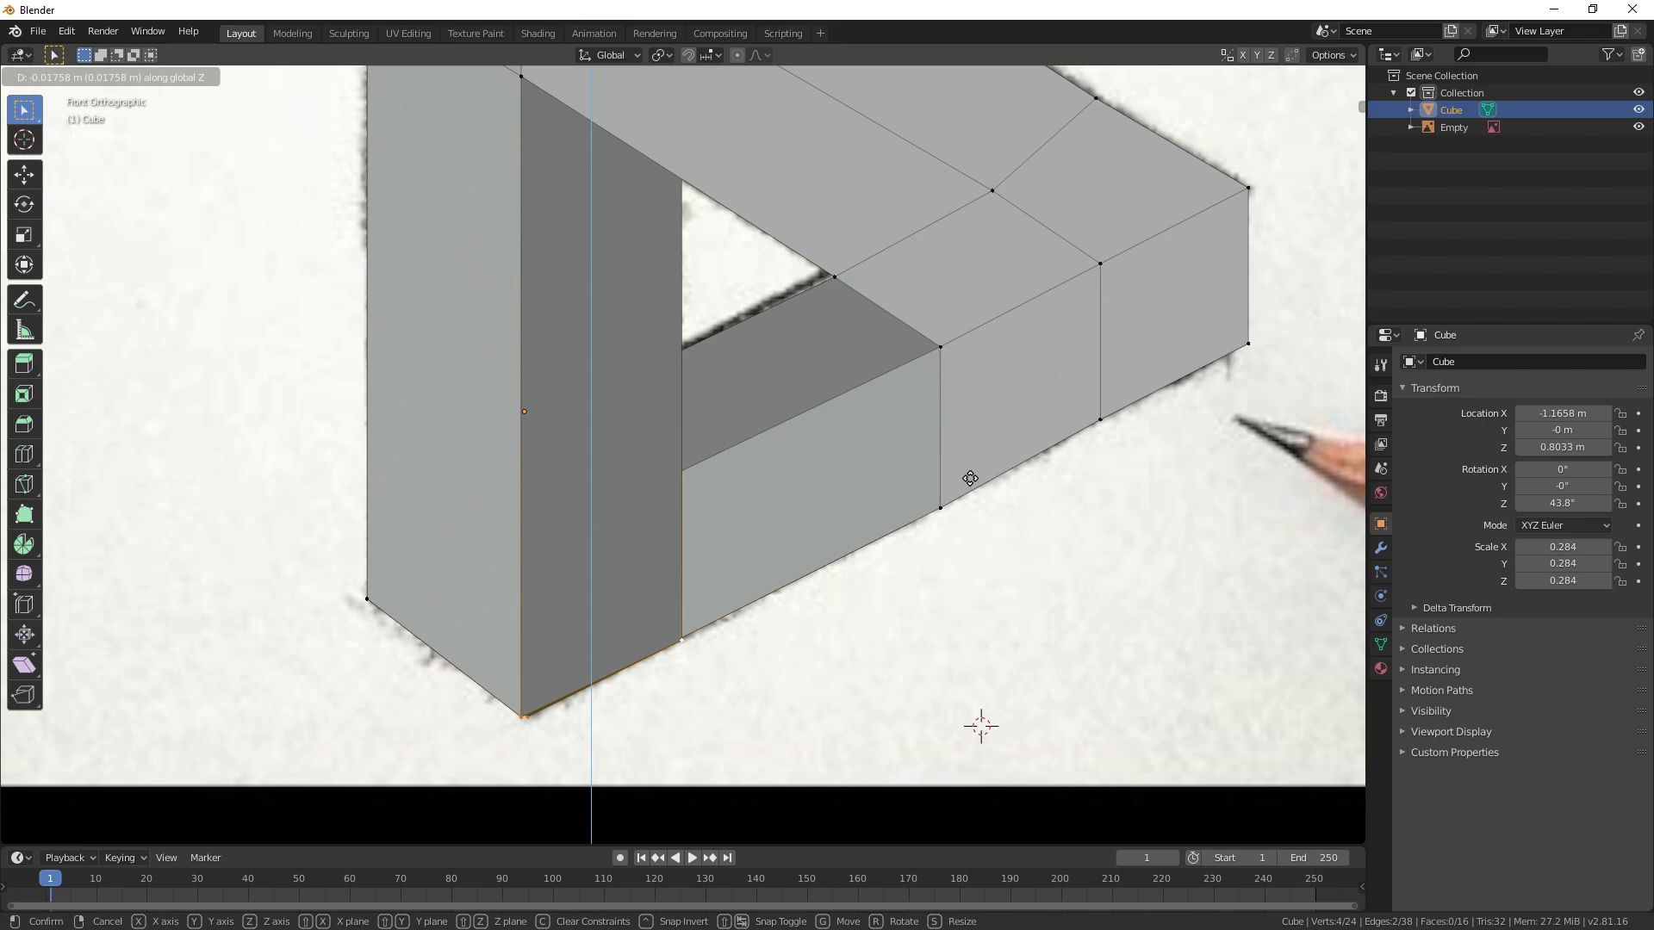
{"action": "left_click", "coordinate": [970, 478]}
{"action": "scroll", "coordinate": [970, 478], "scroll_direction": "down", "scroll_amount": 8}
{"action": "key", "text": "Tab"}
Step: Re-enter Edit Mode and move the vertex at the inner opening's right corner up about 0.015 m onto the drawn line
{"action": "middle_click_drag", "start_coordinate": [823, 457], "coordinate": [812, 517], "text": "shift"}
{"action": "key", "text": "Tab"}
{"action": "scroll", "coordinate": [812, 517], "scroll_direction": "up", "scroll_amount": 6}
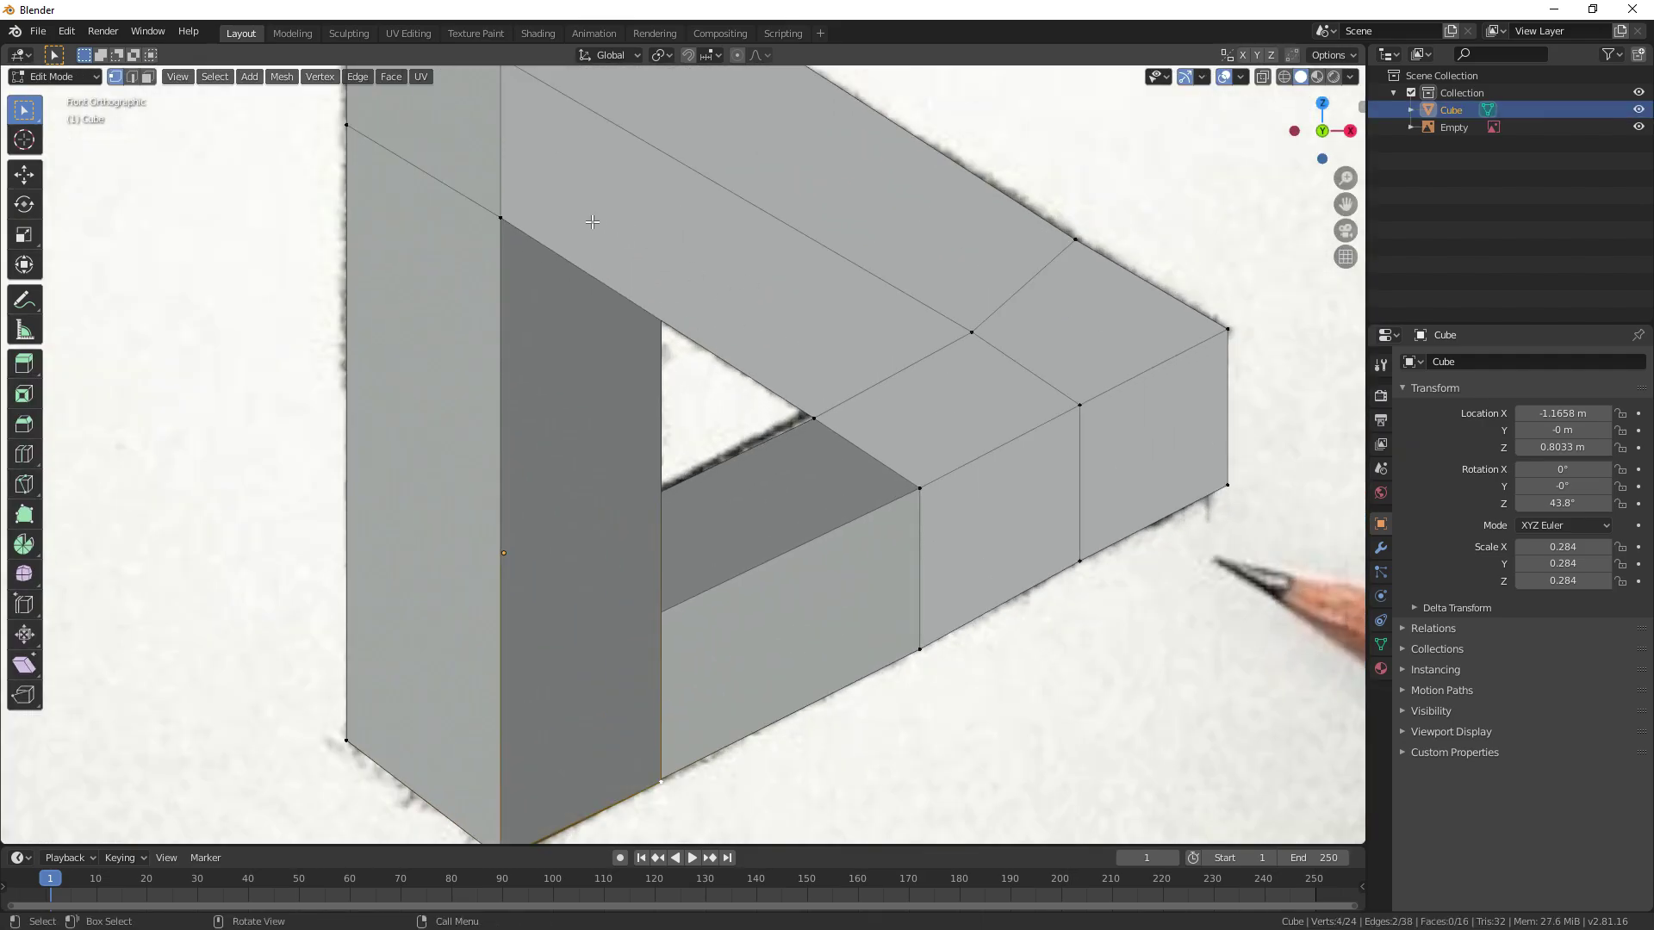
{"action": "middle_click_drag", "start_coordinate": [904, 360], "coordinate": [826, 505], "text": "shift"}
{"action": "left_click", "coordinate": [737, 561]}
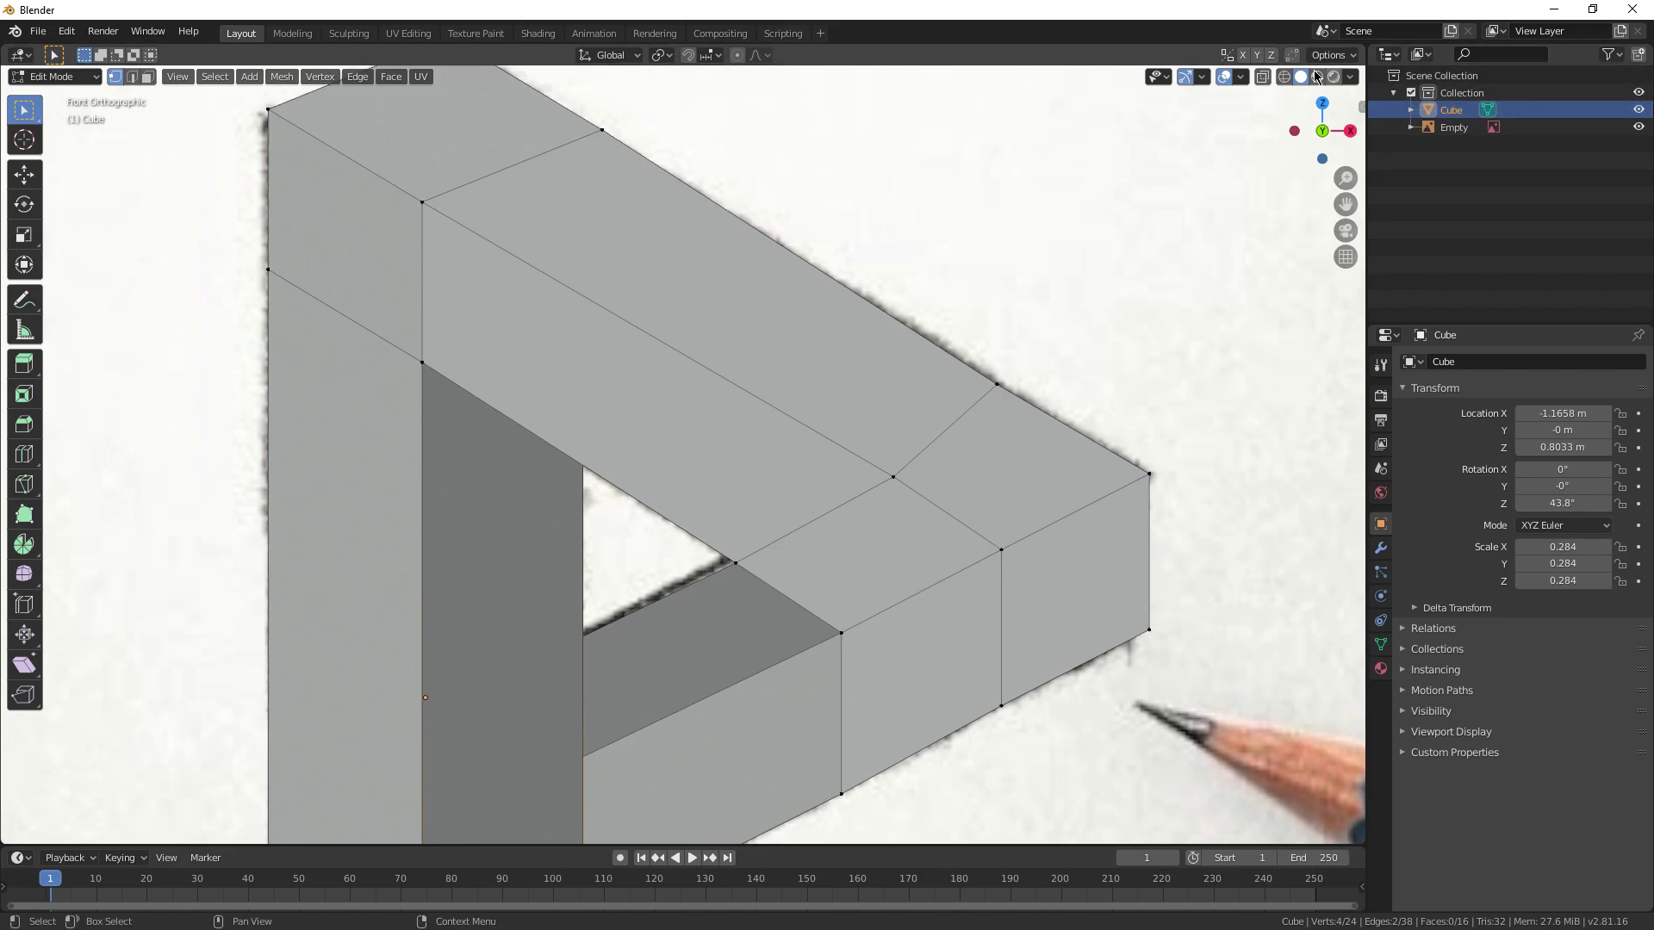
{"action": "key", "text": "shift+z"}
{"action": "key", "text": "shift+z"}
{"action": "key", "text": "g"}
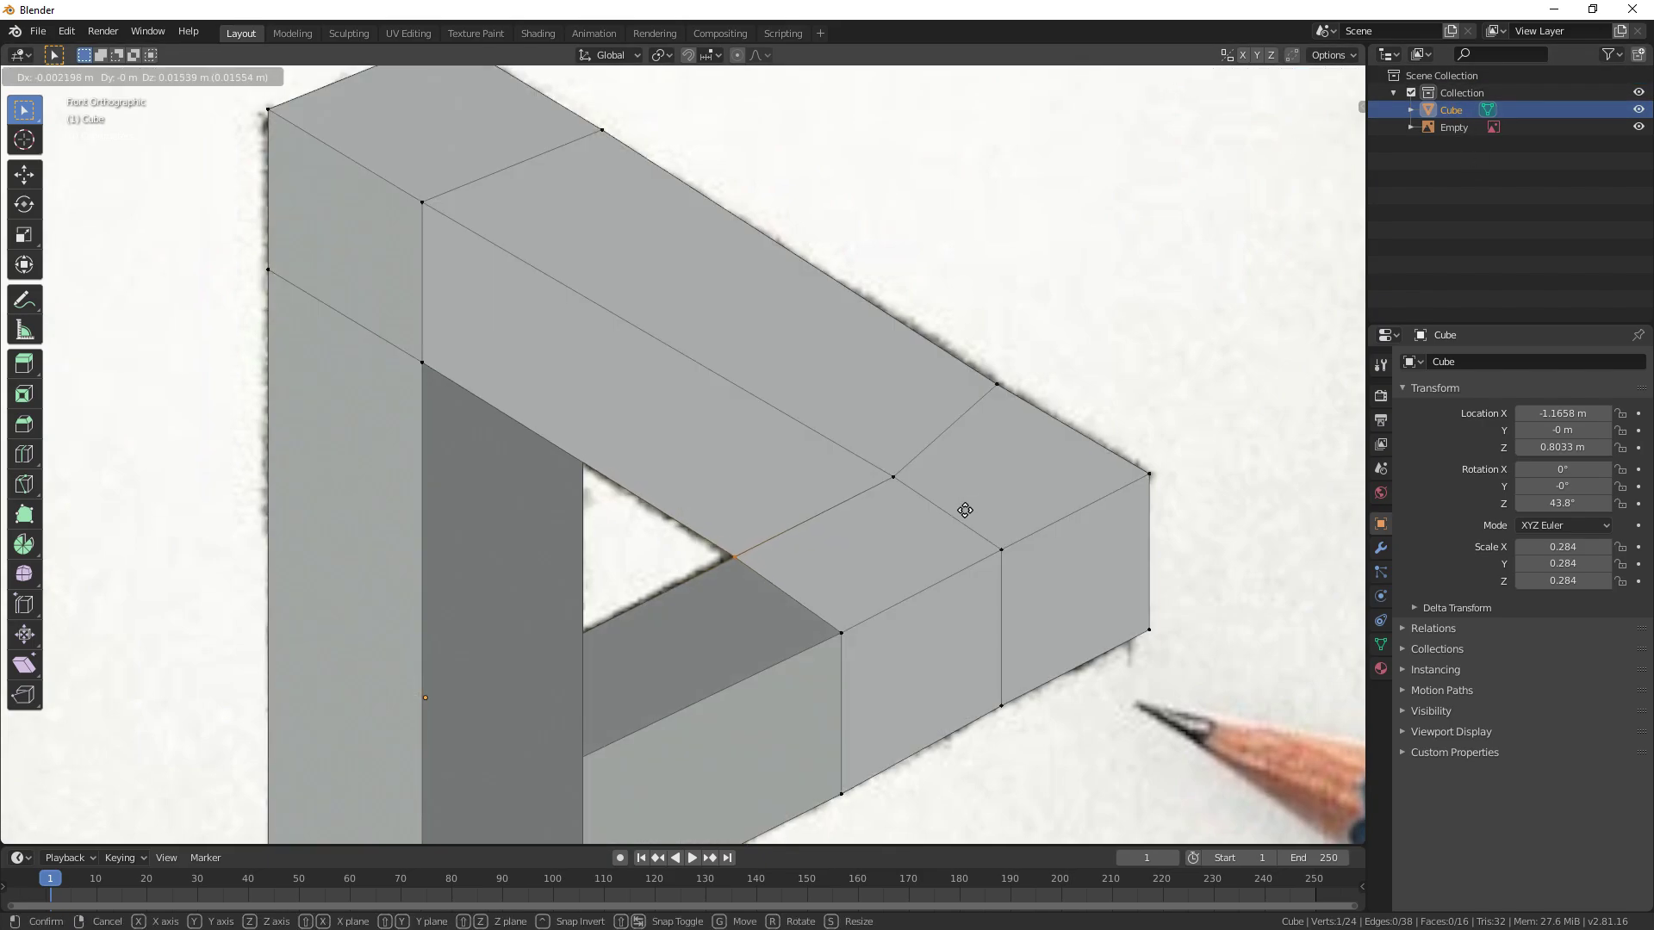
{"action": "left_click", "coordinate": [961, 511]}
{"action": "scroll", "coordinate": [956, 510], "scroll_direction": "down", "scroll_amount": 3}
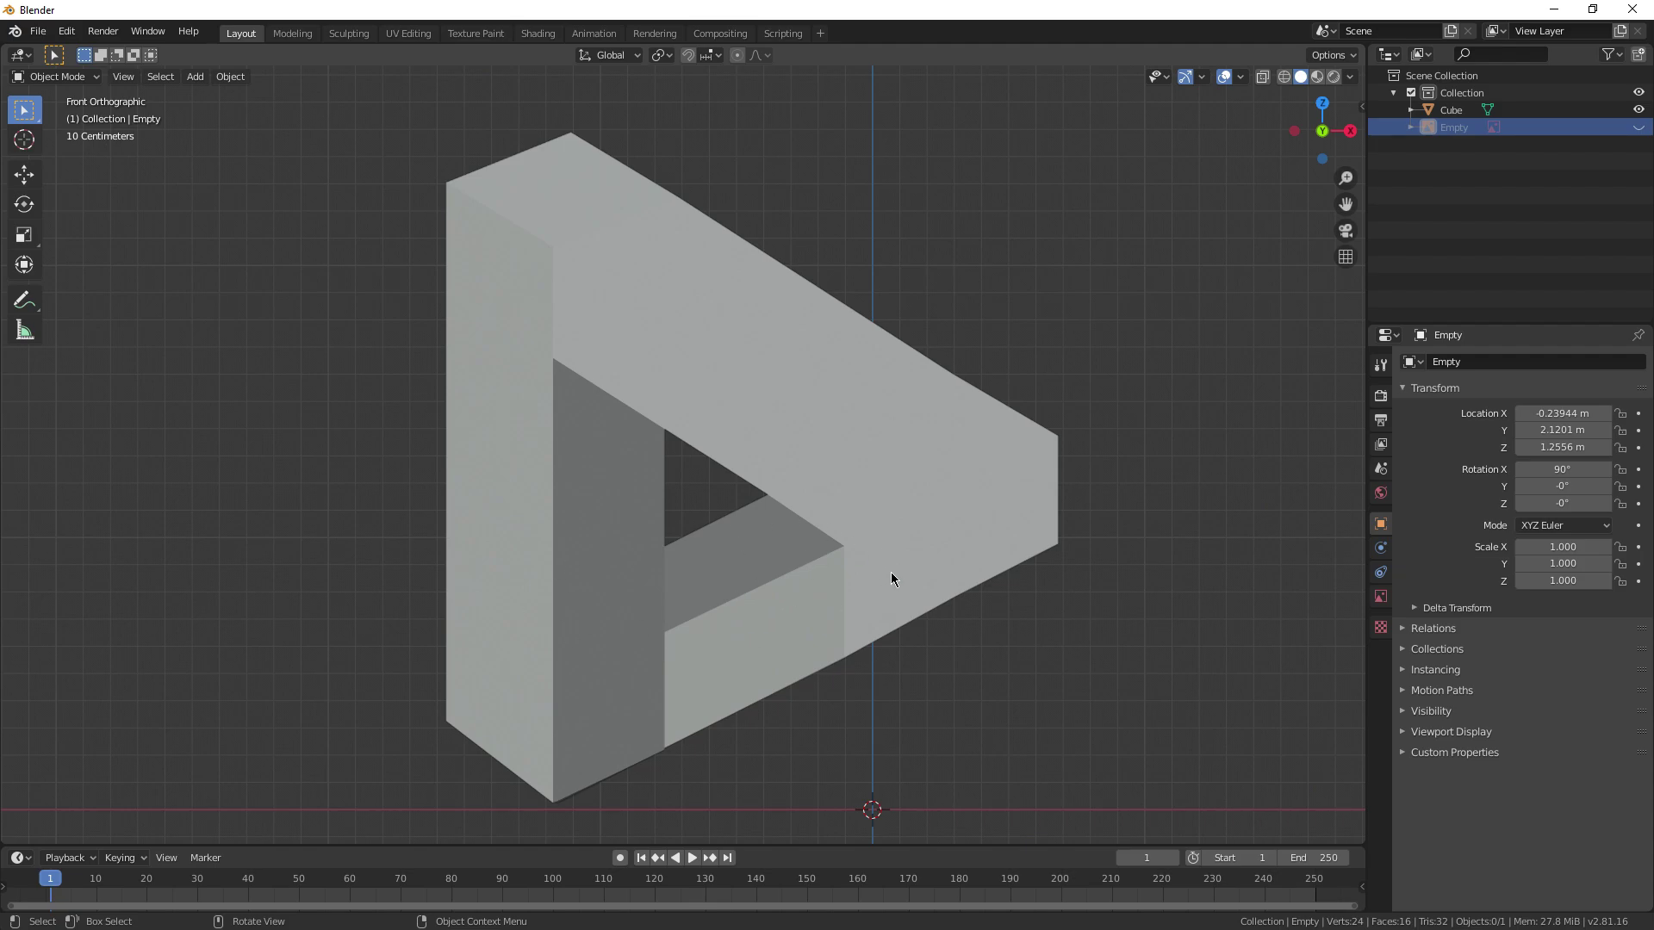
Step: Inspect the triangle's bottom corner up close in front view, and orbit around the model to examine its open shape
{"action": "middle_click_drag", "start_coordinate": [828, 714], "coordinate": [832, 459], "text": "shift"}
{"action": "scroll", "coordinate": [824, 517], "scroll_direction": "up", "scroll_amount": 6}
{"action": "middle_click_drag", "start_coordinate": [745, 580], "coordinate": [789, 548], "text": "shift"}
{"action": "left_click", "coordinate": [758, 492]}
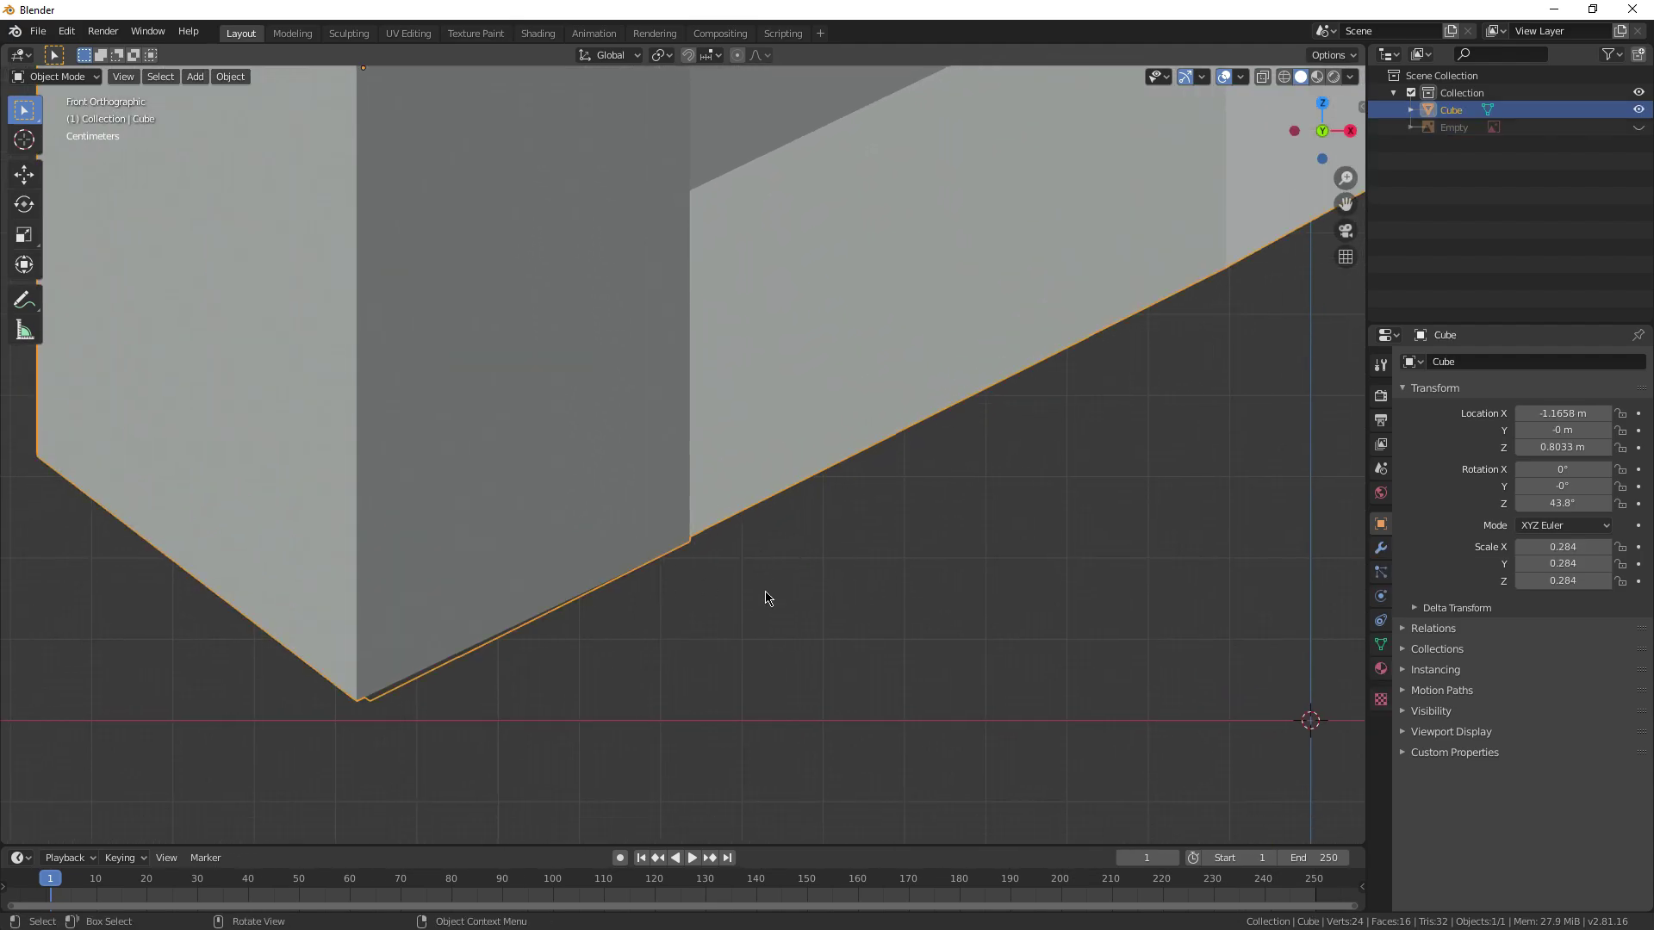
{"action": "middle_click_drag", "start_coordinate": [656, 594], "coordinate": [722, 521], "text": "shift"}
{"action": "left_click", "coordinate": [500, 630]}
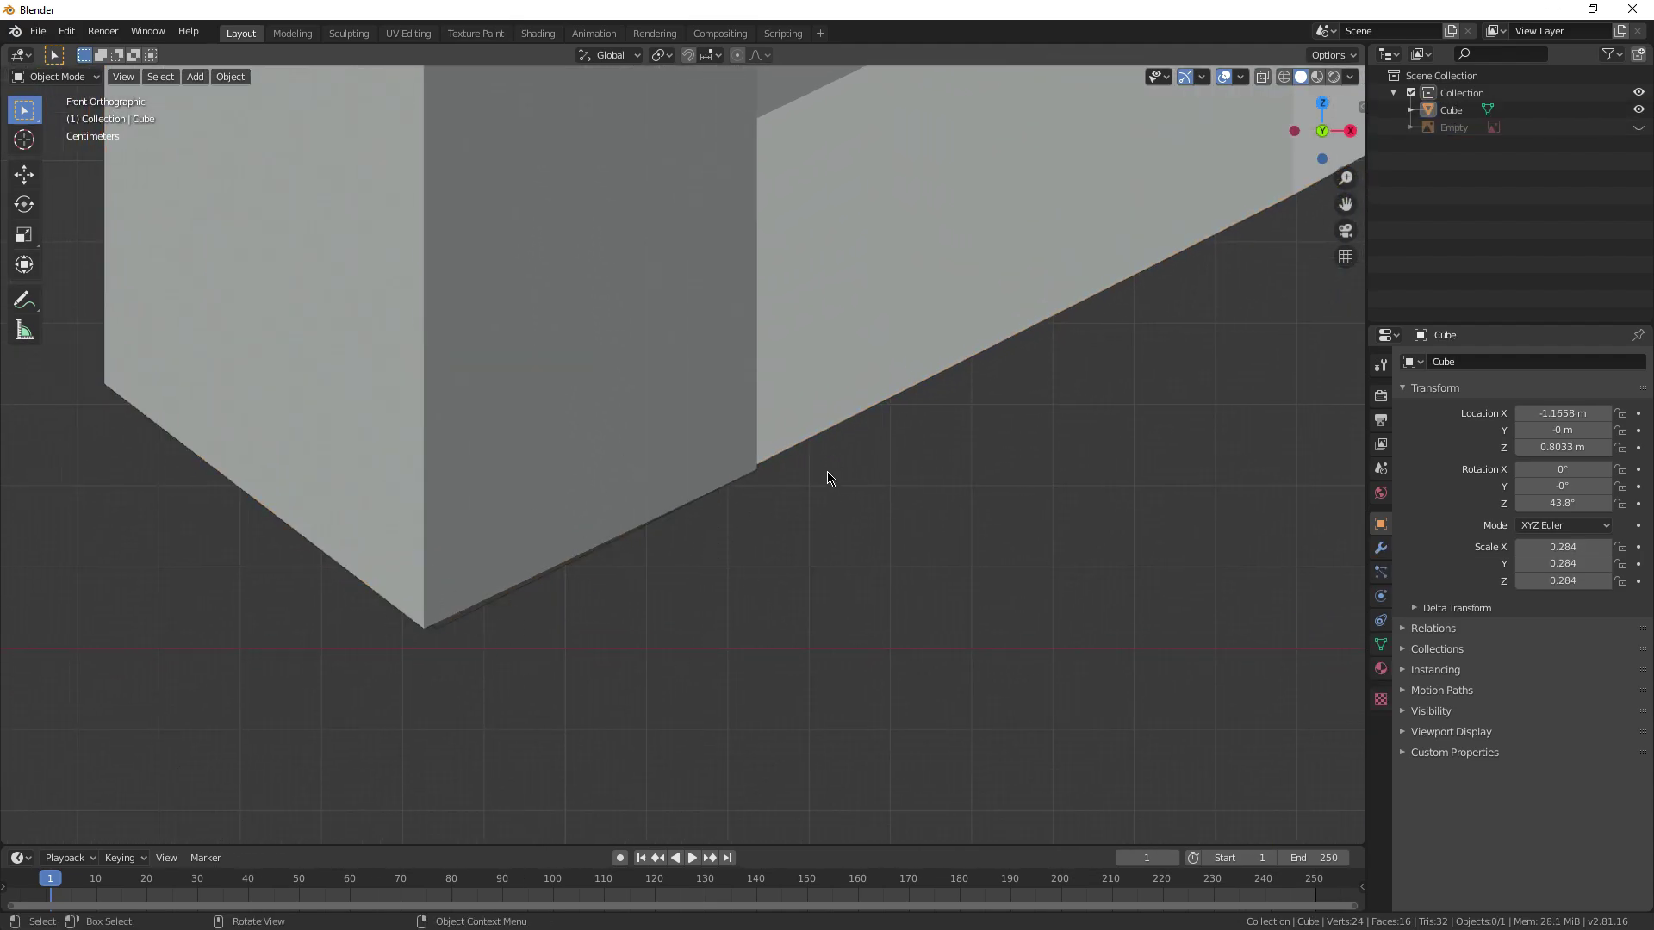
{"action": "scroll", "coordinate": [682, 546], "scroll_direction": "down", "scroll_amount": 10}
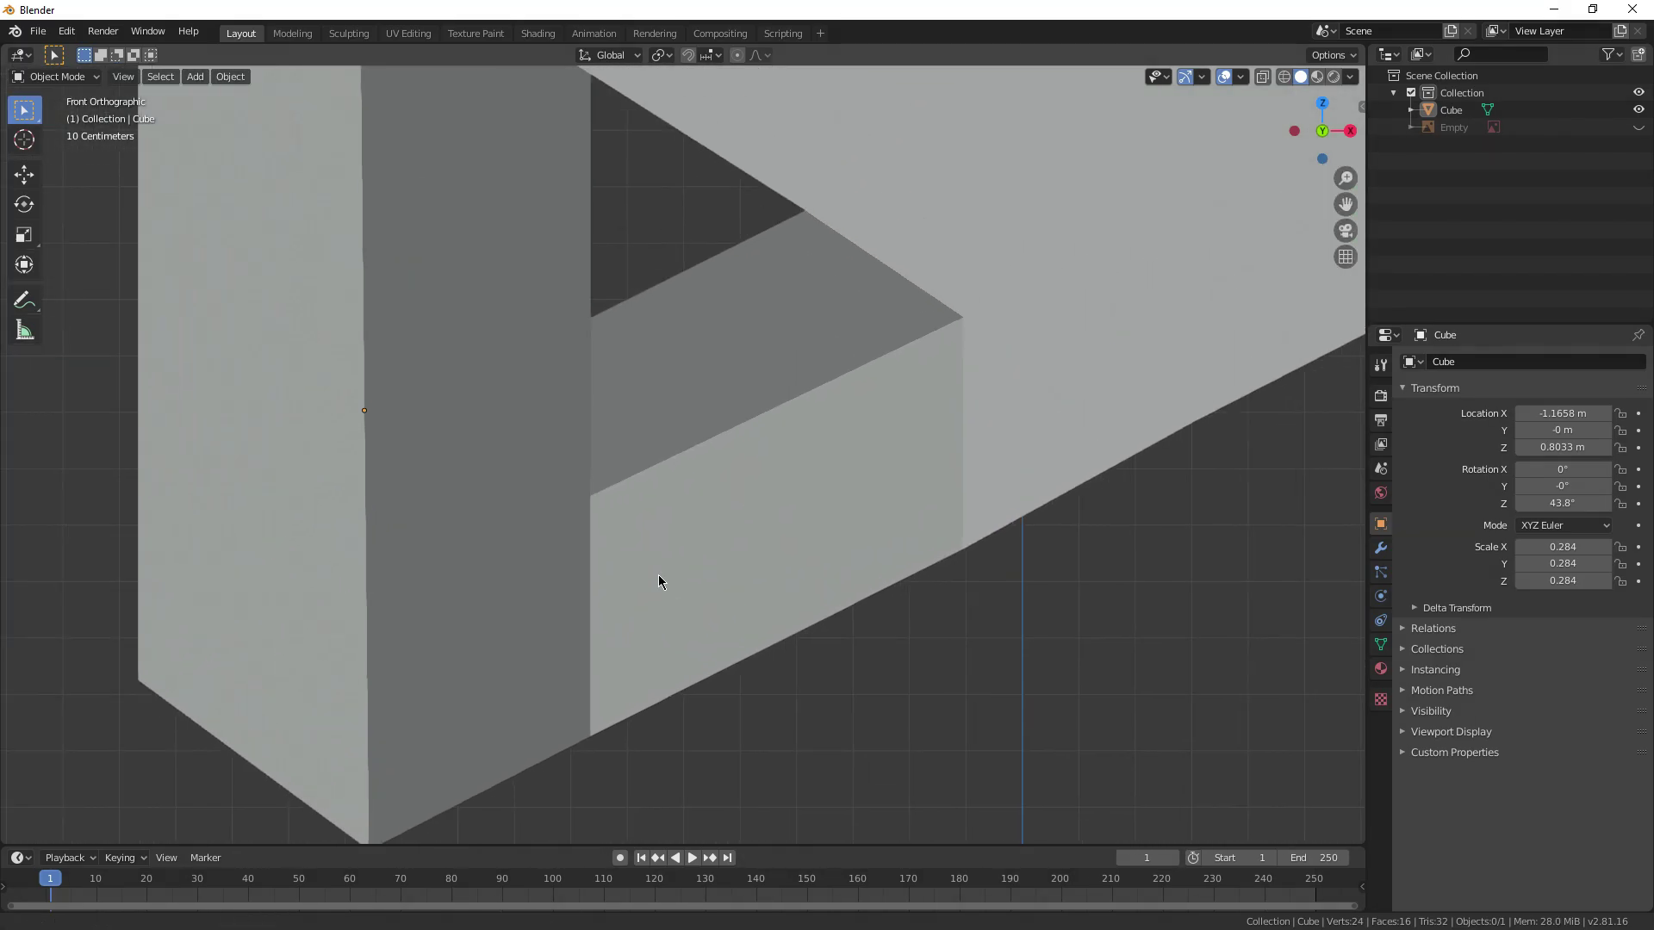
{"action": "scroll", "coordinate": [768, 553], "scroll_direction": "up", "scroll_amount": 2}
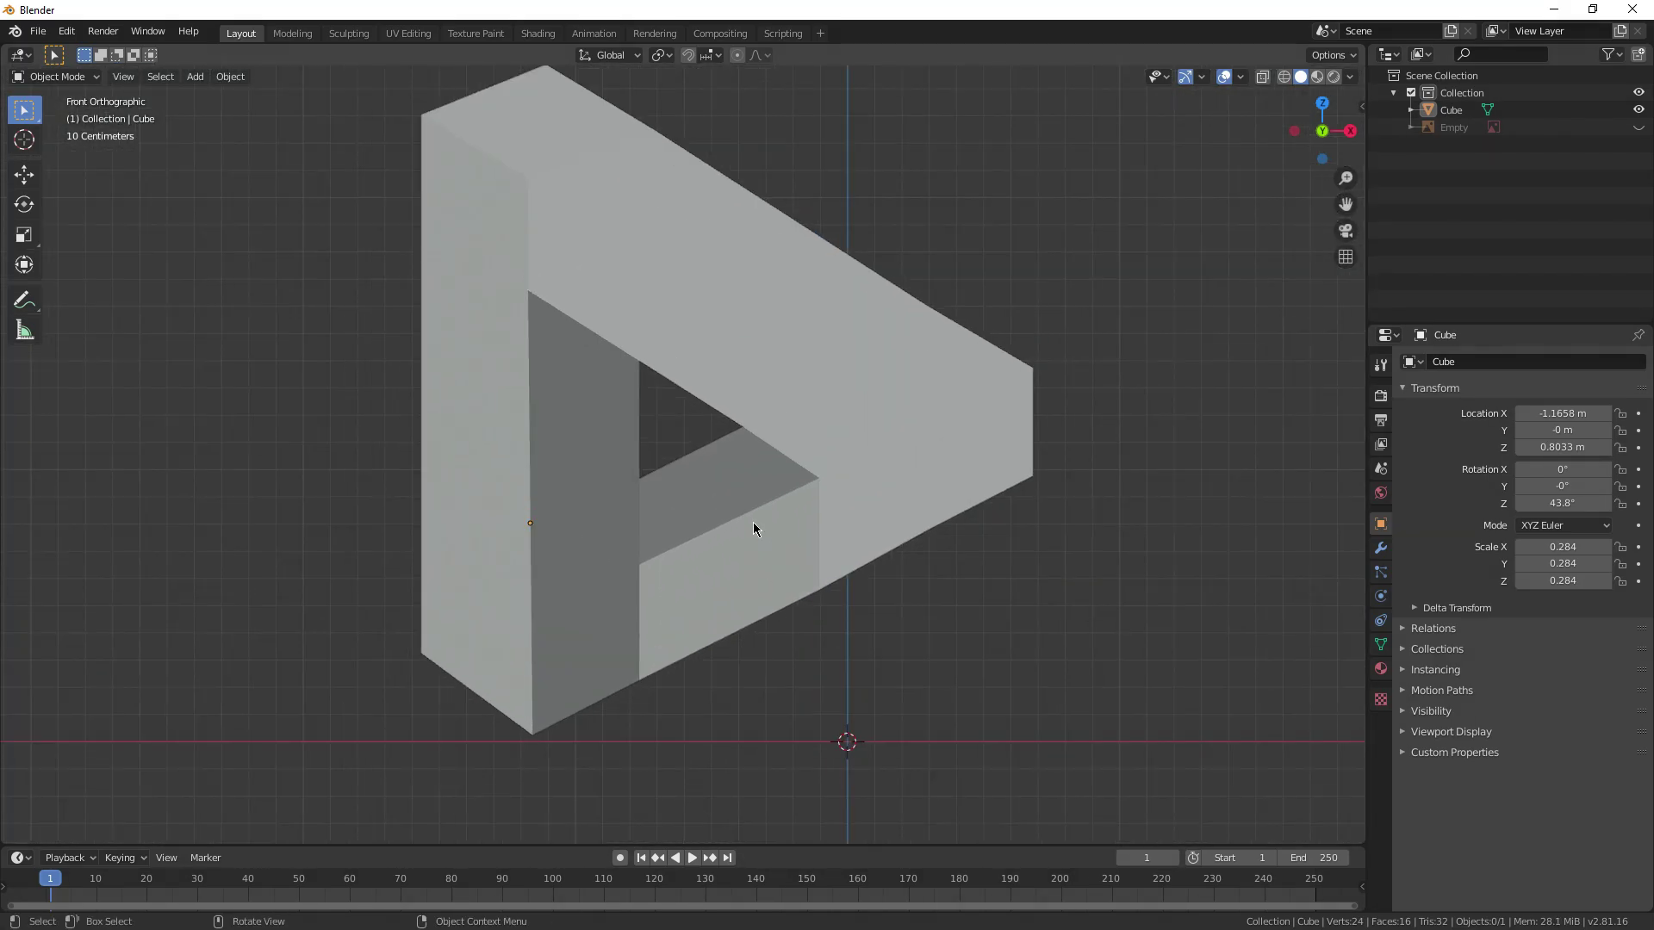
{"action": "scroll", "coordinate": [741, 525], "scroll_direction": "up", "scroll_amount": 2}
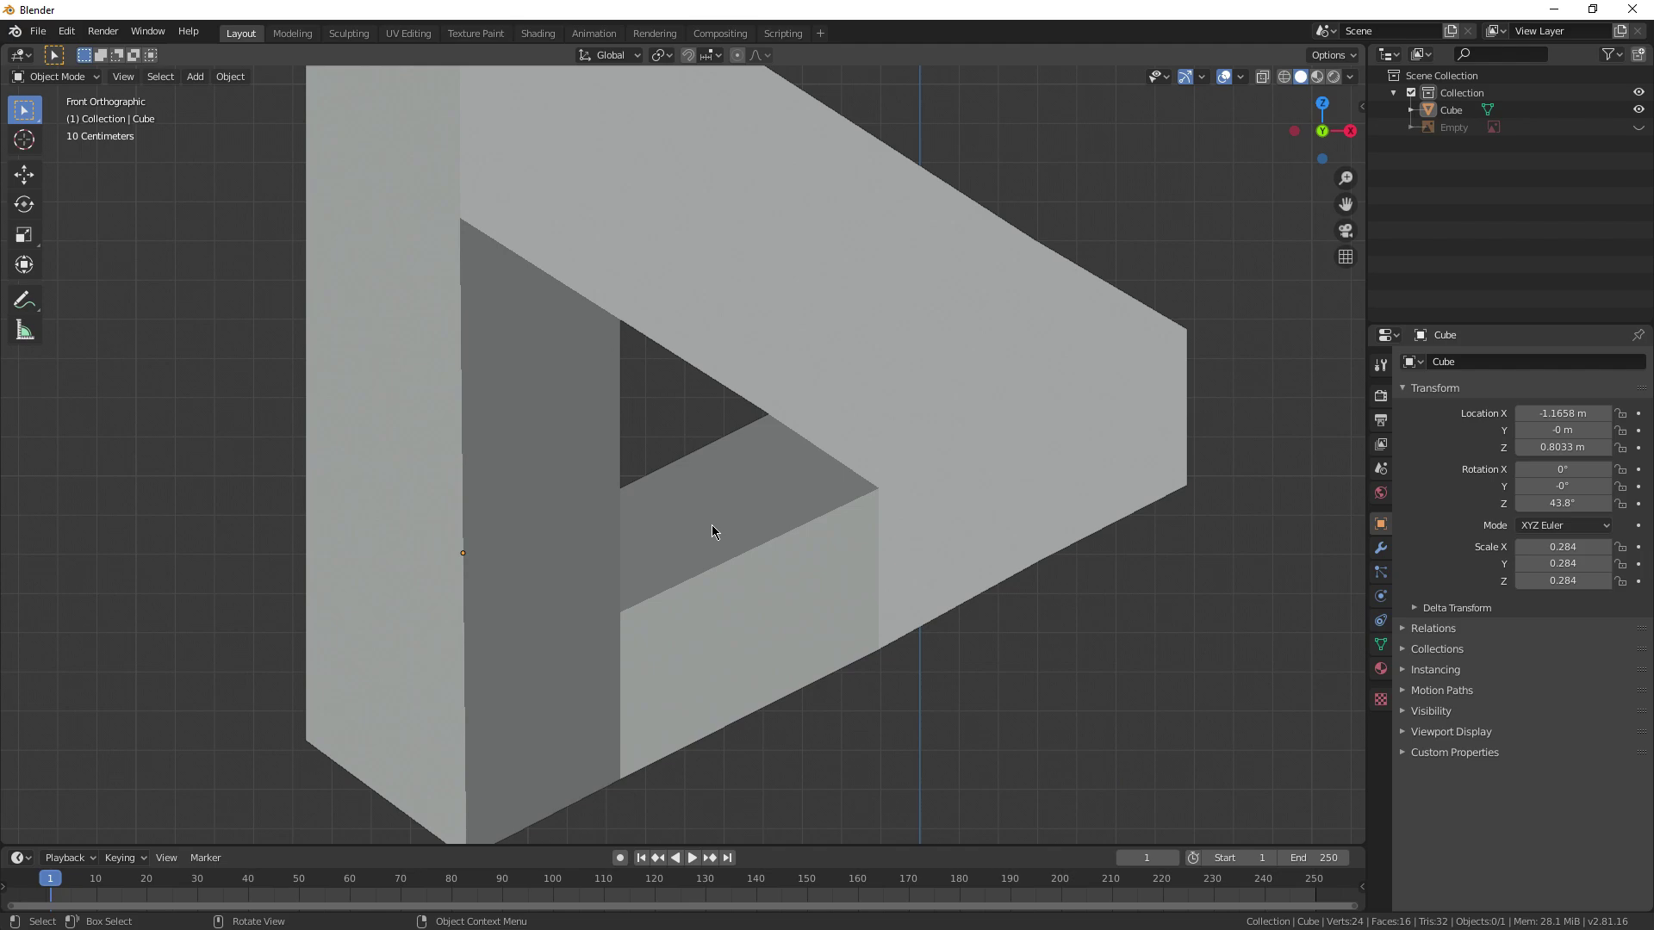
{"action": "scroll", "coordinate": [483, 534], "scroll_direction": "down", "scroll_amount": 5}
{"action": "middle_click_drag", "start_coordinate": [827, 384], "coordinate": [763, 499]}
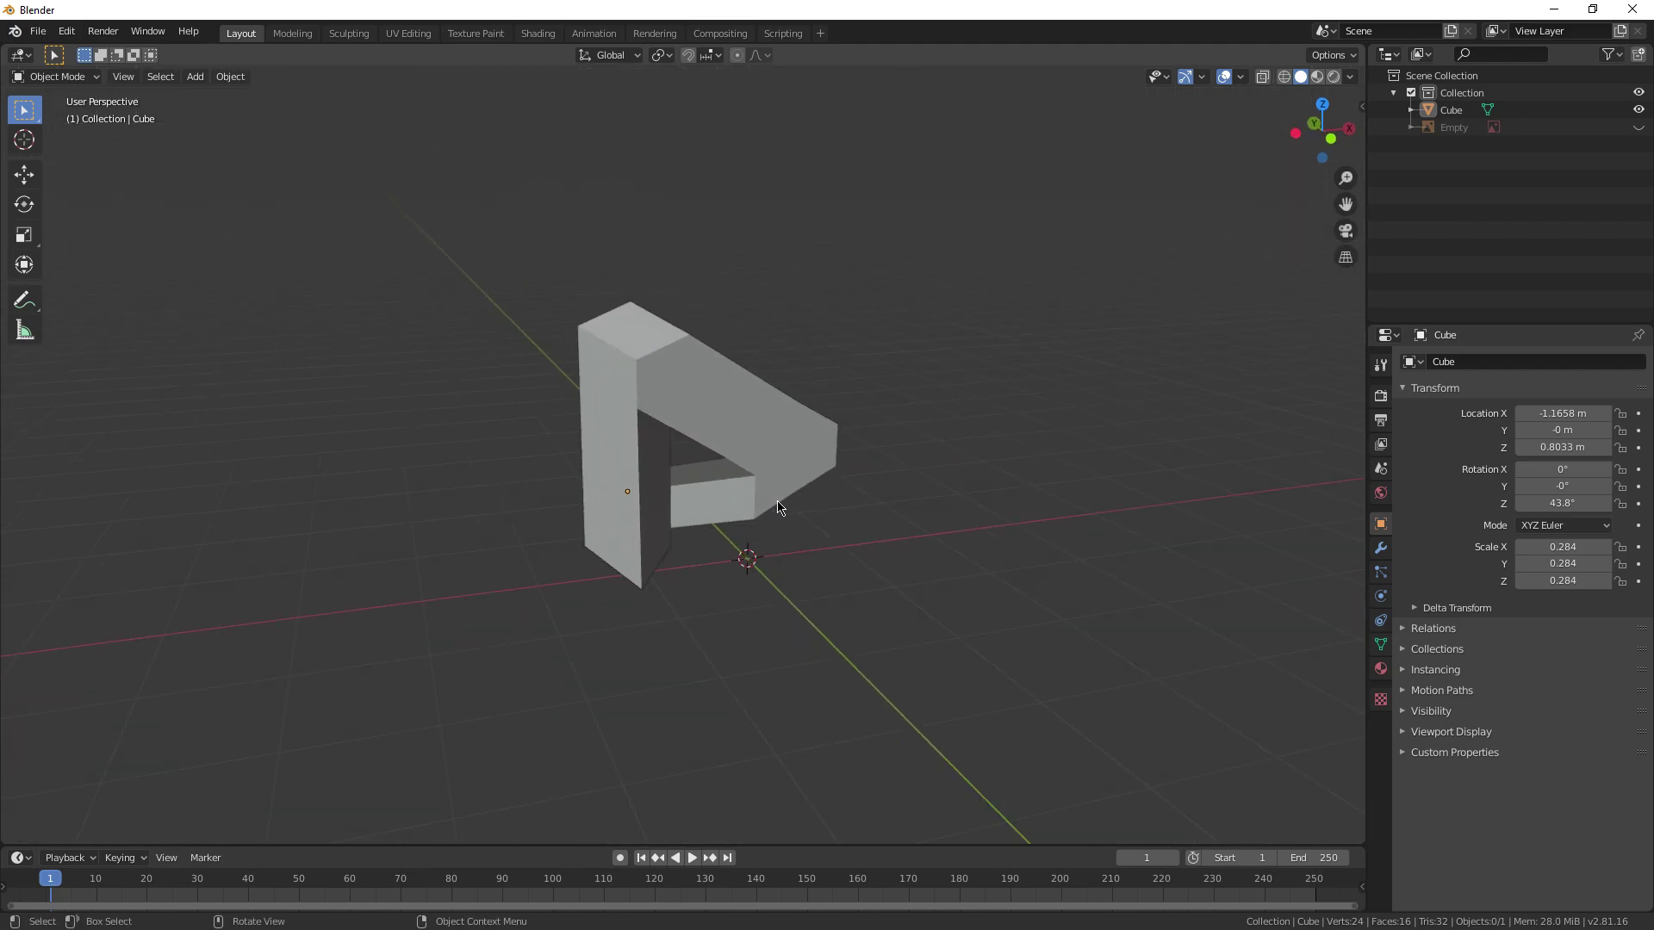
{"action": "middle_click_drag", "start_coordinate": [777, 507], "coordinate": [745, 497]}
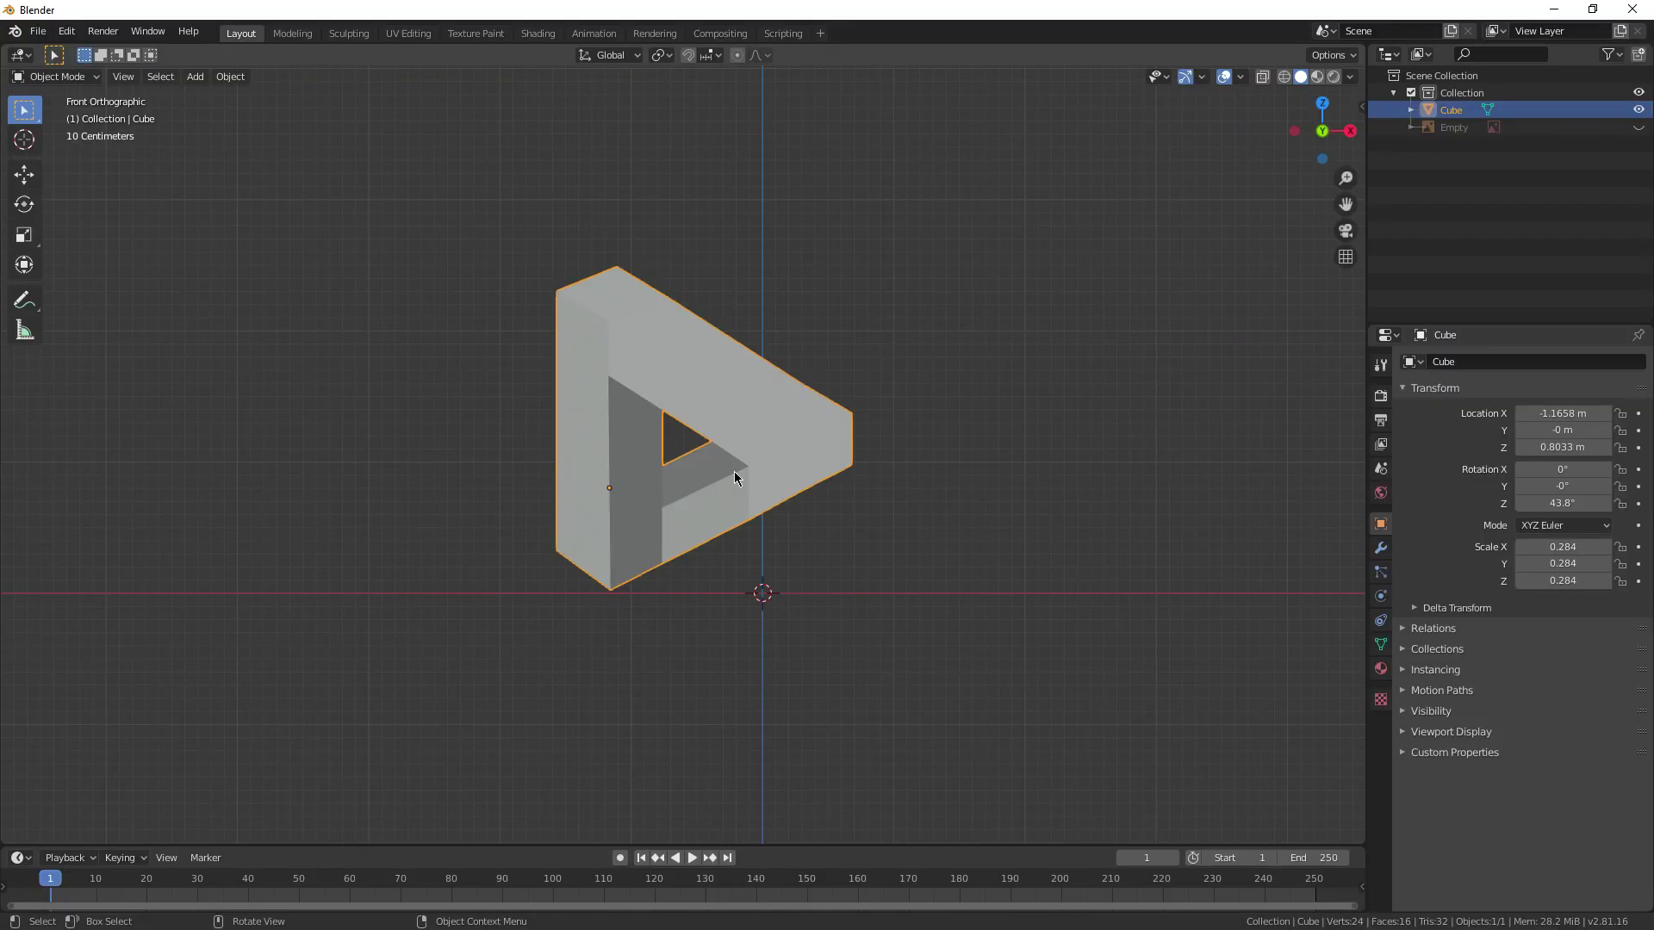
Step: Add a new material to the triangle and set its base color to white
{"action": "scroll", "coordinate": [736, 472], "scroll_direction": "up", "scroll_amount": 4}
{"action": "left_click", "coordinate": [1381, 669]}
{"action": "left_click", "coordinate": [1531, 435]}
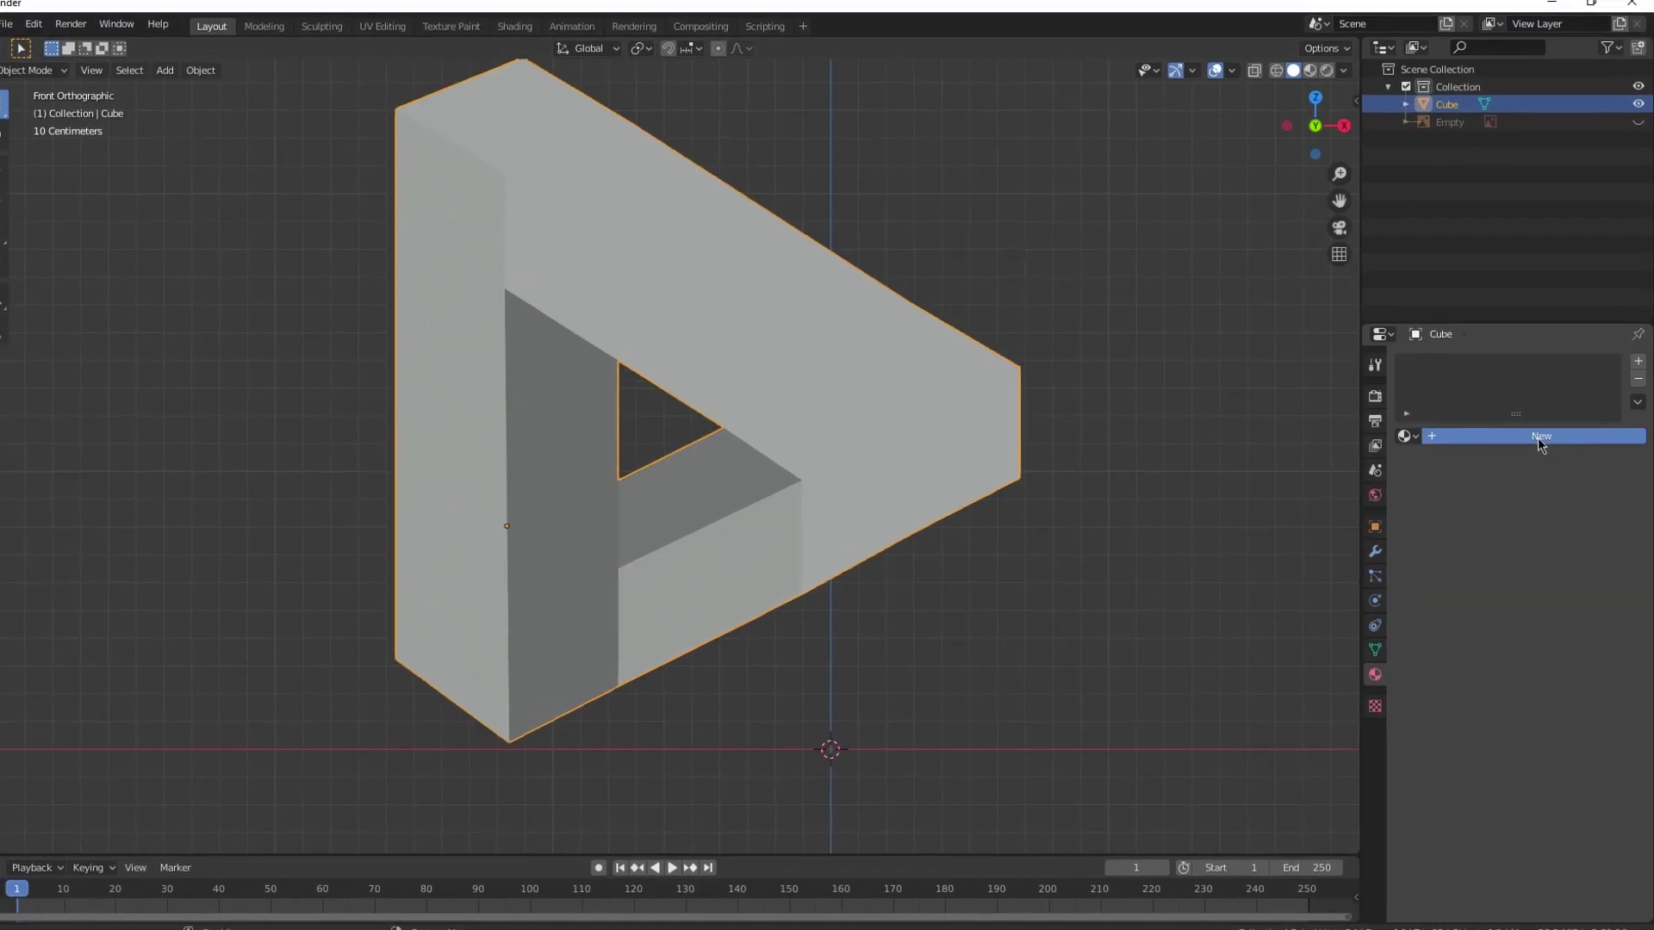
{"action": "left_click", "coordinate": [1576, 609]}
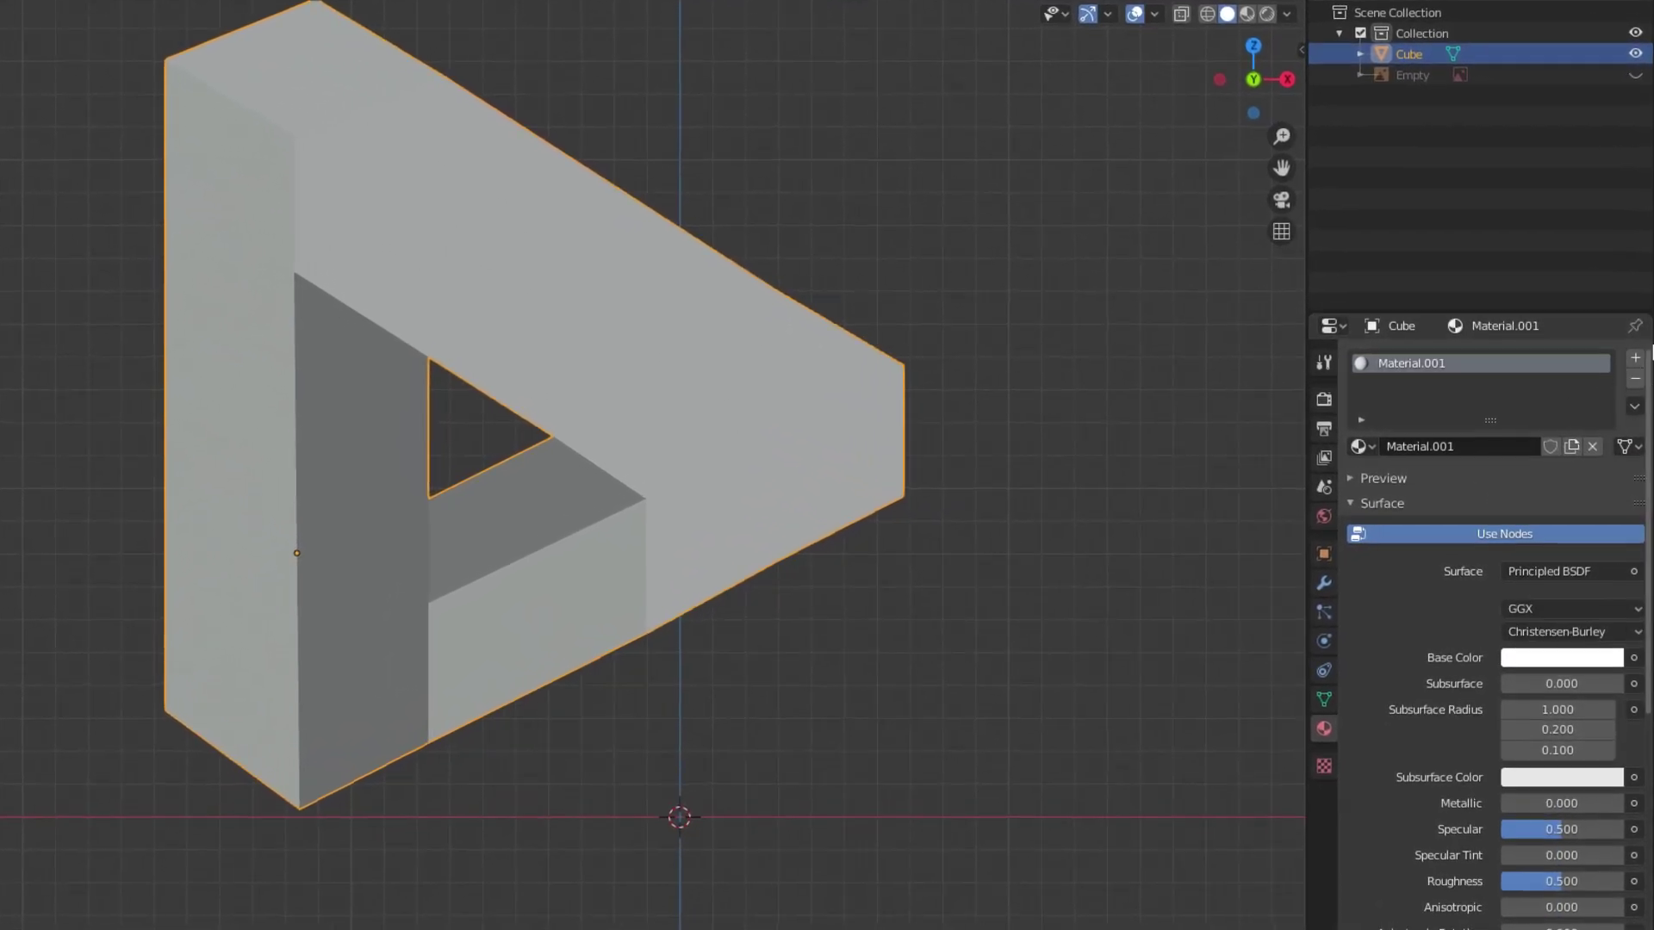
Step: Add a second material slot with a new material and set its base color to black
{"action": "left_click", "coordinate": [1634, 358]}
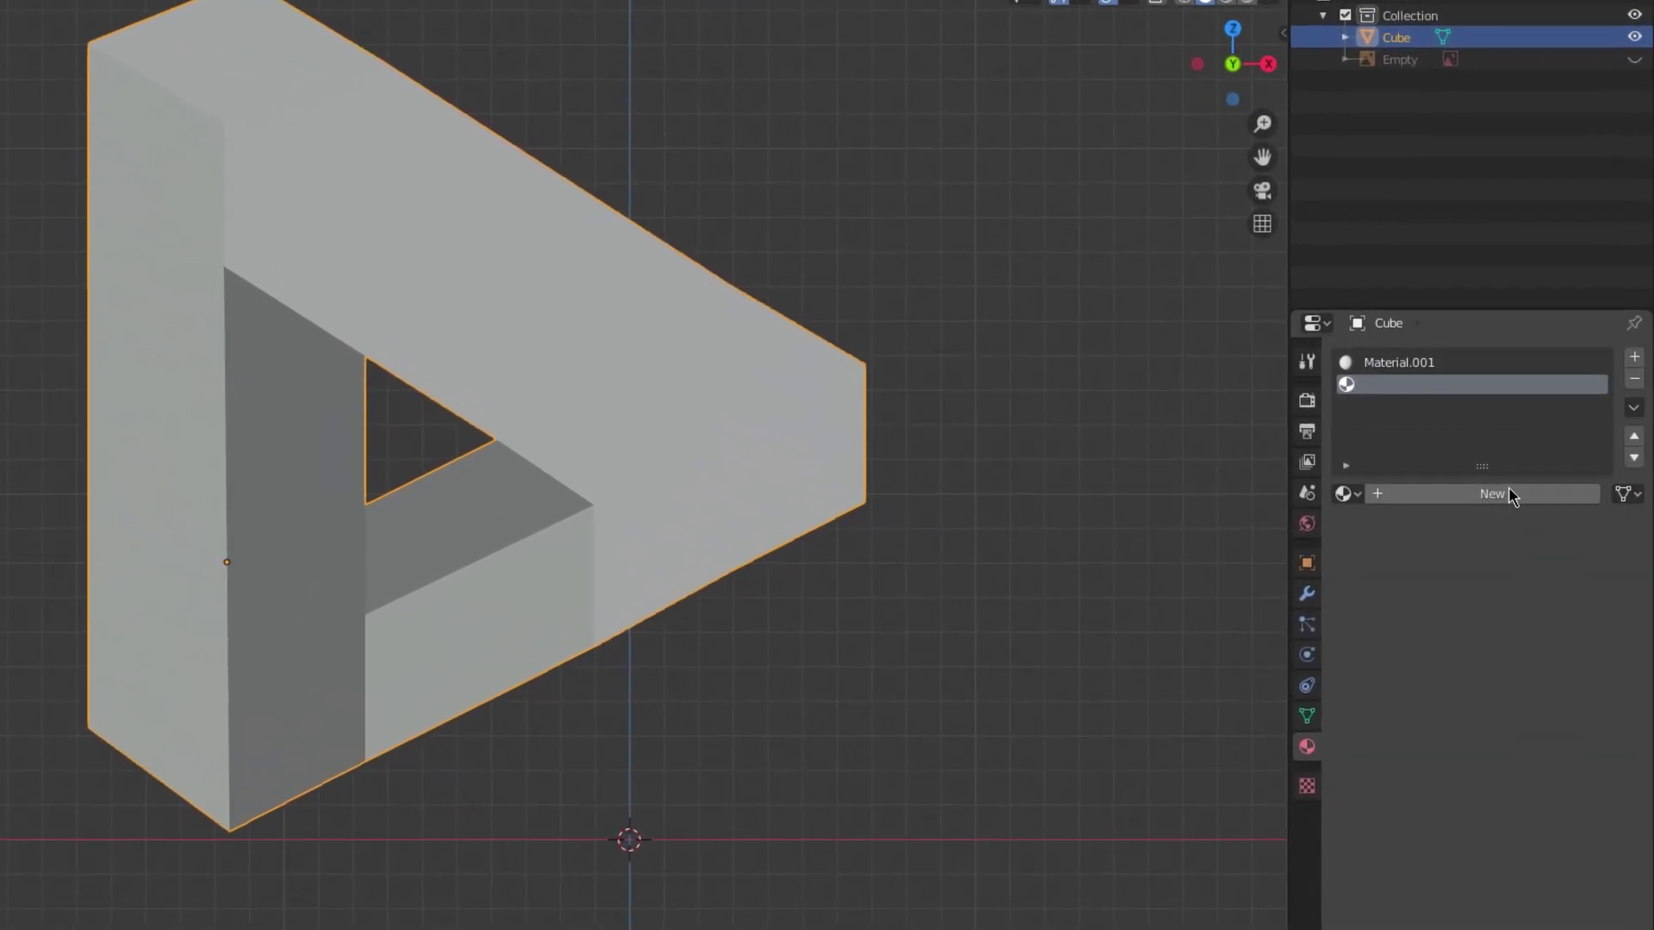
{"action": "left_click", "coordinate": [1514, 480]}
{"action": "left_click", "coordinate": [1574, 697]}
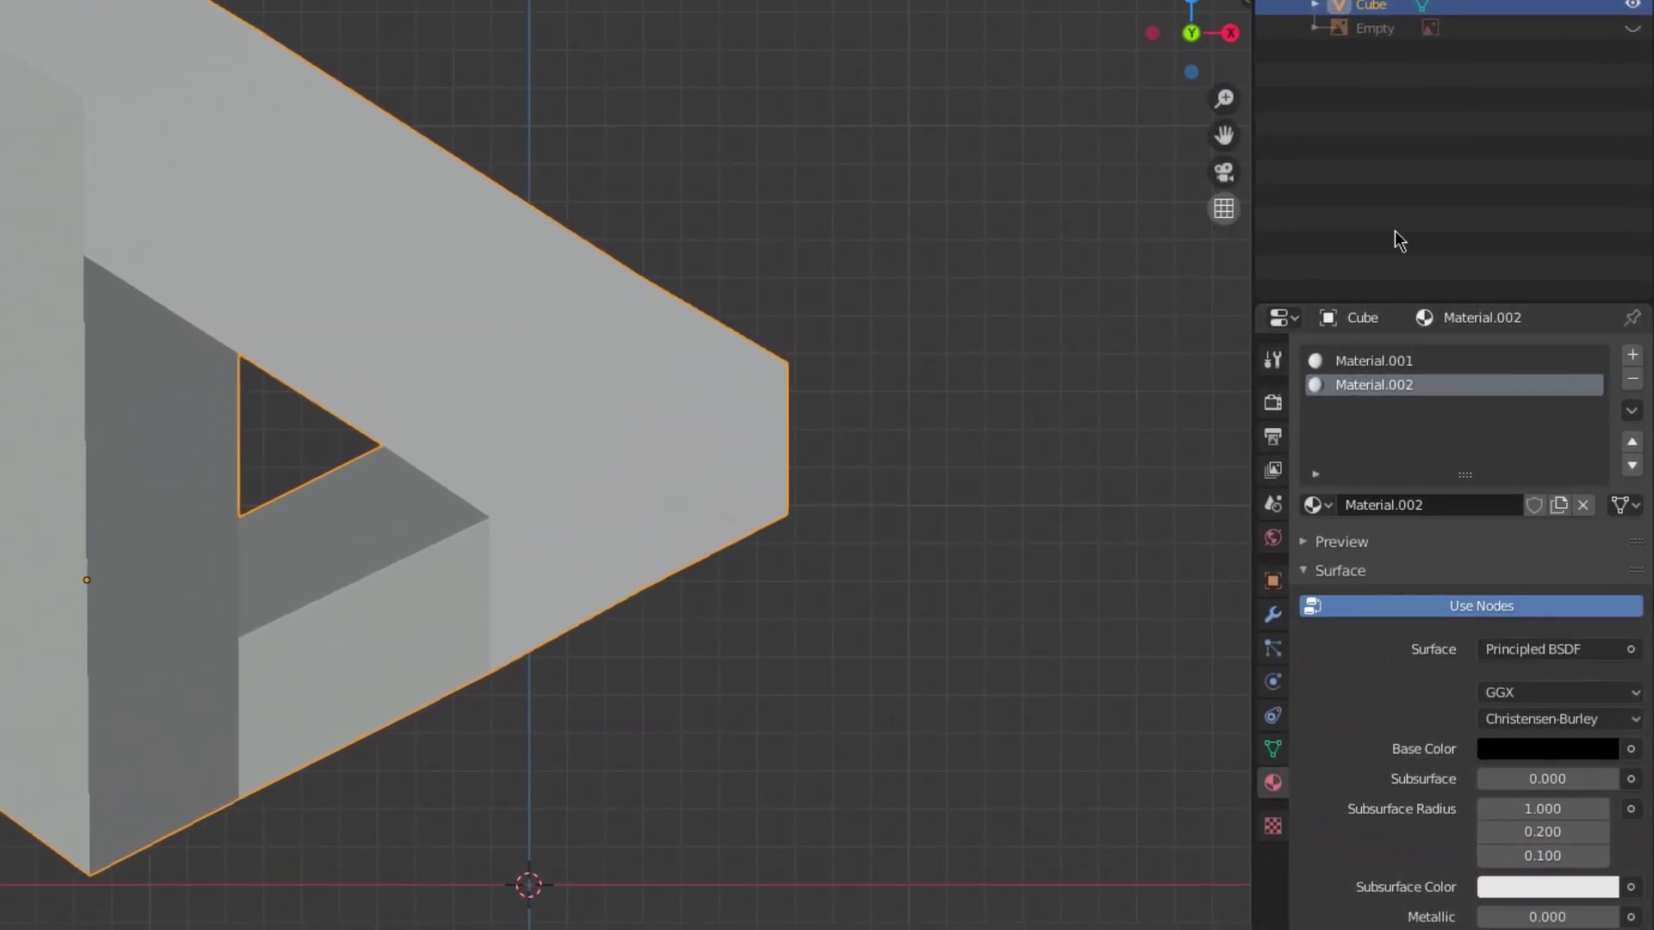
Step: Add a third material slot with a new material and set its base color to light gray
{"action": "left_click", "coordinate": [1634, 358]}
{"action": "left_click", "coordinate": [1467, 510]}
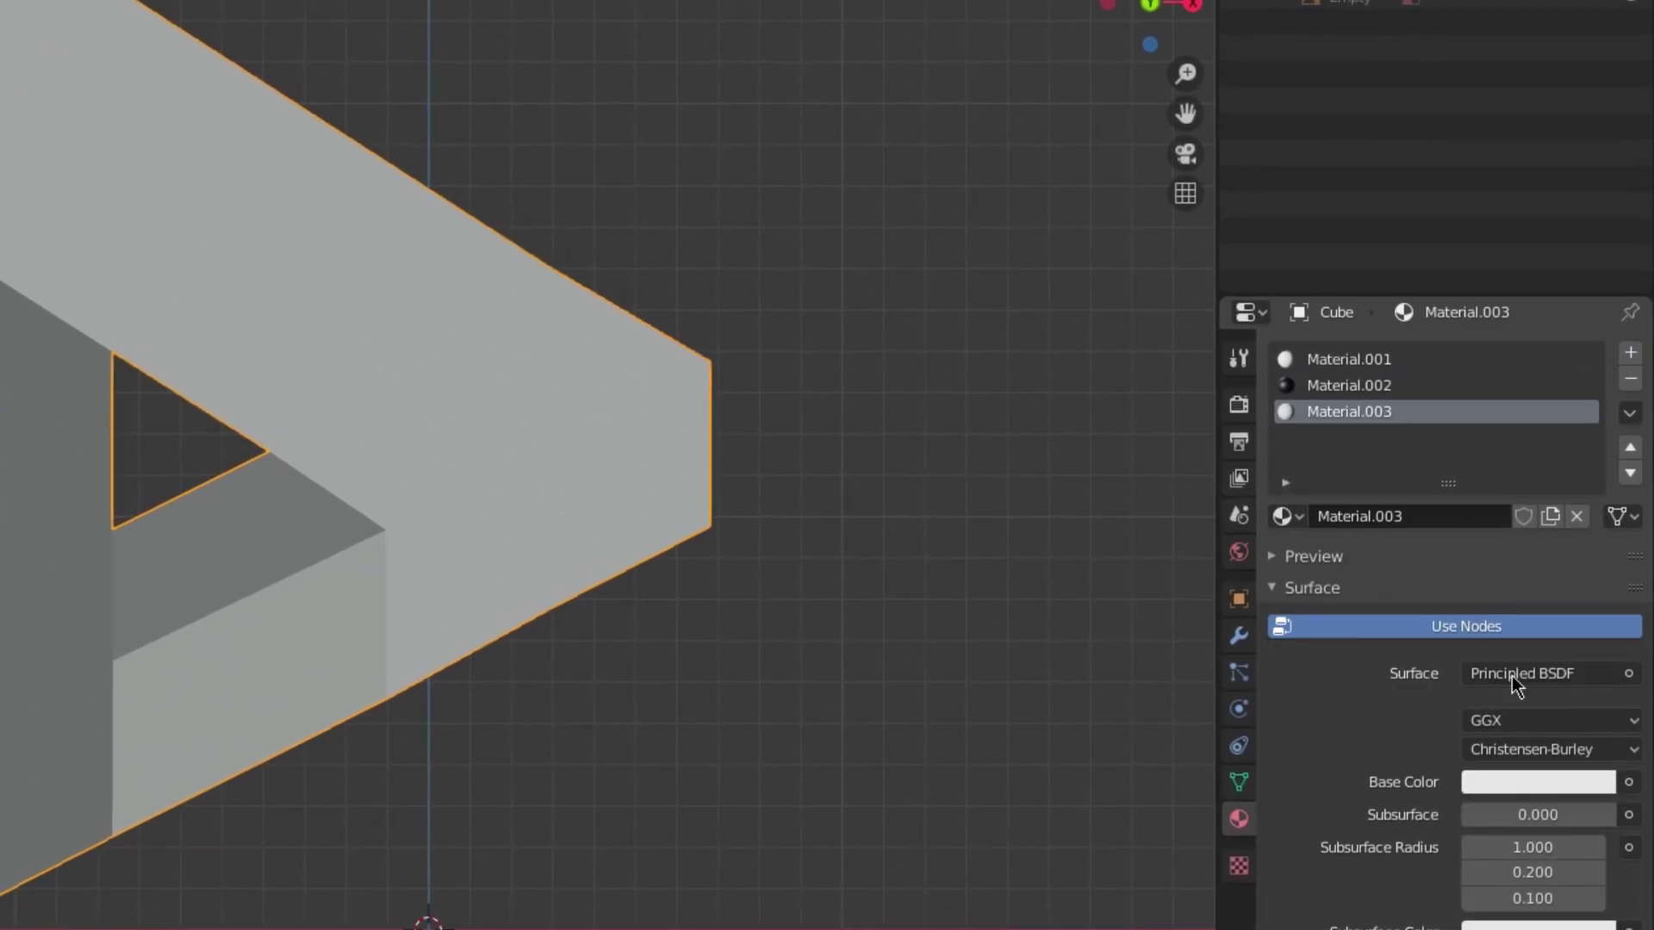
{"action": "left_click", "coordinate": [1537, 765]}
{"action": "left_click_drag", "start_coordinate": [1591, 454], "coordinate": [1588, 502]}
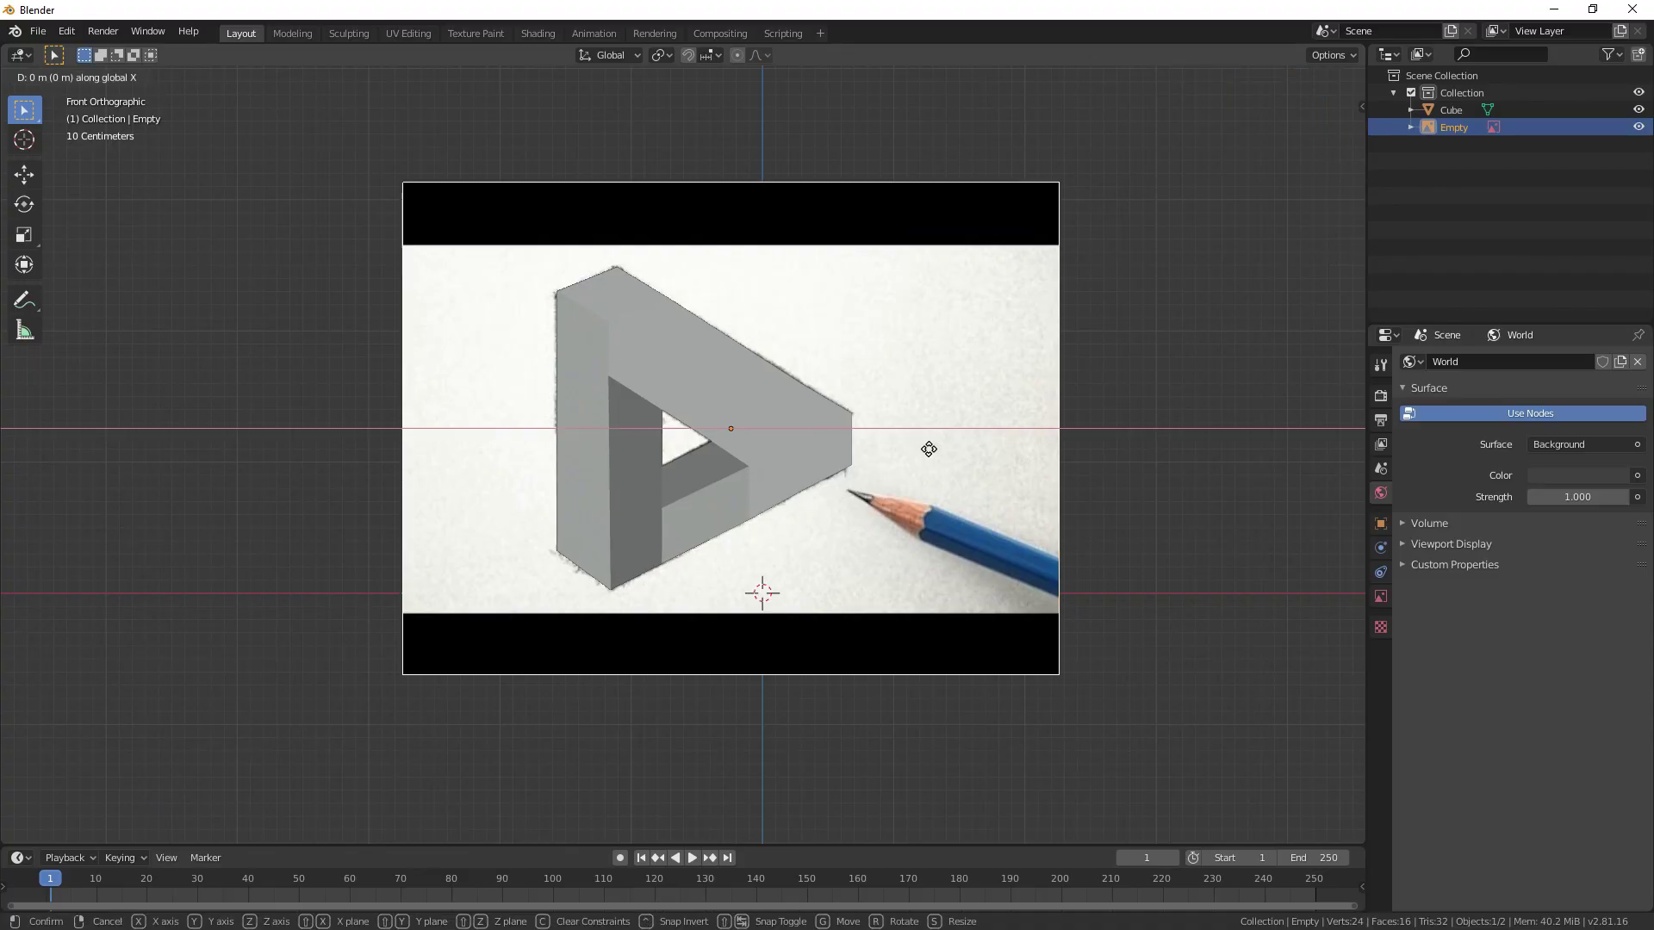
Step: Move the reference image along the X axis so the drawing sits beside the modeled triangle
{"action": "left_click_drag", "start_coordinate": [930, 451], "coordinate": [463, 478]}
{"action": "middle_click_drag", "start_coordinate": [463, 480], "coordinate": [497, 549], "text": "shift"}
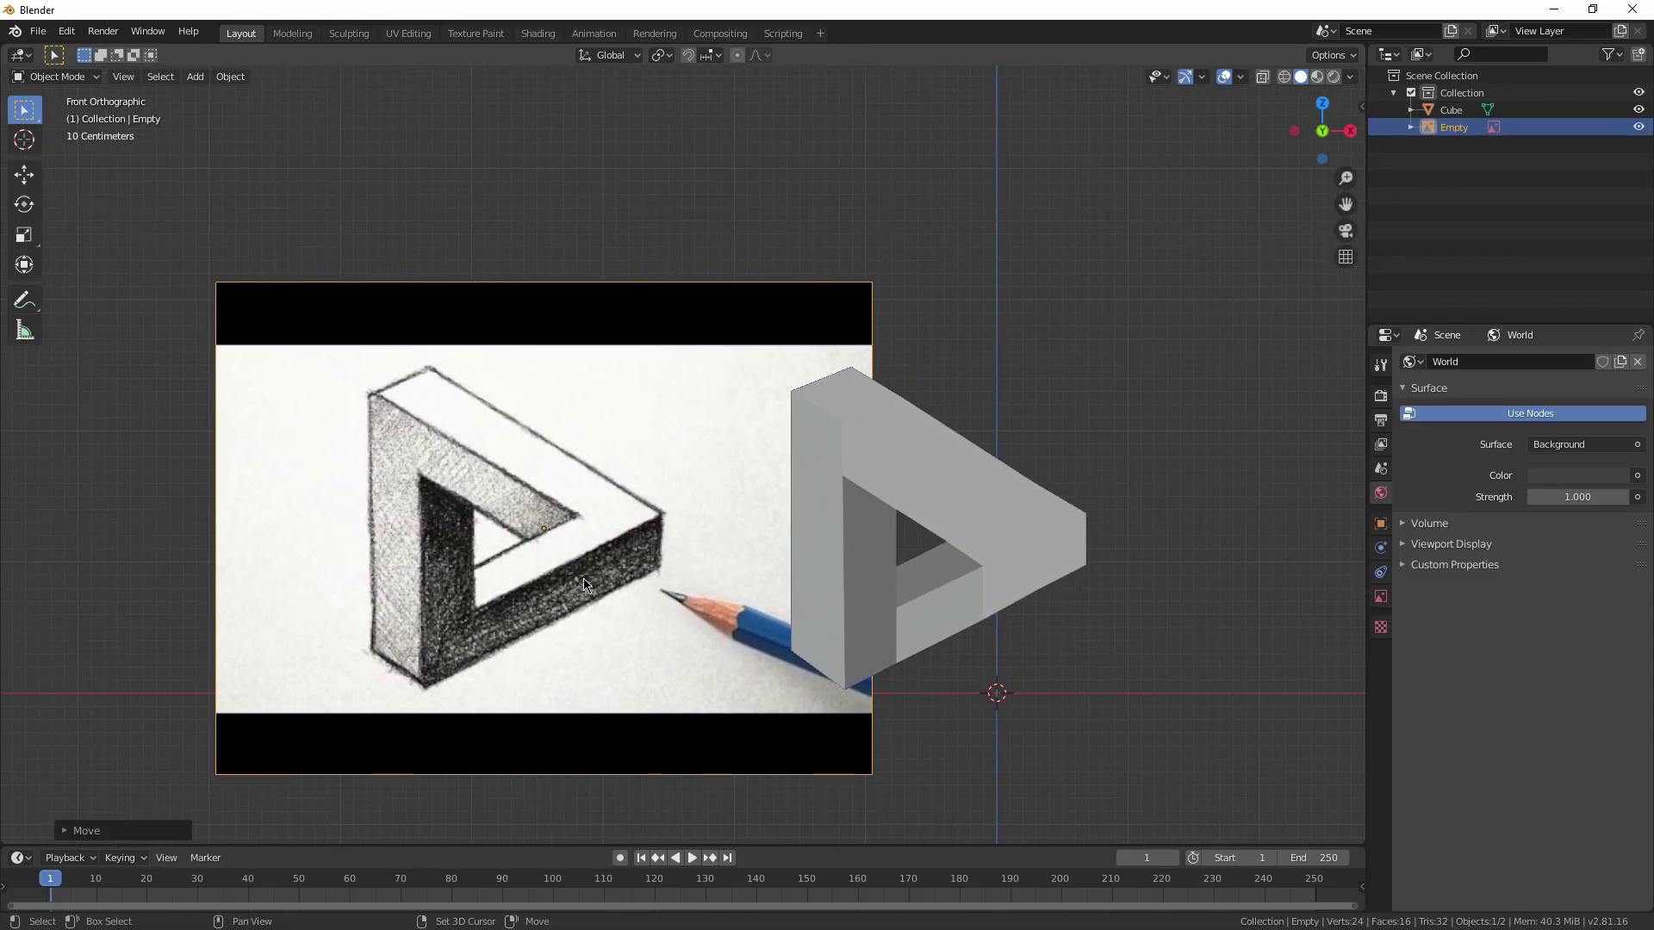
{"action": "middle_click_drag", "start_coordinate": [584, 584], "coordinate": [474, 539], "text": "shift"}
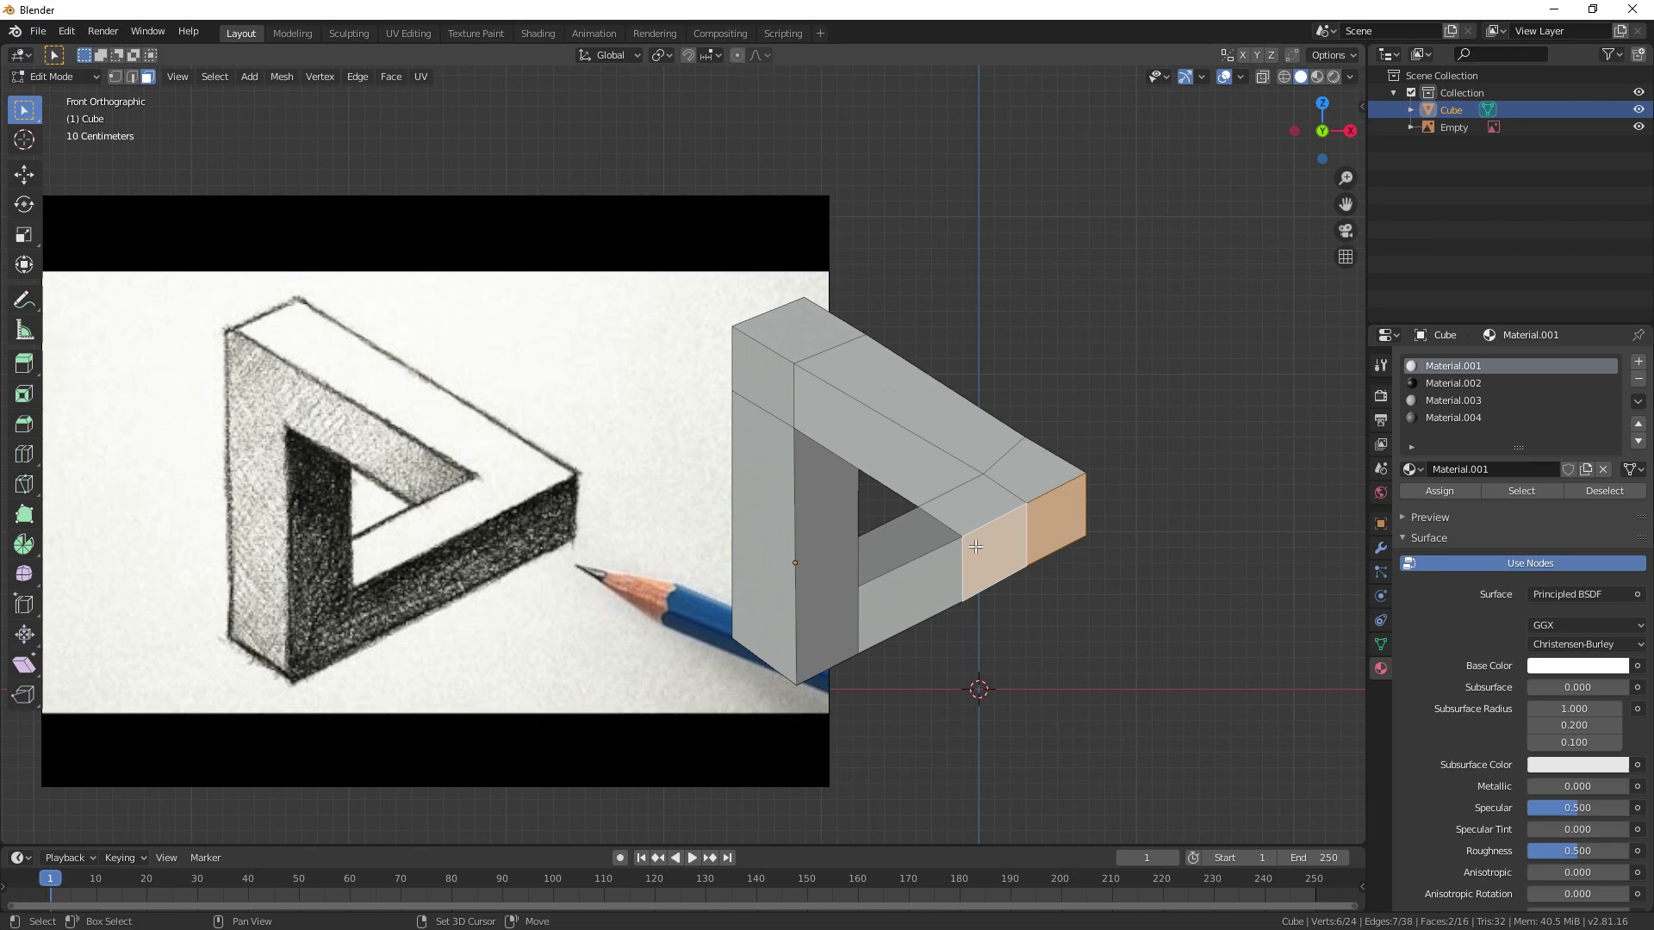
Step: Assign Material.004 to the lower bar's front faces and the vertical bar's inner face, and switch the viewport to material preview
{"action": "left_click", "coordinate": [976, 548], "text": "shift"}
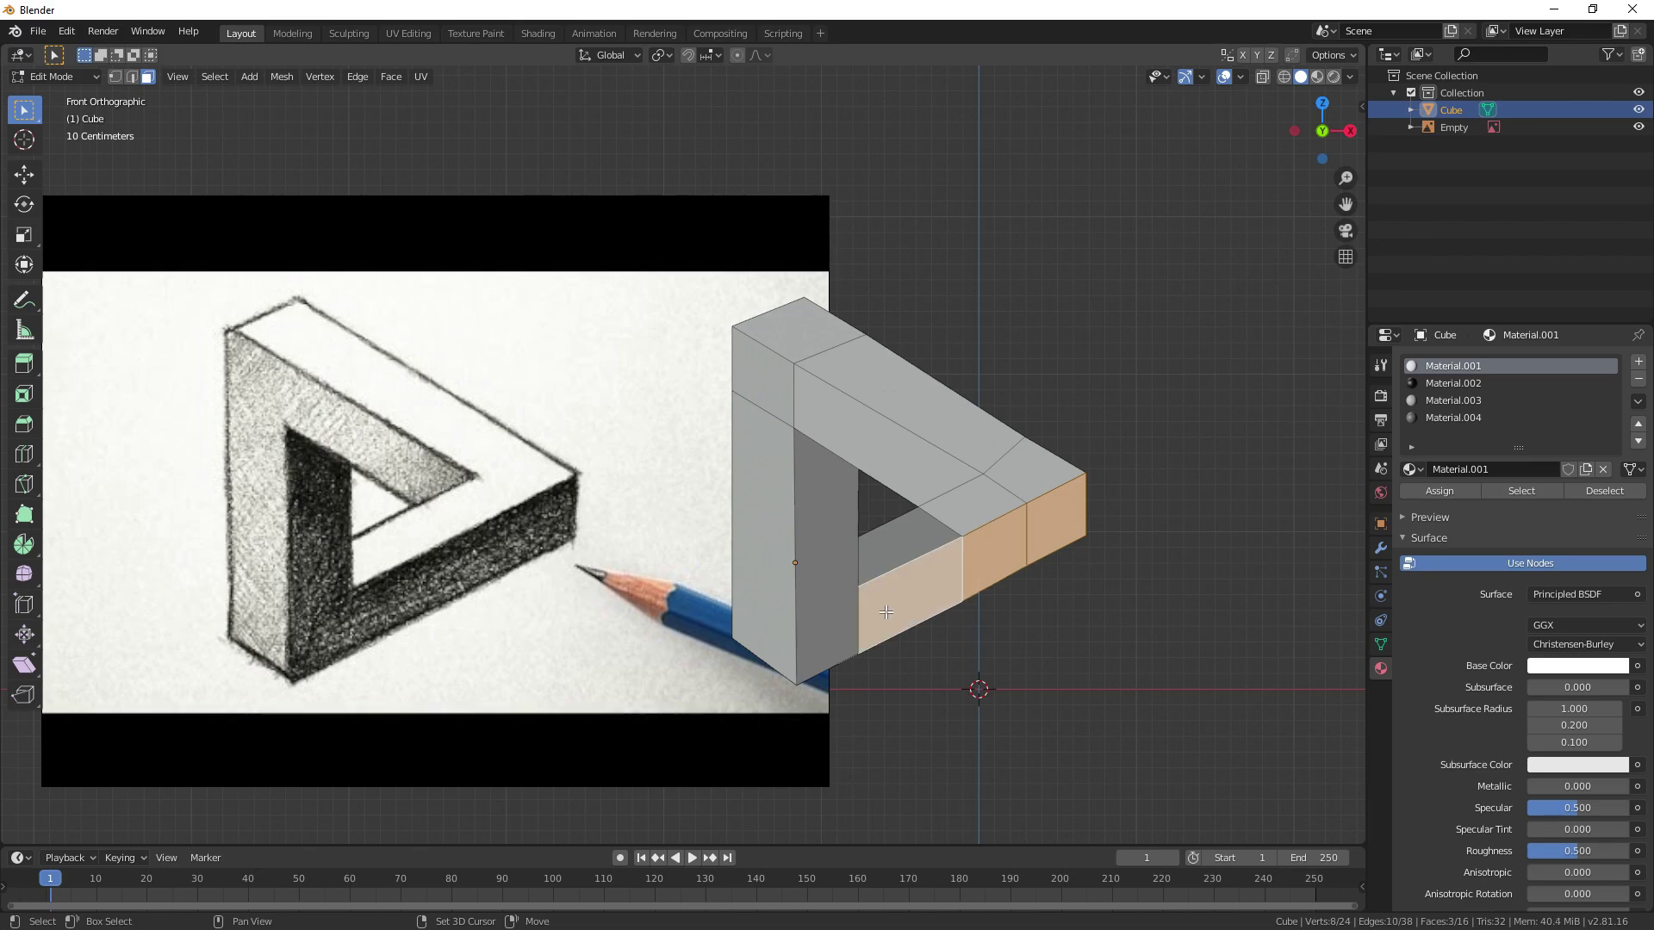
{"action": "left_click", "coordinate": [829, 632], "text": "shift"}
{"action": "left_click", "coordinate": [1469, 387]}
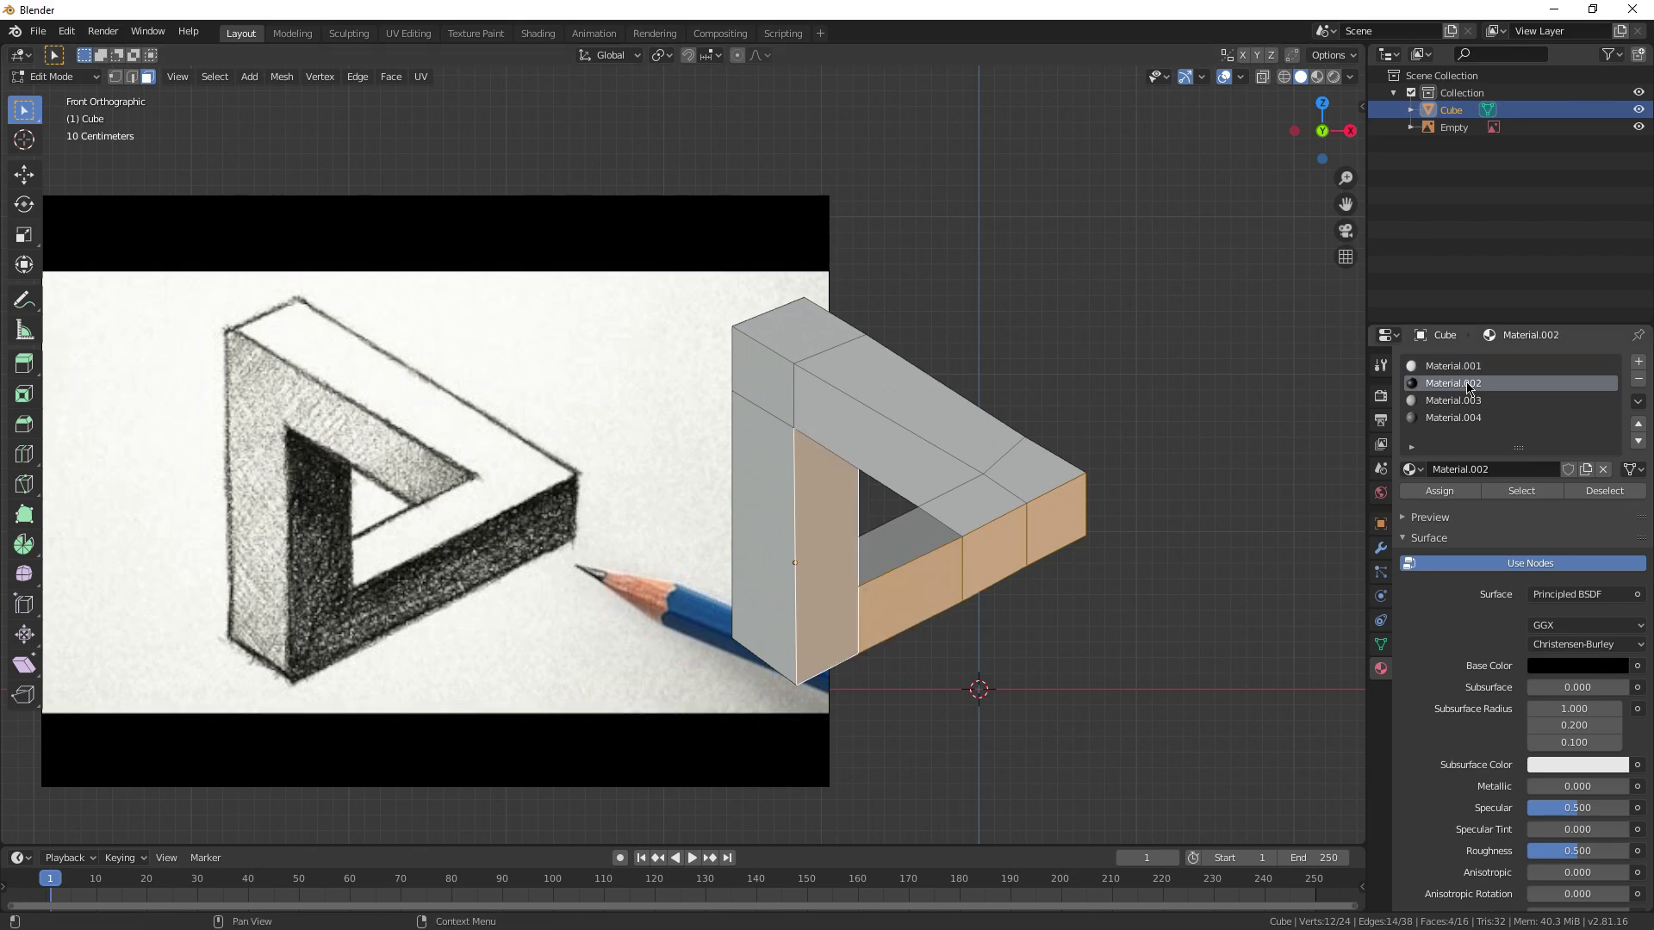
{"action": "left_click", "coordinate": [1454, 418]}
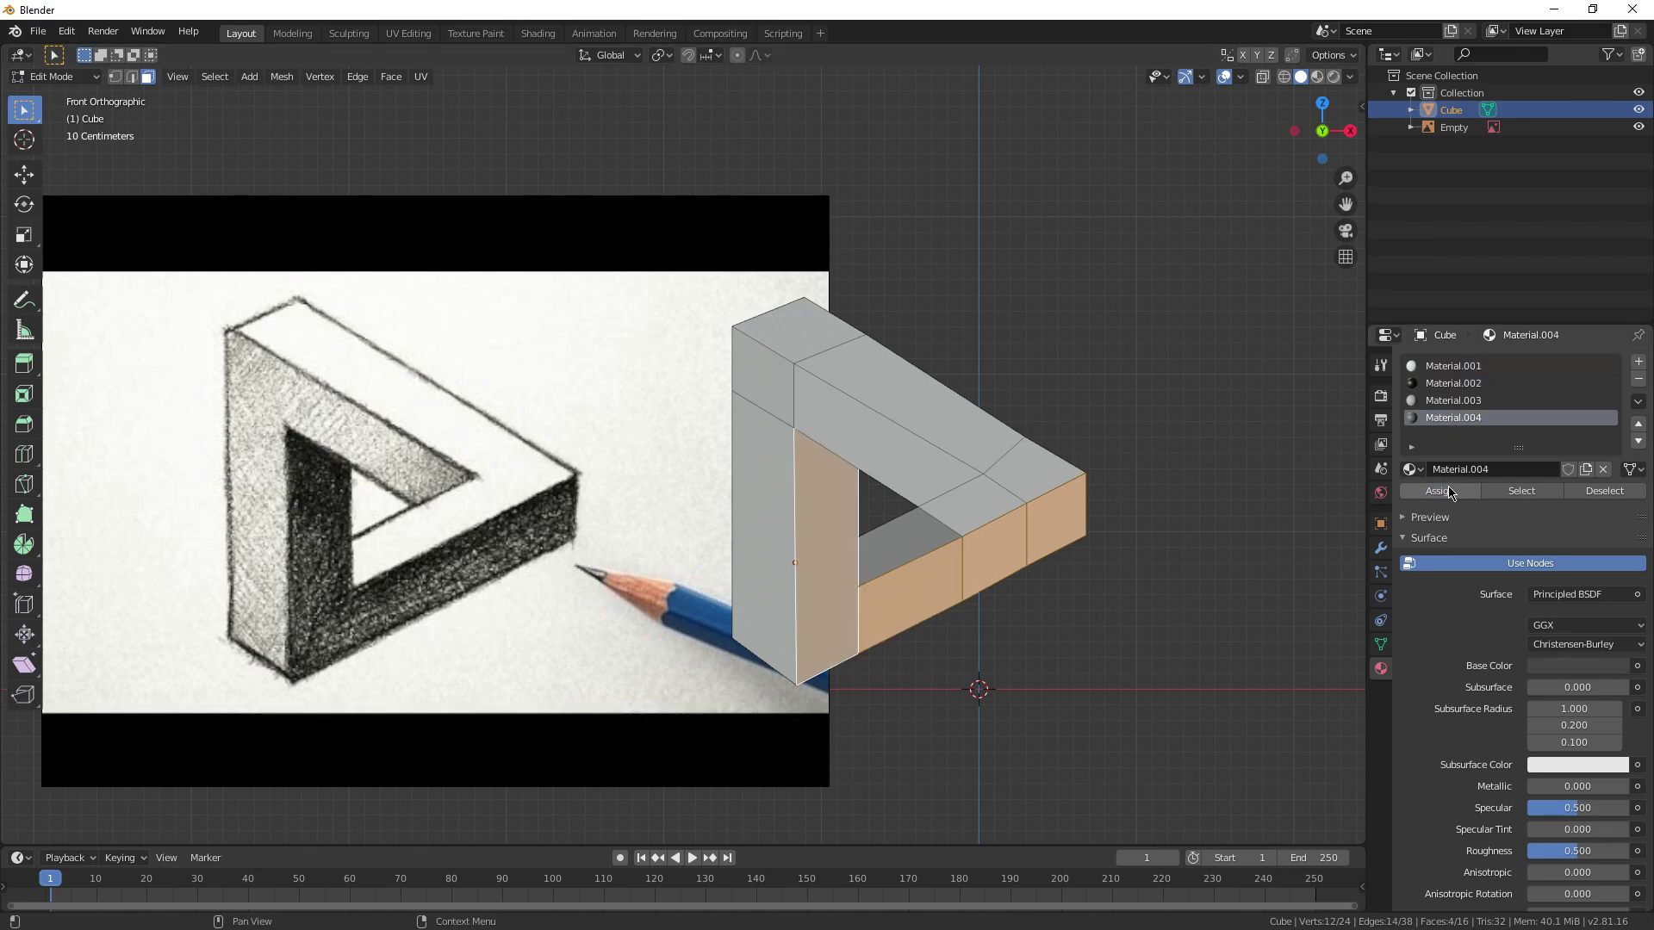
{"action": "left_click", "coordinate": [1318, 78]}
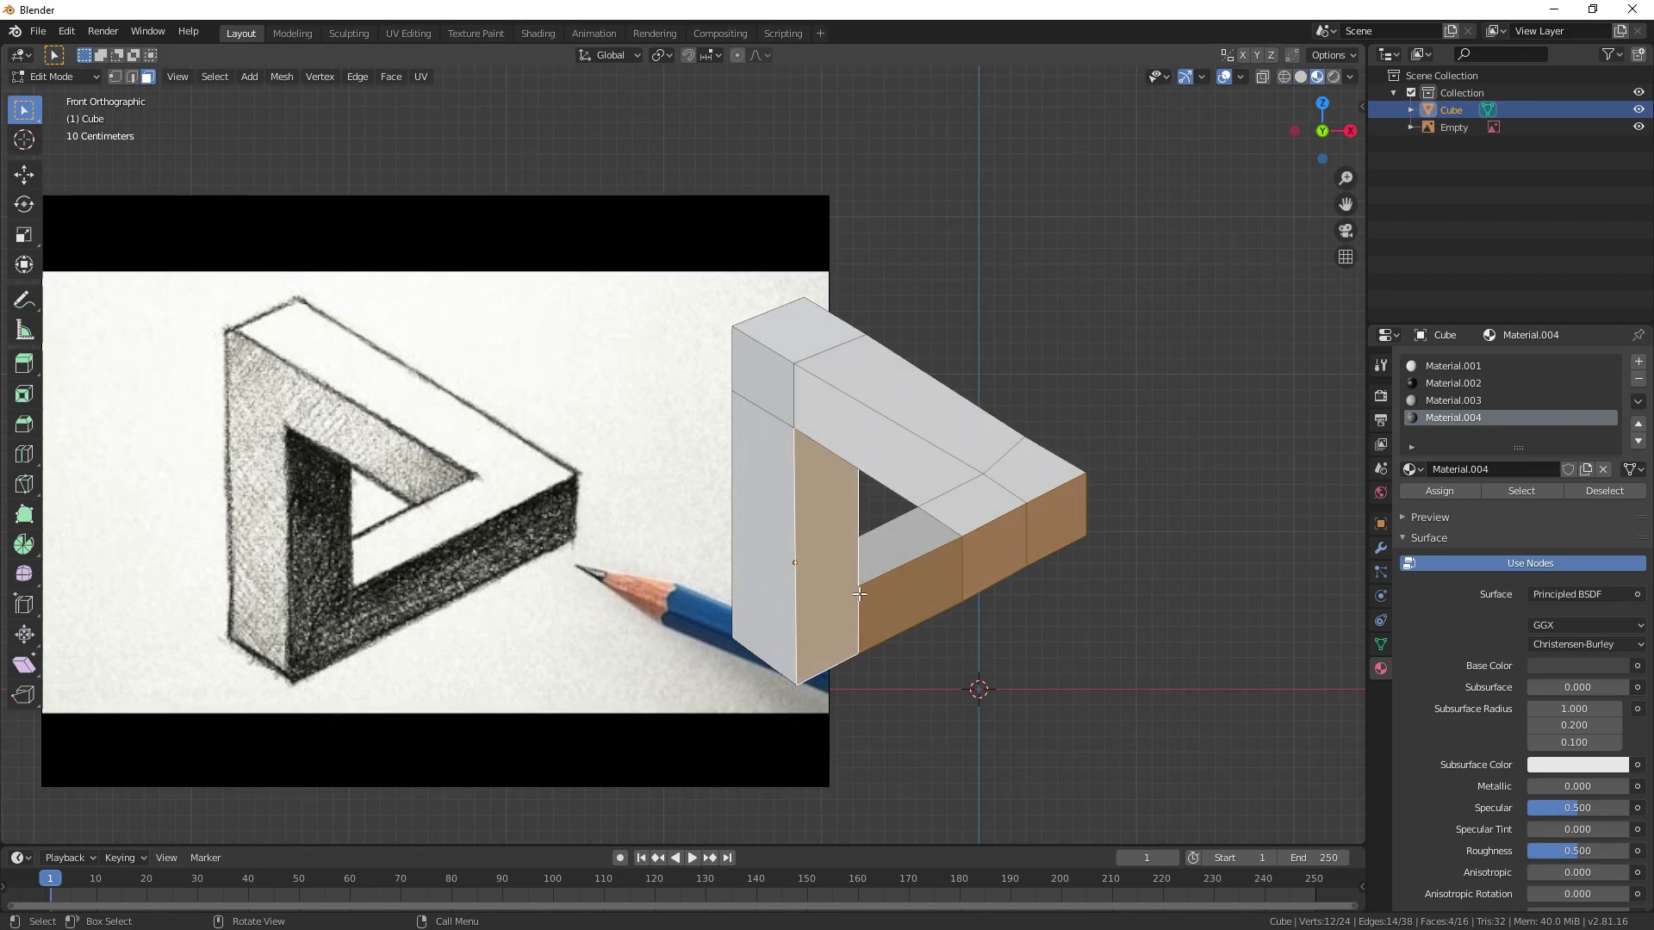
Step: Assign Material.003 to the vertical bar's two outer side faces and the upper bar's inner face
{"action": "left_click", "coordinate": [766, 505]}
{"action": "left_click", "coordinate": [784, 382], "text": "shift"}
{"action": "left_click", "coordinate": [855, 428], "text": "shift"}
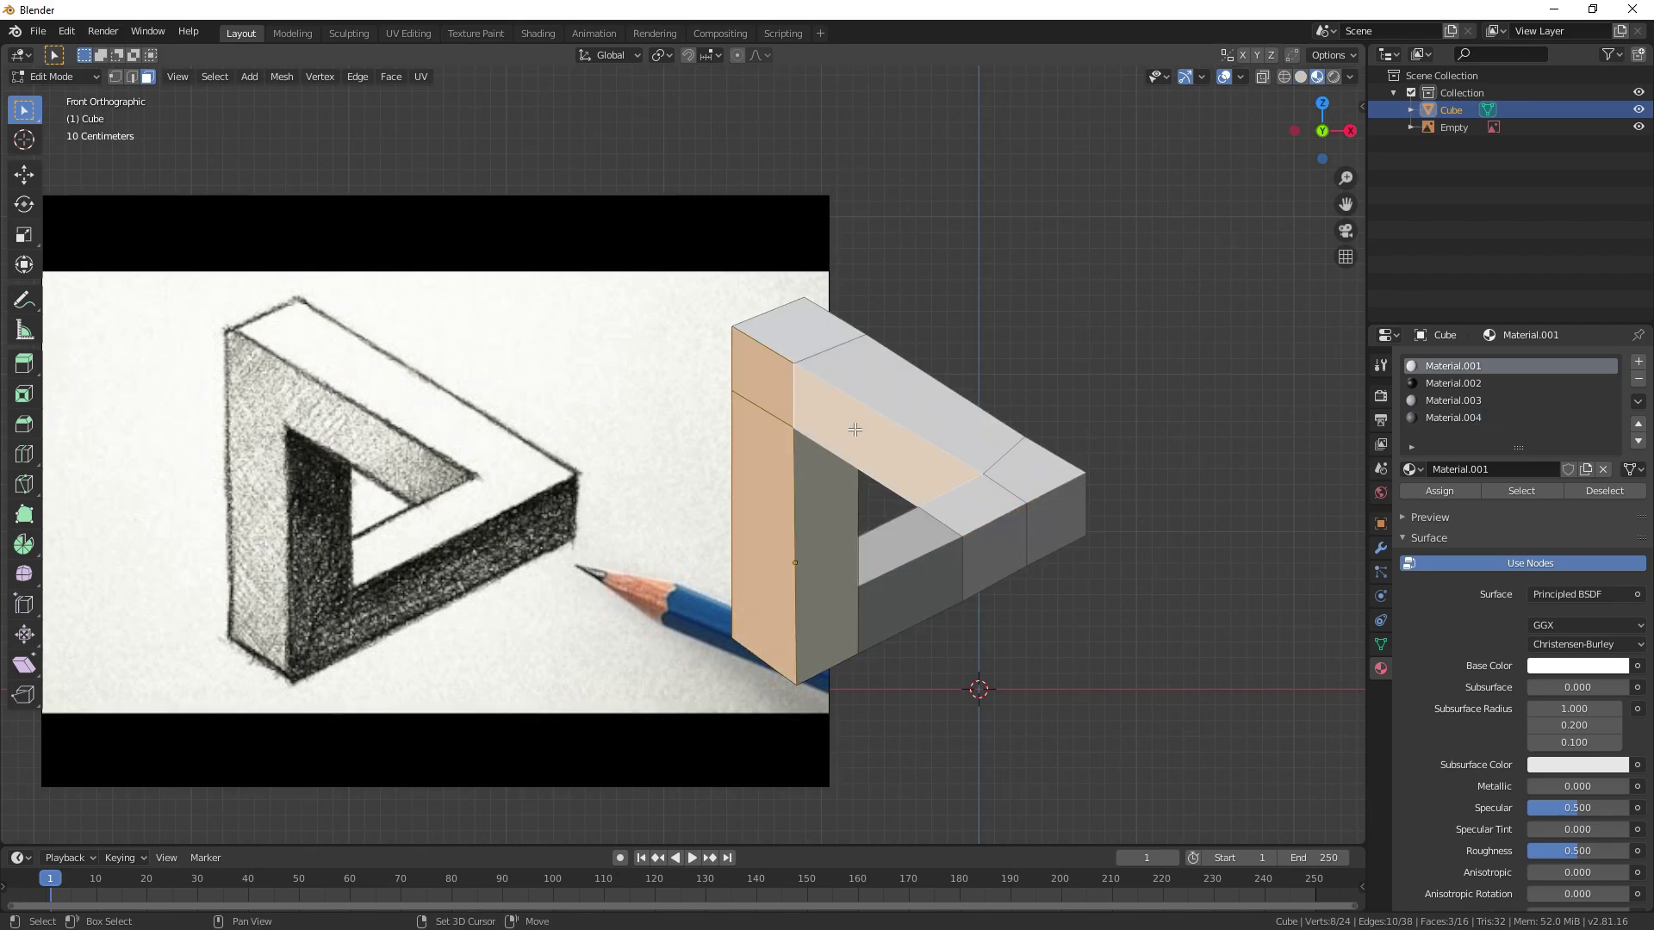
{"action": "left_click", "coordinate": [1476, 403]}
{"action": "left_click", "coordinate": [1439, 491]}
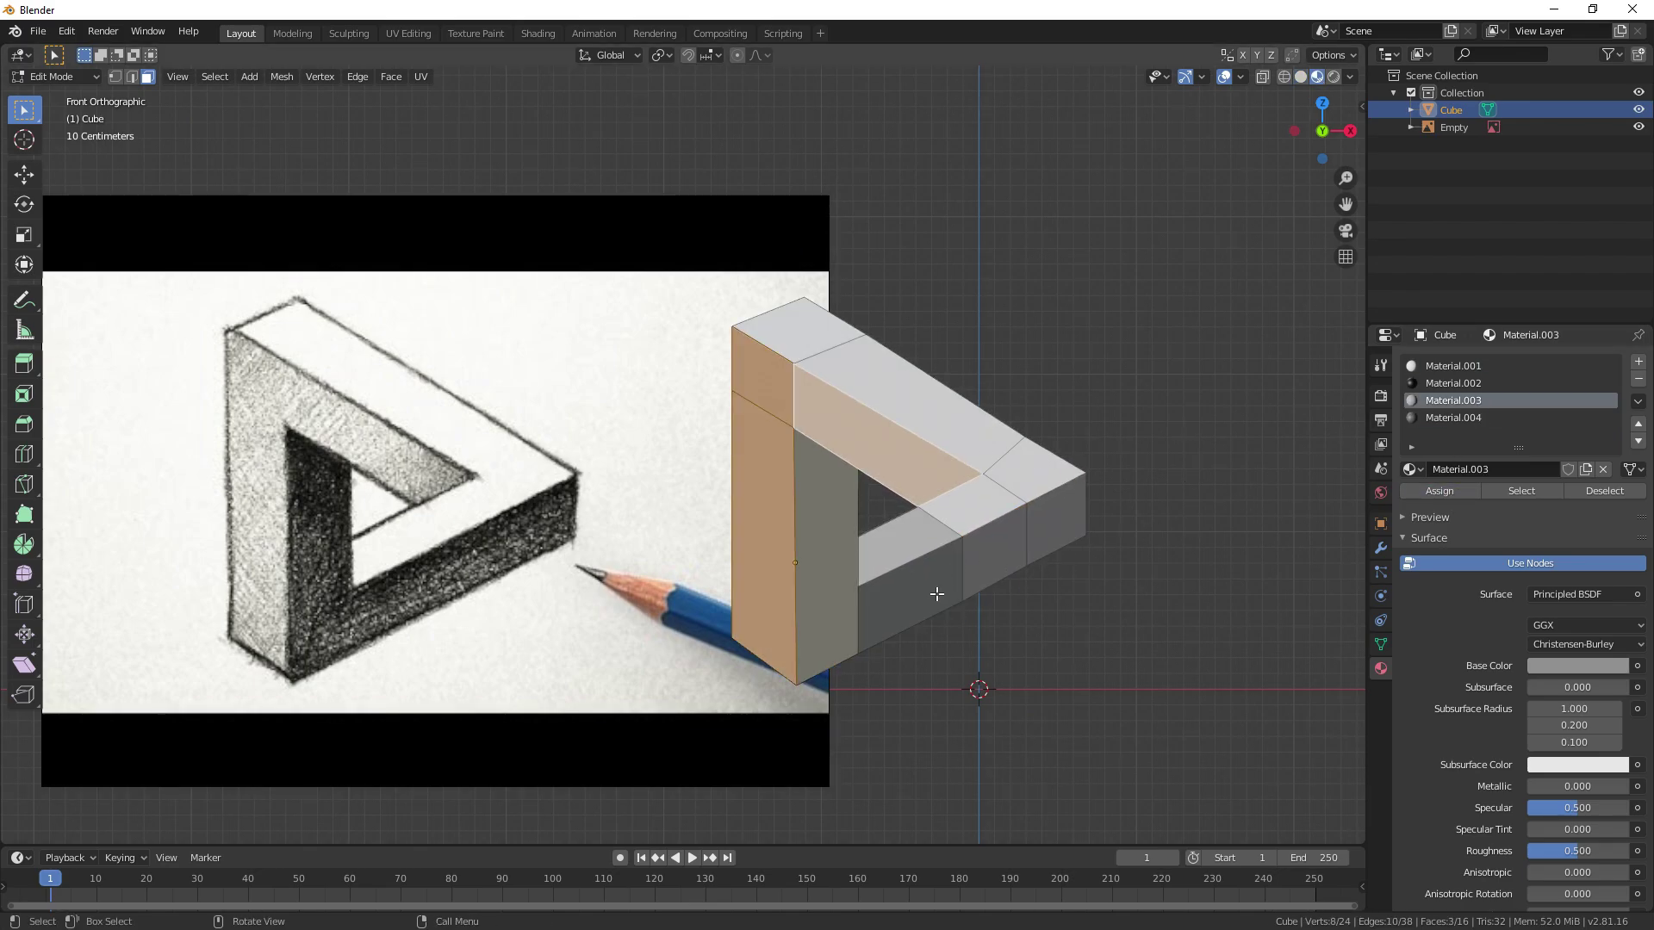
Step: Assign Material.001 to the five upward-facing faces of the top corner, upper bar and lower bar, and leave Edit Mode
{"action": "left_click", "coordinate": [905, 548]}
{"action": "left_click", "coordinate": [972, 508], "text": "shift"}
{"action": "left_click", "coordinate": [1046, 478], "text": "shift"}
{"action": "left_click", "coordinate": [973, 439], "text": "shift"}
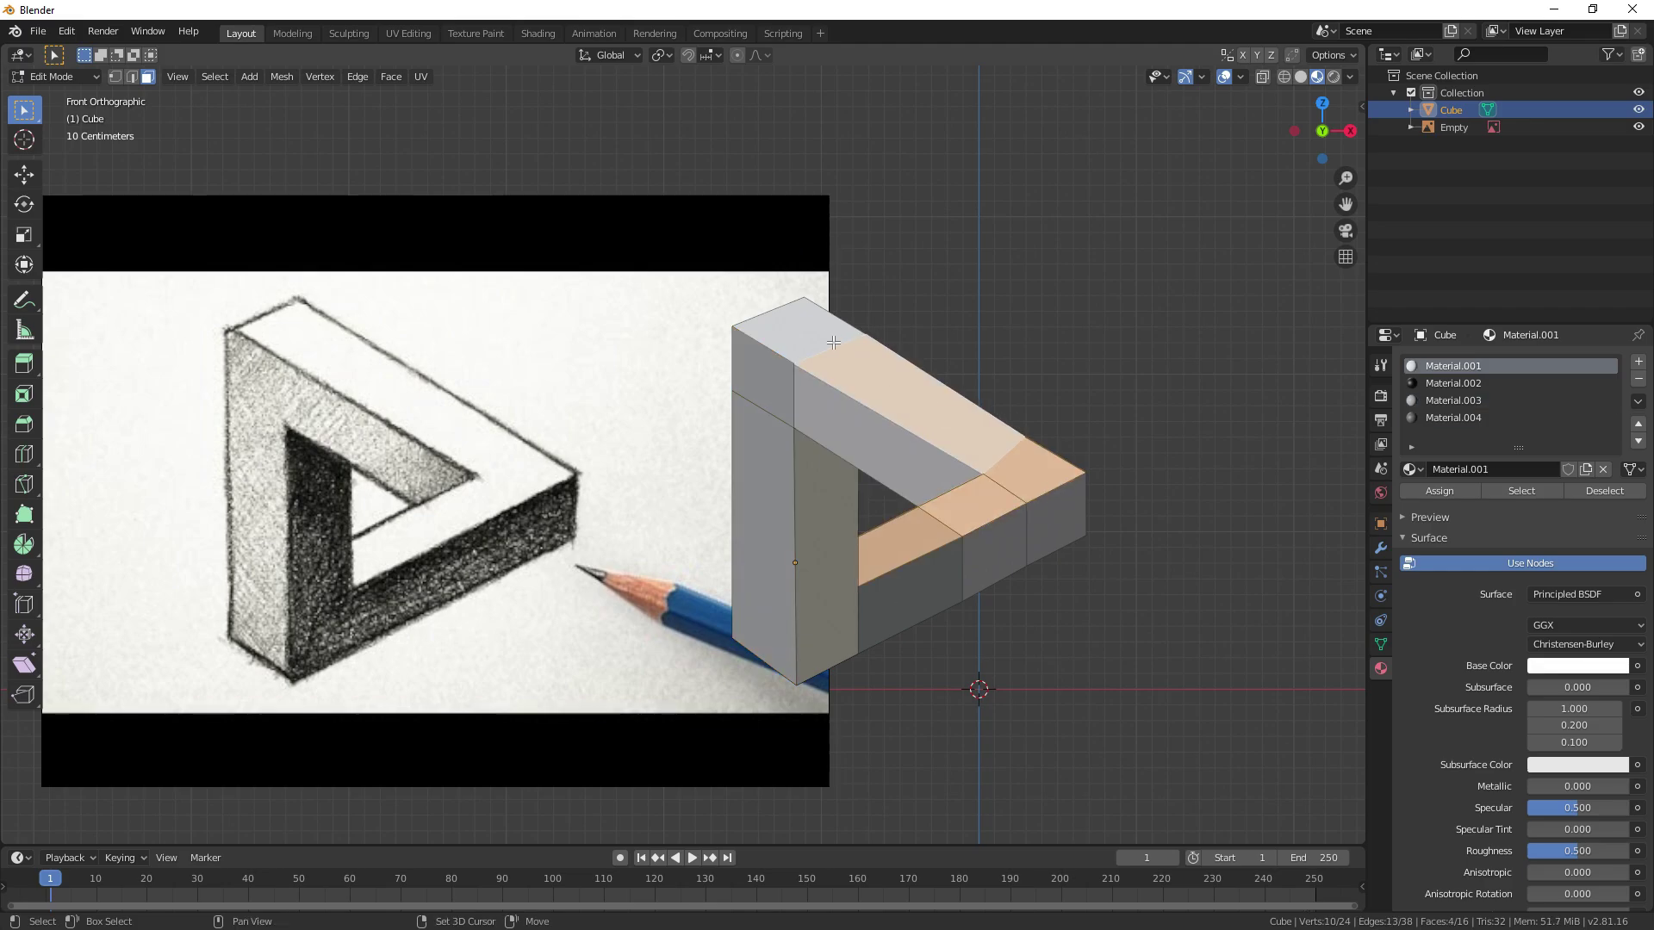
{"action": "left_click", "coordinate": [824, 336], "text": "shift"}
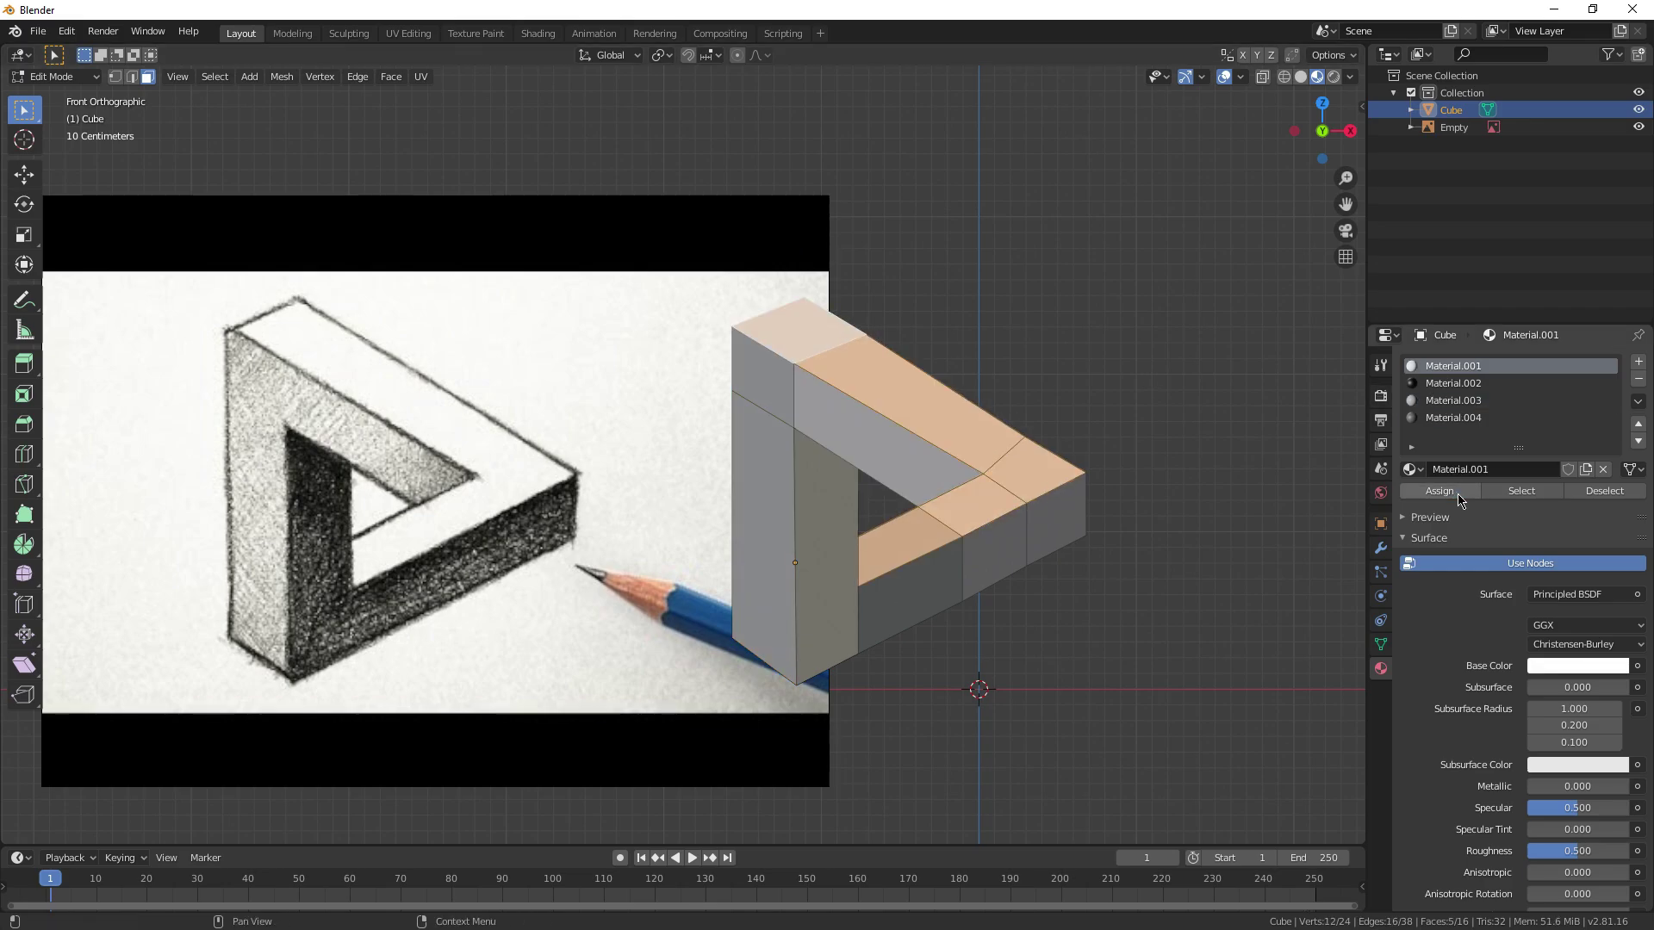
{"action": "key", "text": "Tab"}
{"action": "left_click", "coordinate": [1173, 543]}
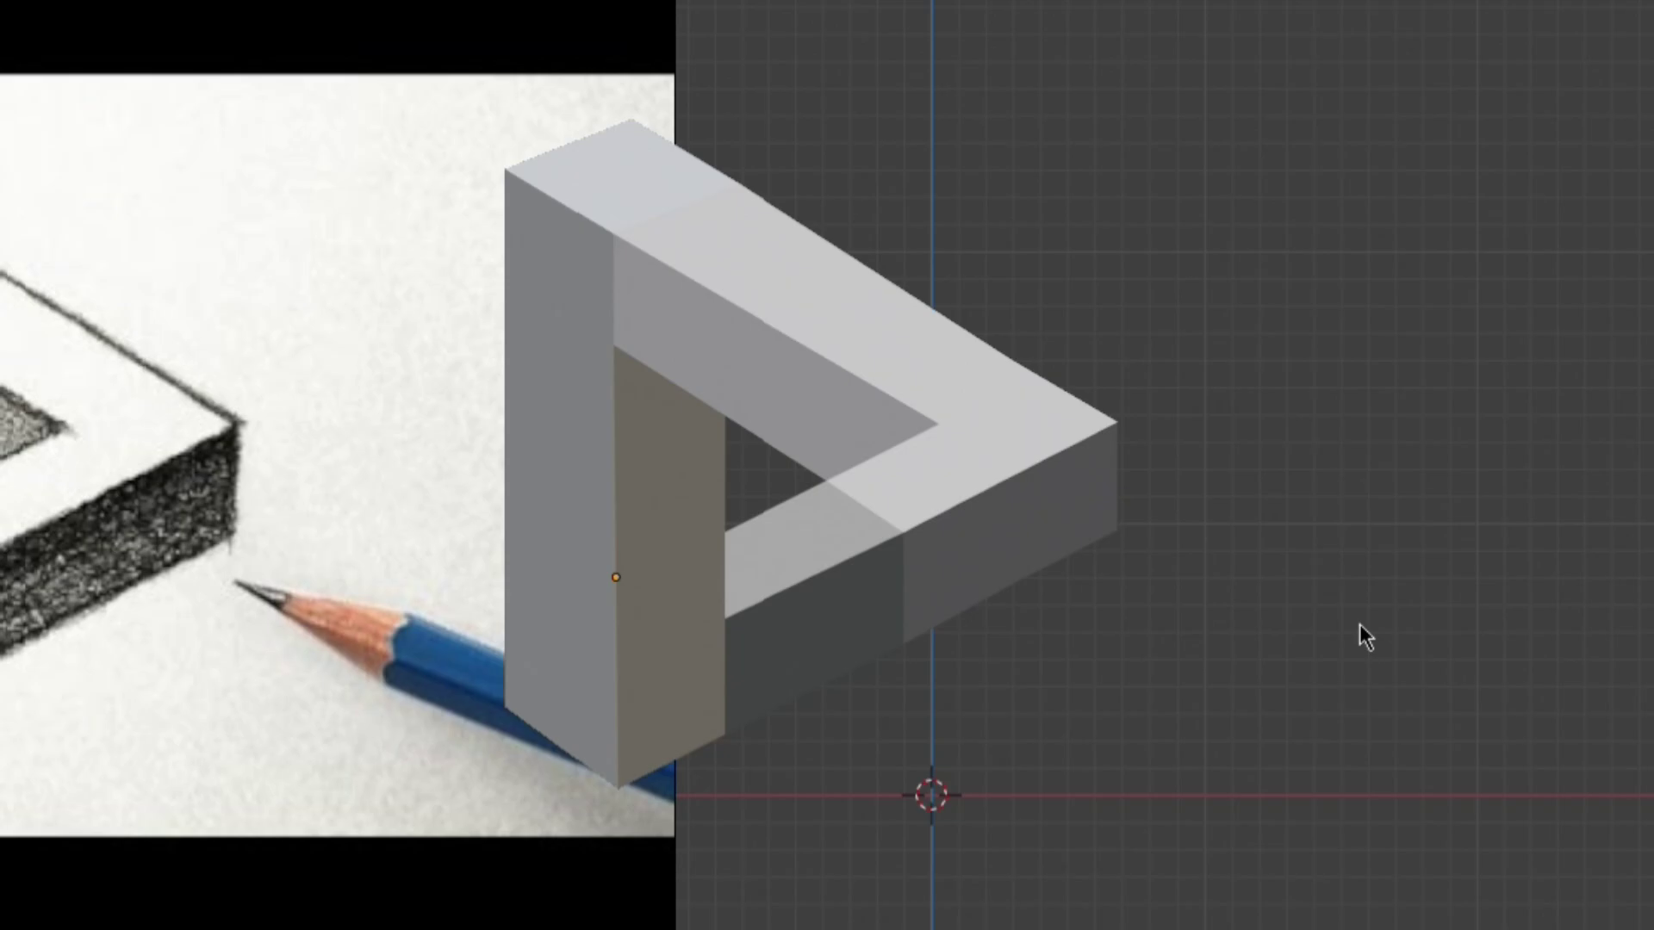
Step: Orbit to an angled view of the triangle and switch the viewport to rendered shading
{"action": "scroll", "coordinate": [723, 618], "scroll_direction": "up", "scroll_amount": 1}
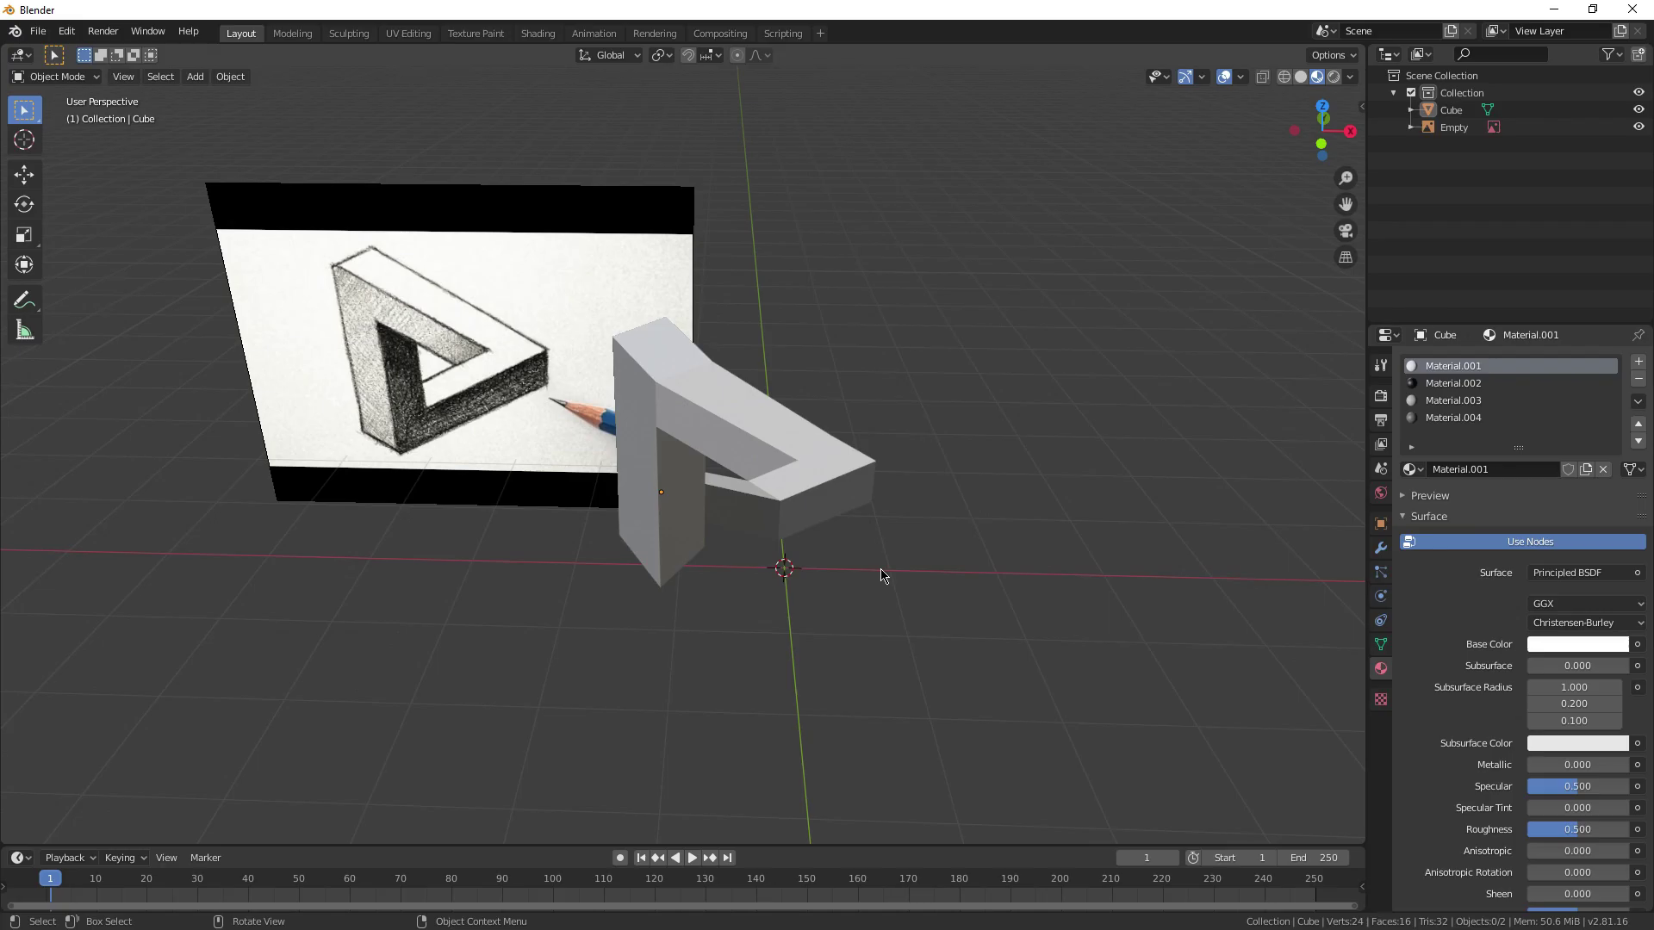
{"action": "scroll", "coordinate": [882, 572], "scroll_direction": "up", "scroll_amount": 1}
{"action": "middle_click_drag", "start_coordinate": [882, 572], "coordinate": [868, 522]}
{"action": "key", "text": "z"}
{"action": "middle_click_drag", "start_coordinate": [1089, 465], "coordinate": [1072, 447], "text": "shift"}
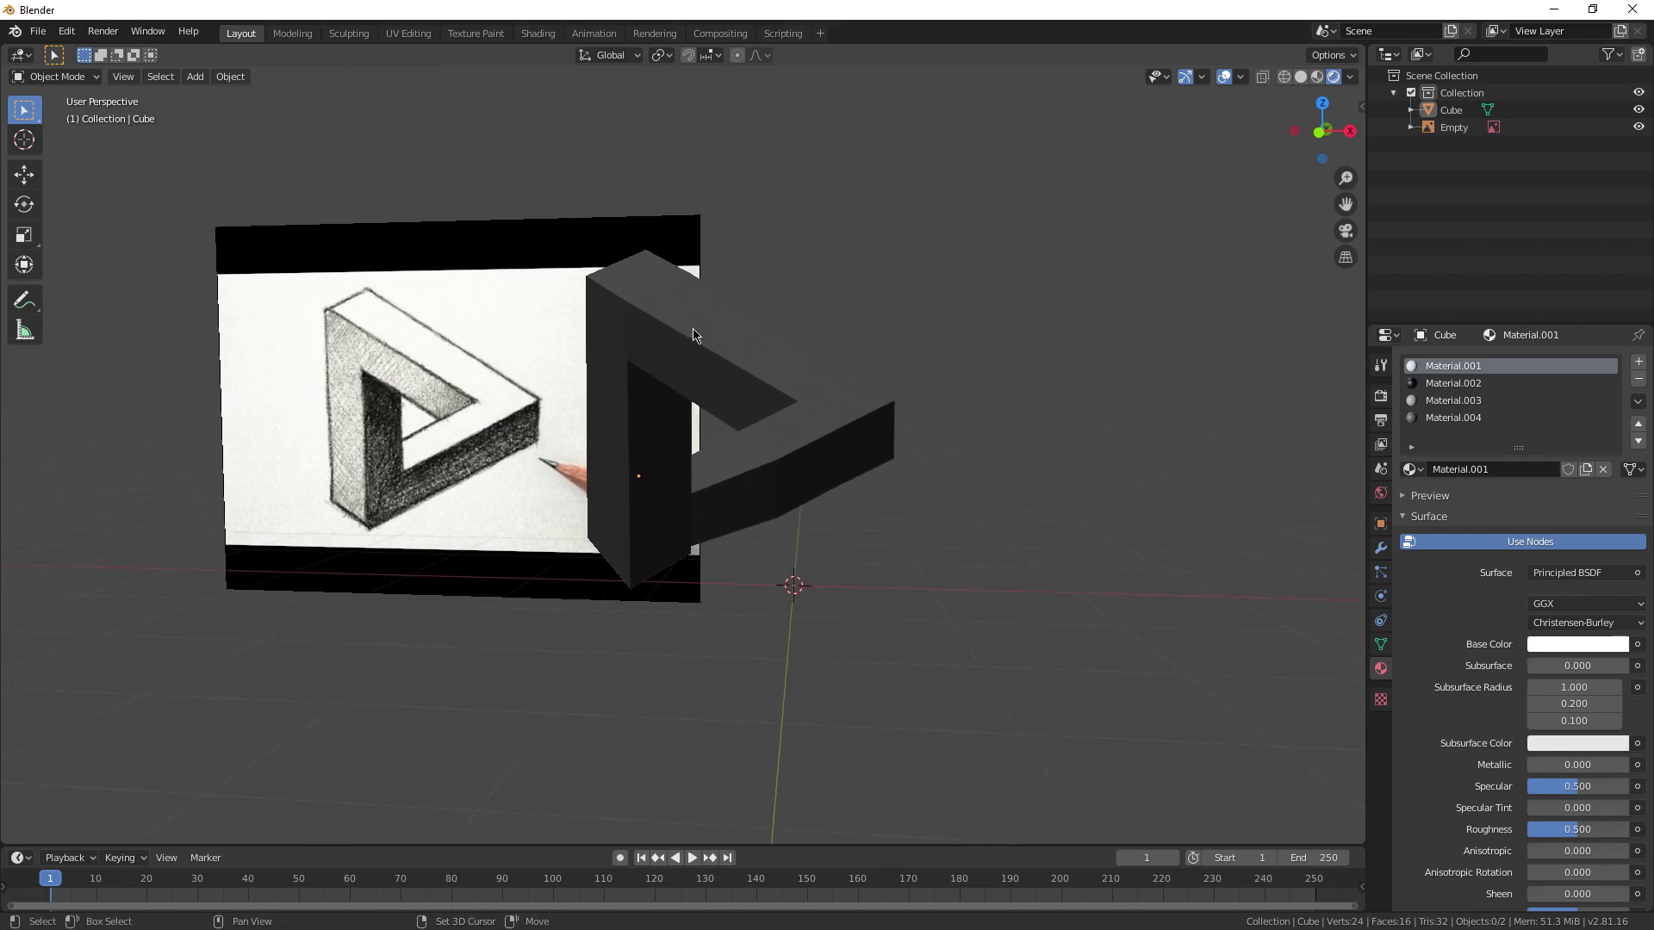
Step: Add a sun light and set its strength to 10 and its angle to 180°
{"action": "key", "text": "shift+a"}
{"action": "mouse_move", "coordinate": [649, 531]}
{"action": "left_click", "coordinate": [759, 541]}
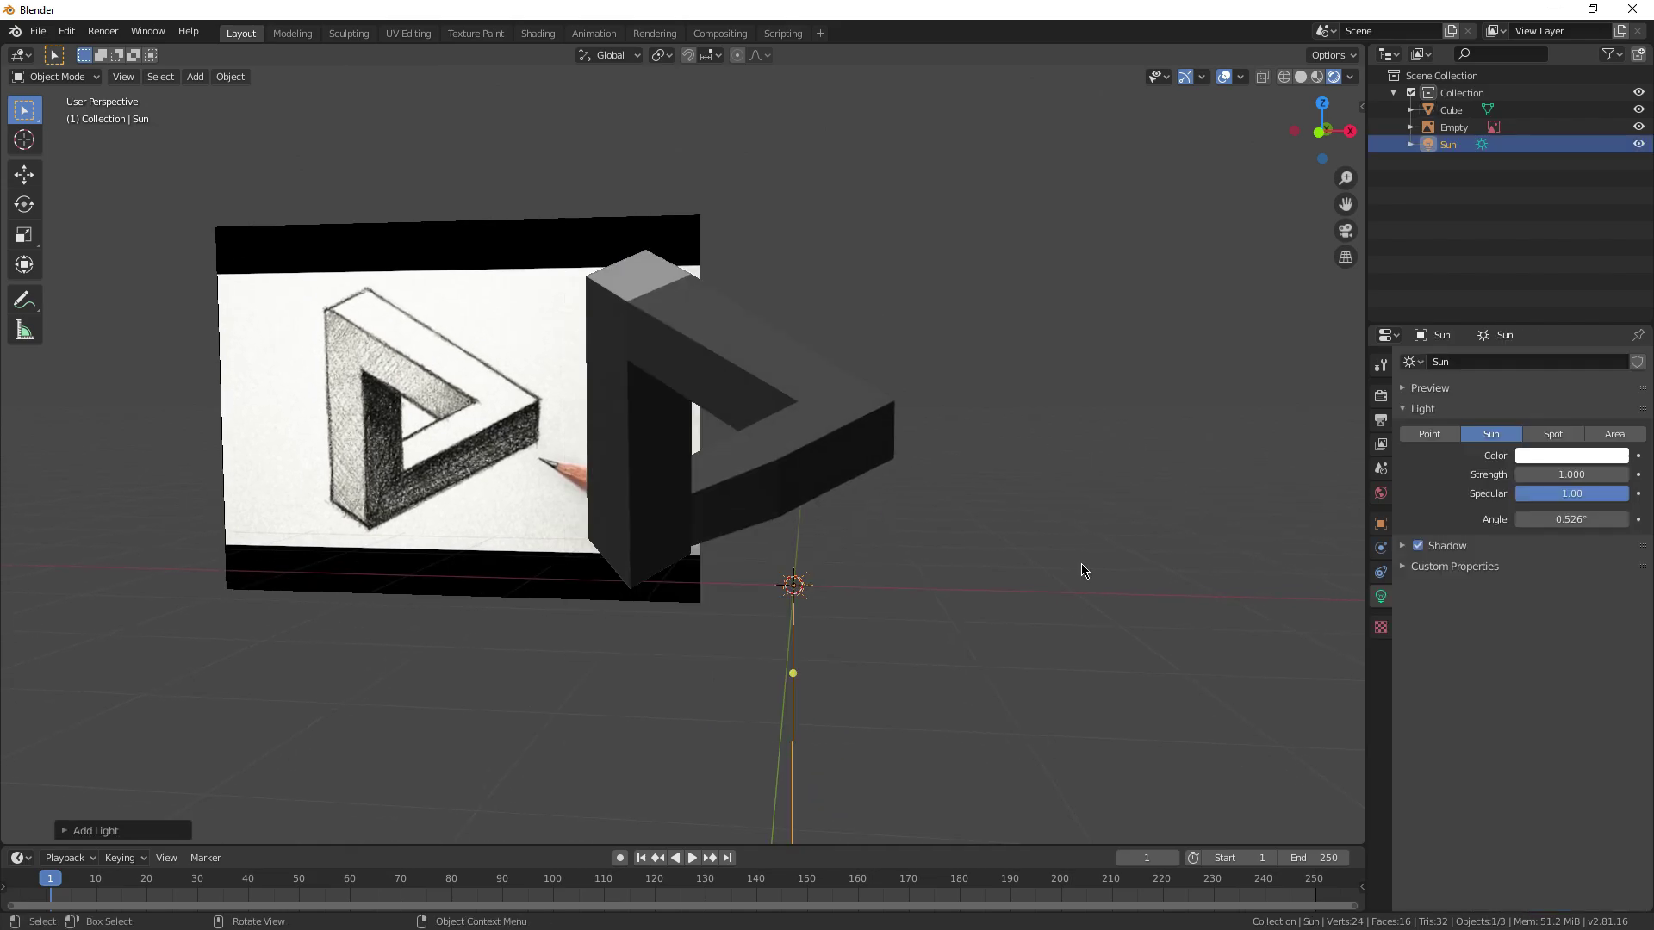
{"action": "left_click_drag", "start_coordinate": [1571, 474], "coordinate": [1628, 475]}
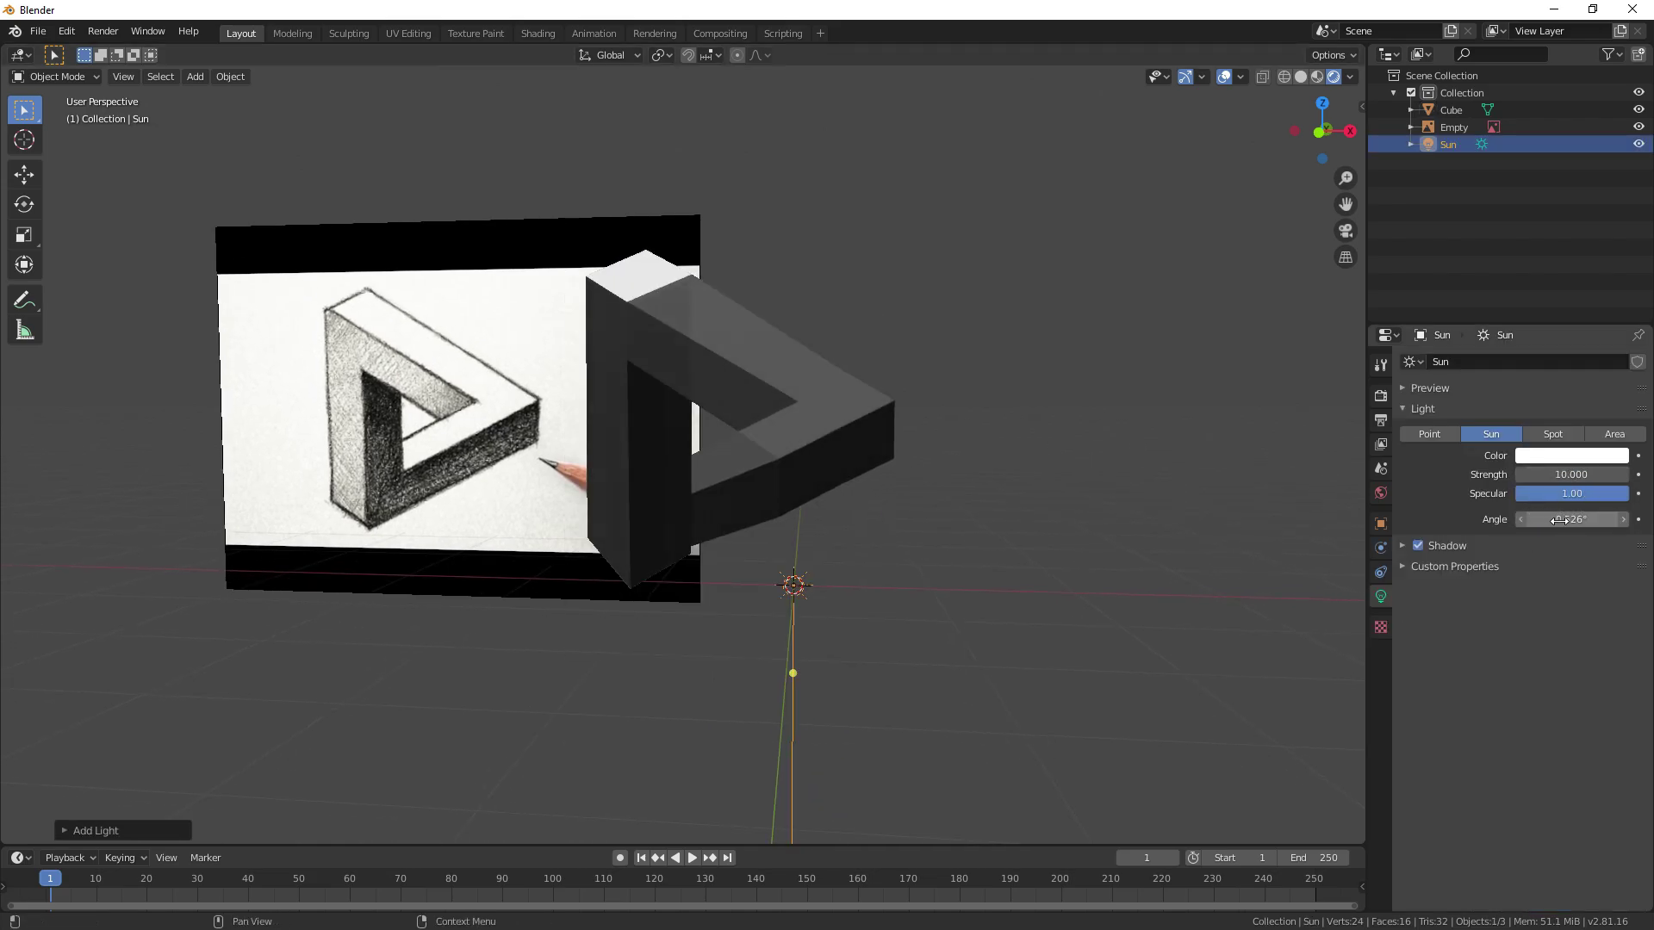
{"action": "left_click_drag", "start_coordinate": [1562, 521], "coordinate": [1628, 521]}
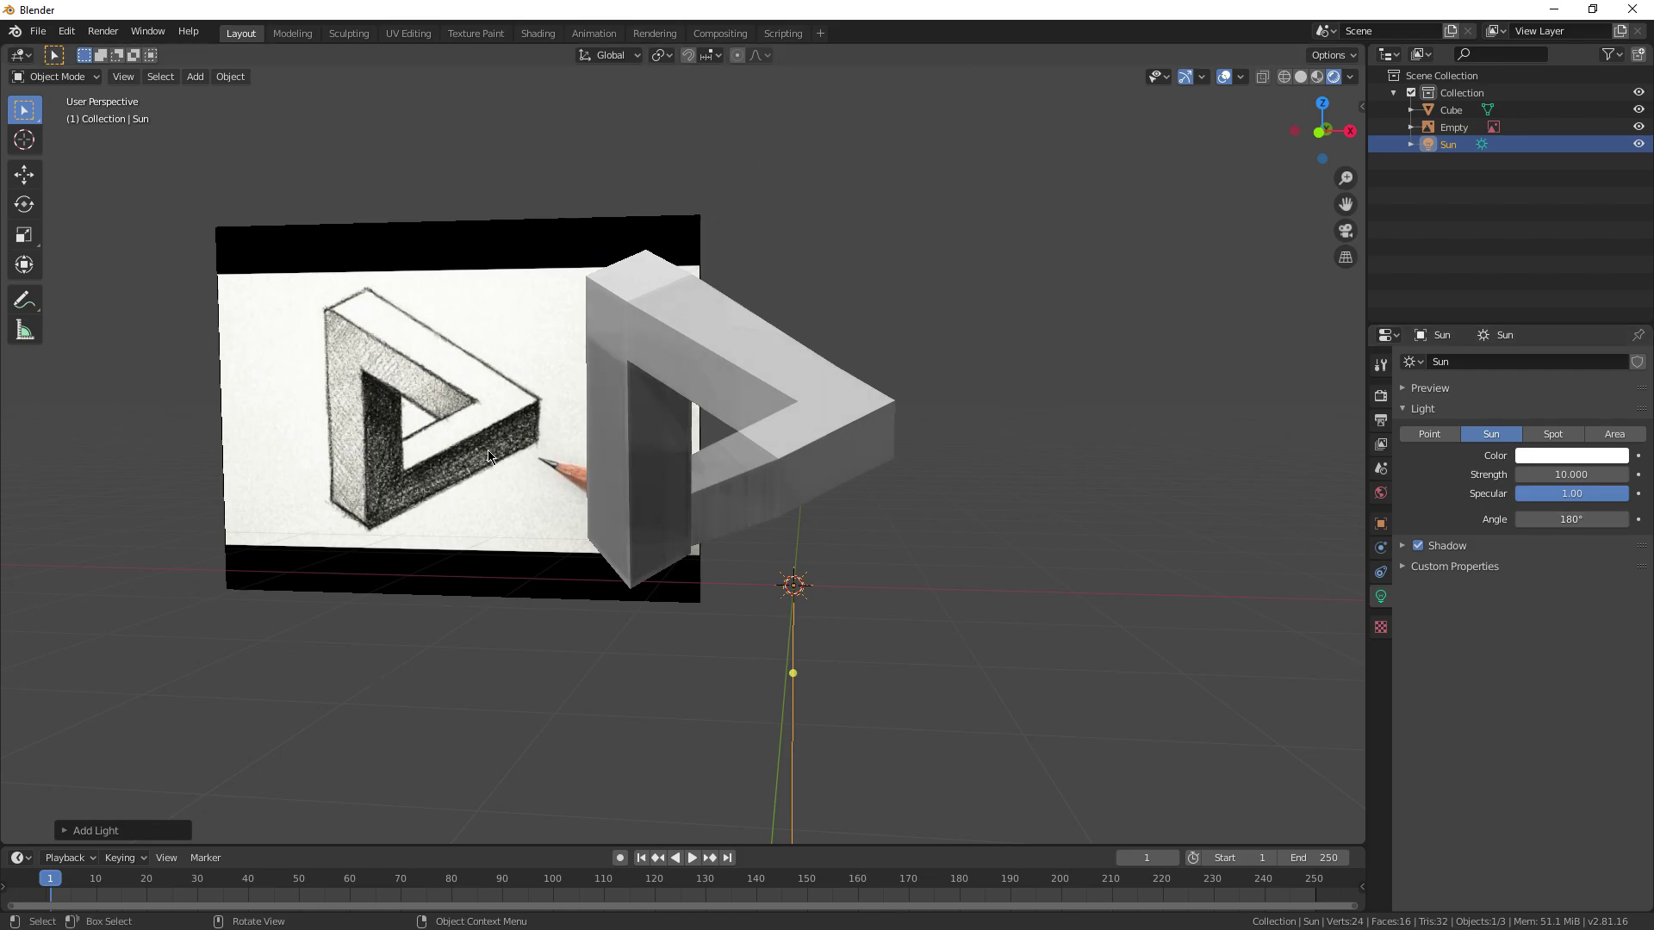
Step: Inspect the shaded faces of the triangle up close in front view and from other angles
{"action": "key", "text": "KP_1"}
{"action": "left_click", "coordinate": [1045, 479]}
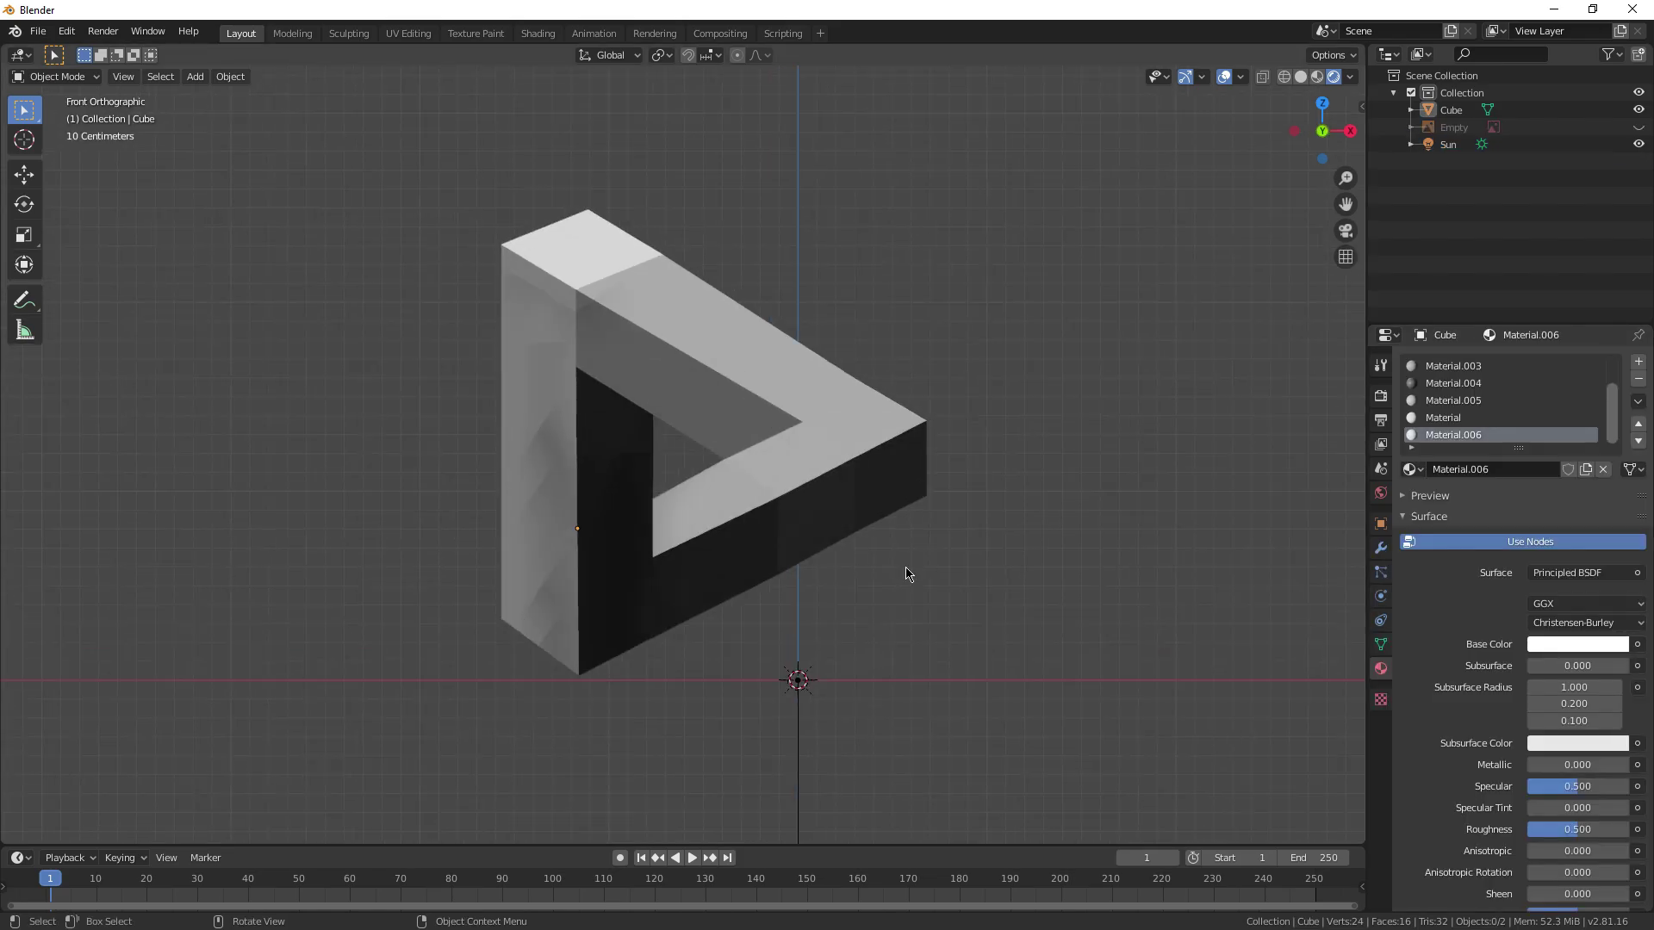
{"action": "scroll", "coordinate": [900, 577], "scroll_direction": "up", "scroll_amount": 3}
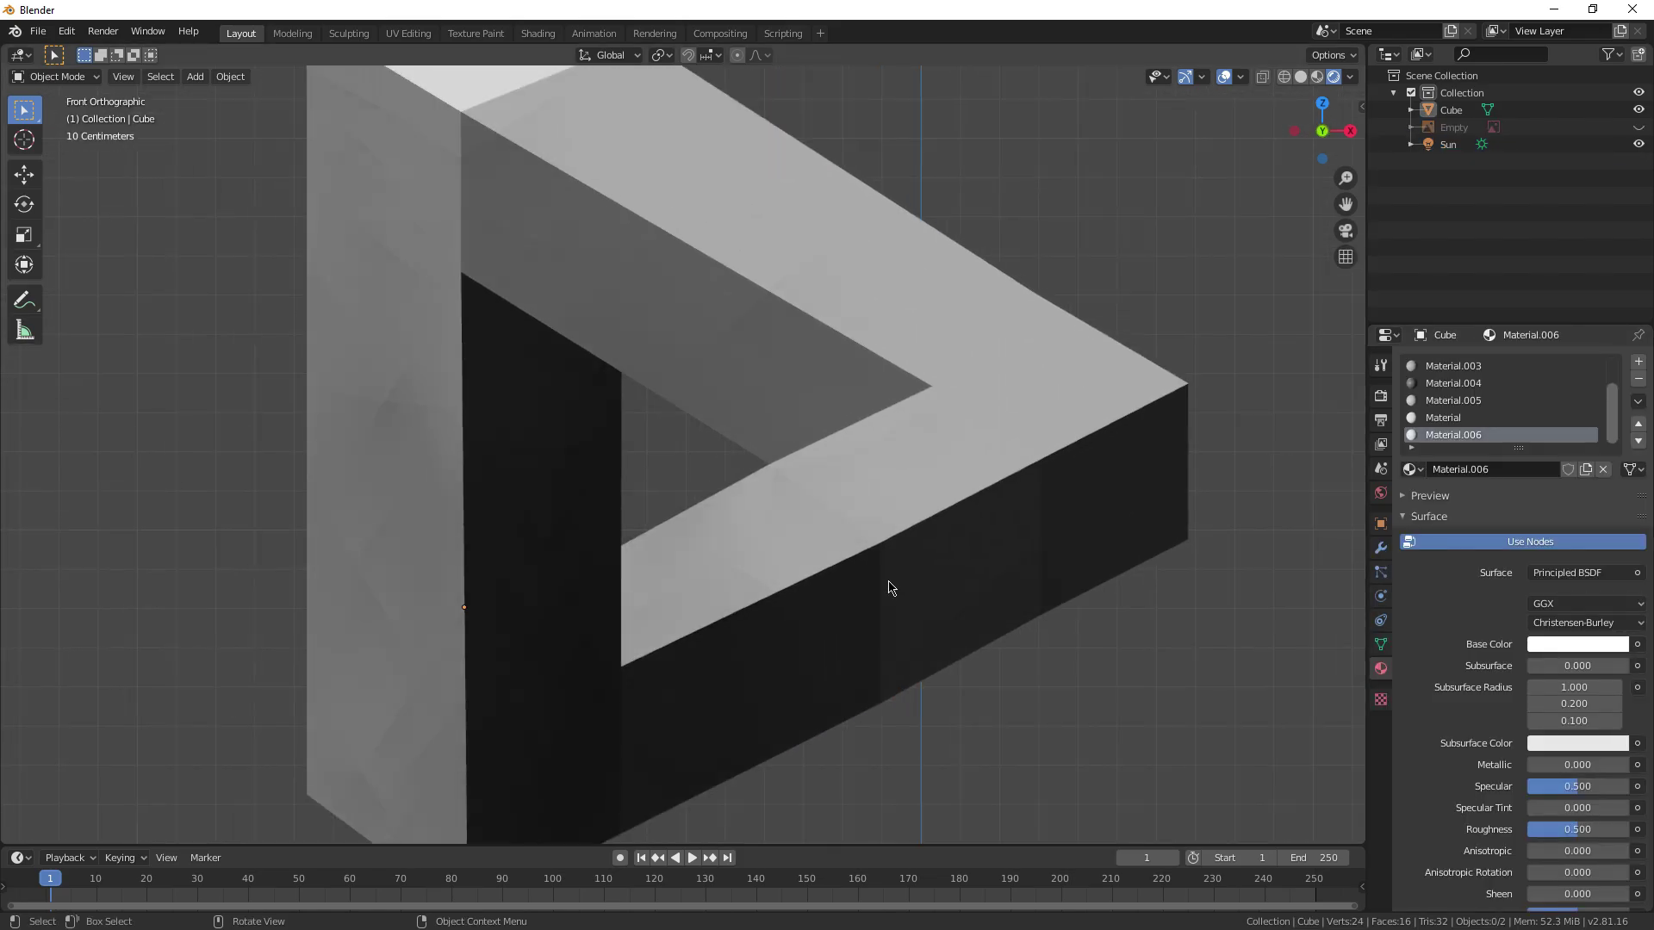
{"action": "middle_click_drag", "start_coordinate": [454, 531], "coordinate": [1054, 489]}
{"action": "scroll", "coordinate": [982, 508], "scroll_direction": "down", "scroll_amount": 3}
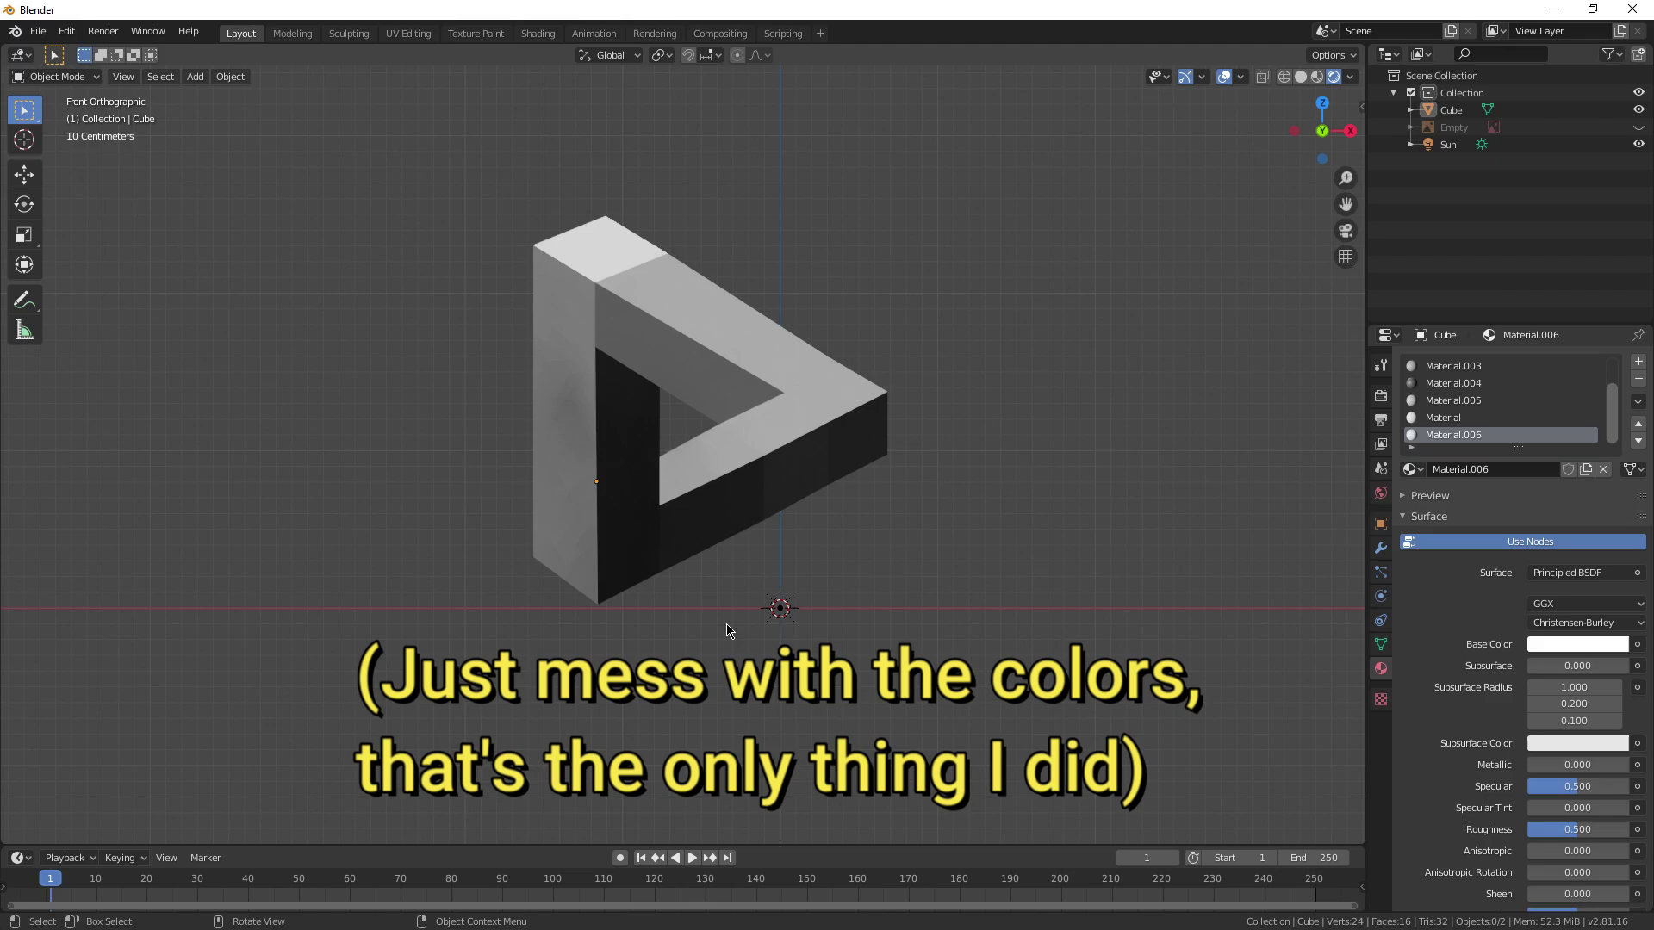
Step: Add a camera to the scene and look at the triangle through it
{"action": "key", "text": "shift+a"}
{"action": "left_click", "coordinate": [888, 517]}
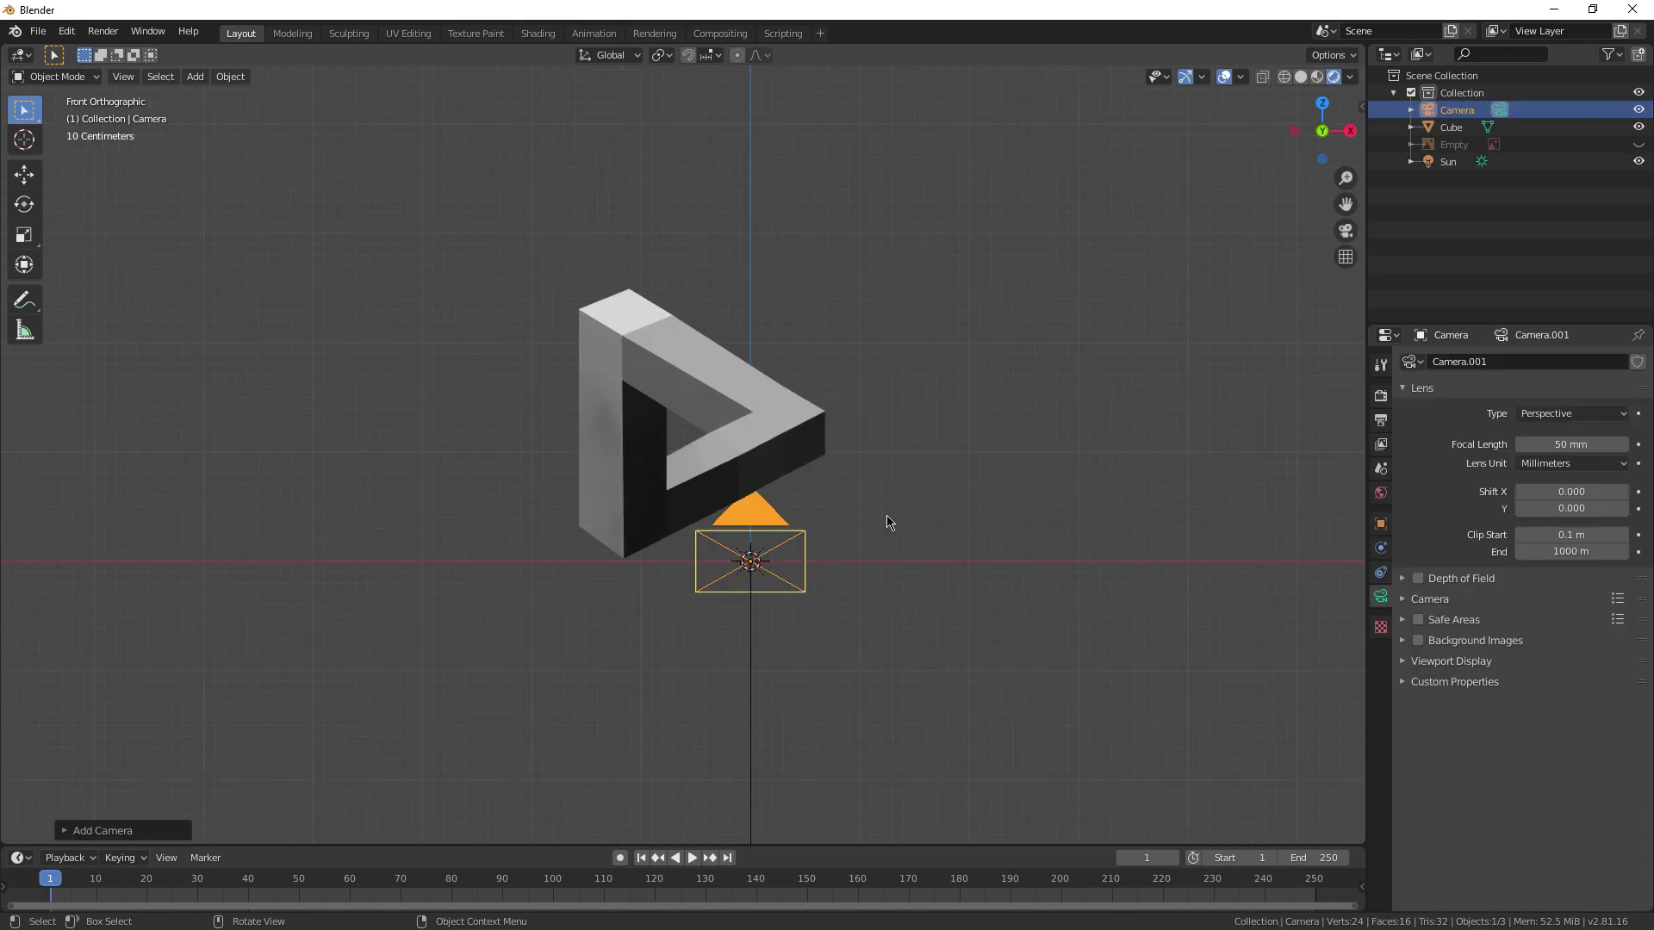
{"action": "key", "text": "ctrl+KP_0"}
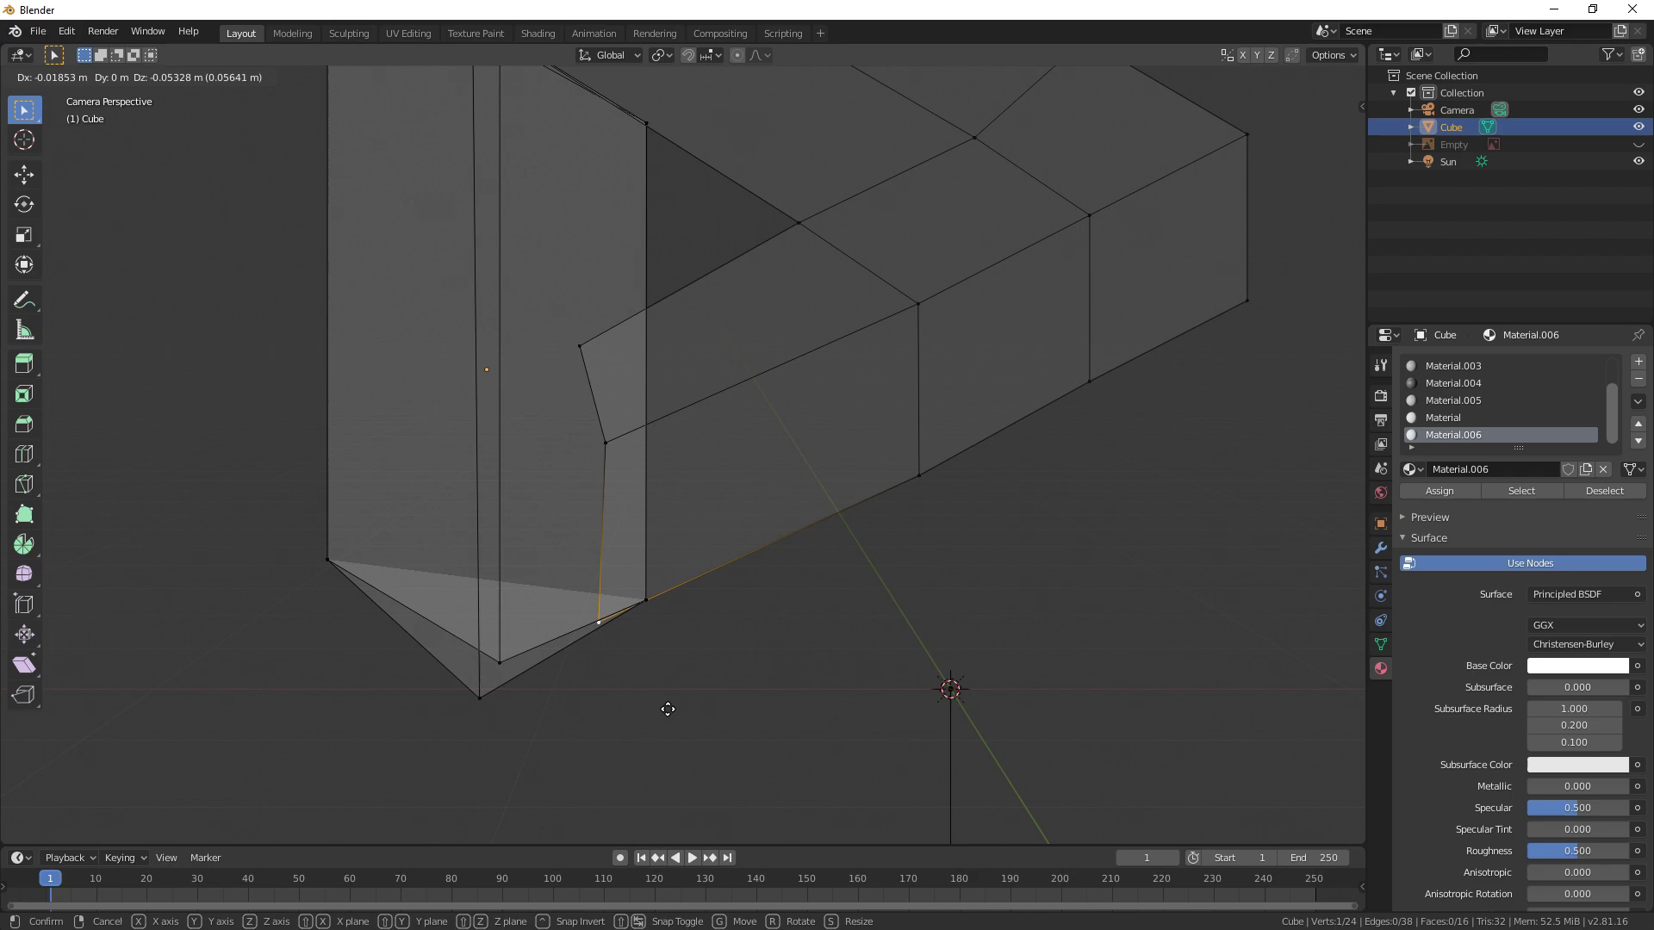
Step: In camera view, move the lower bar's bottom end vertex about -0.019 m in X and -0.053 m in Z, and leave wireframe shading
{"action": "left_click", "coordinate": [668, 709]}
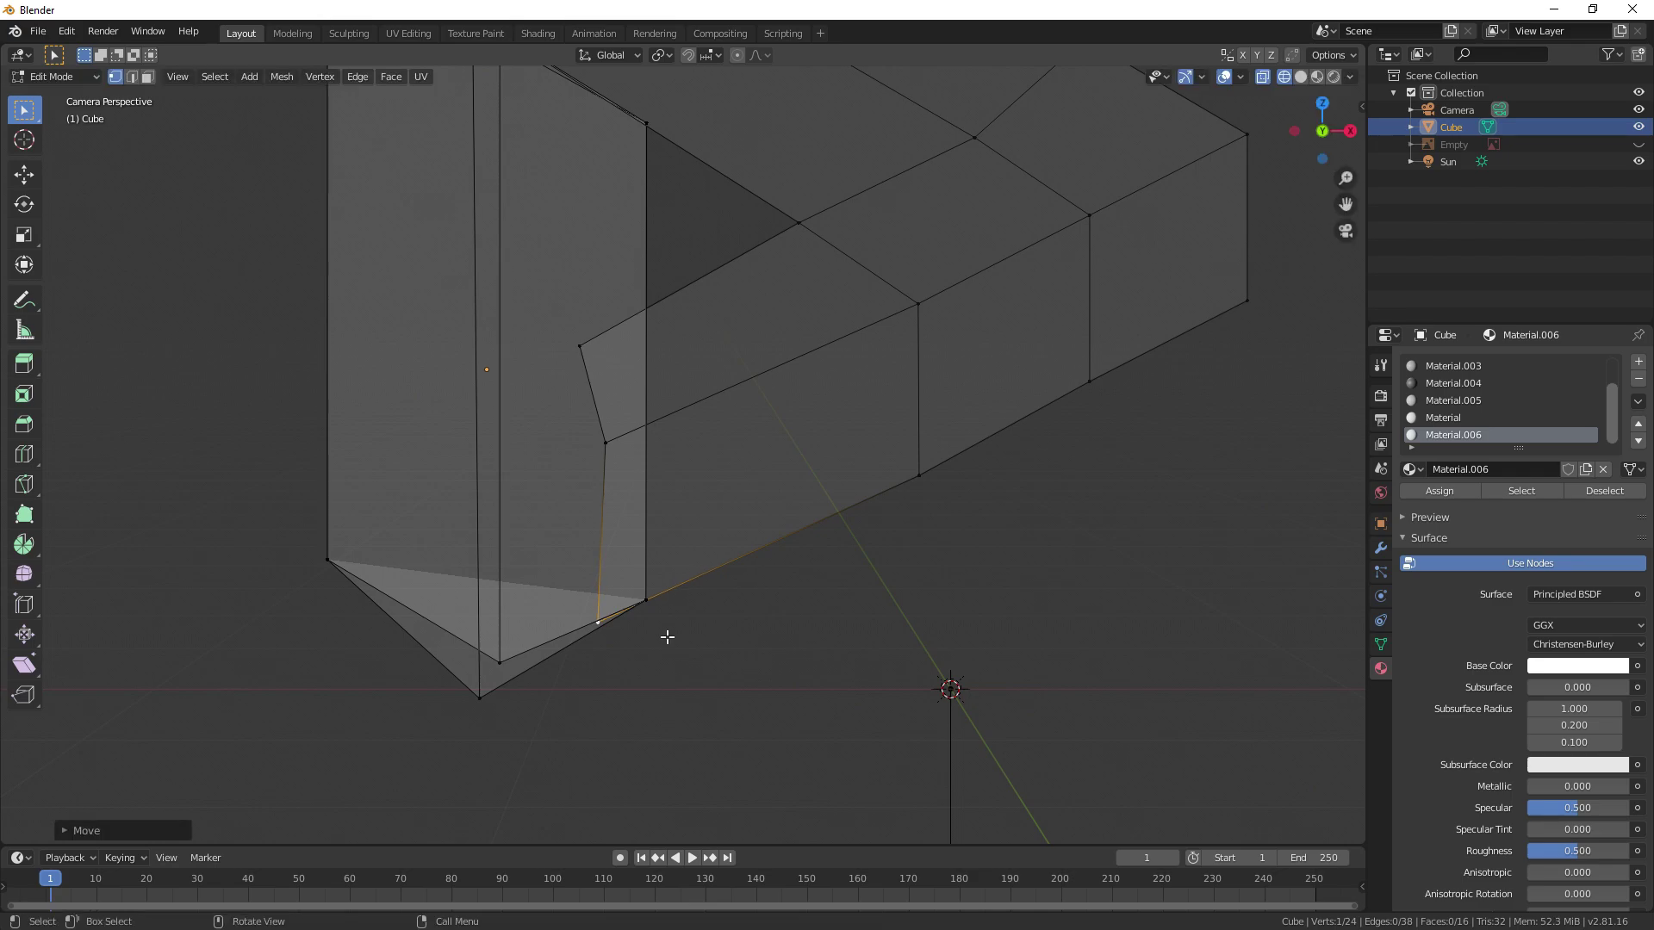
{"action": "left_click", "coordinate": [564, 351], "text": "shift"}
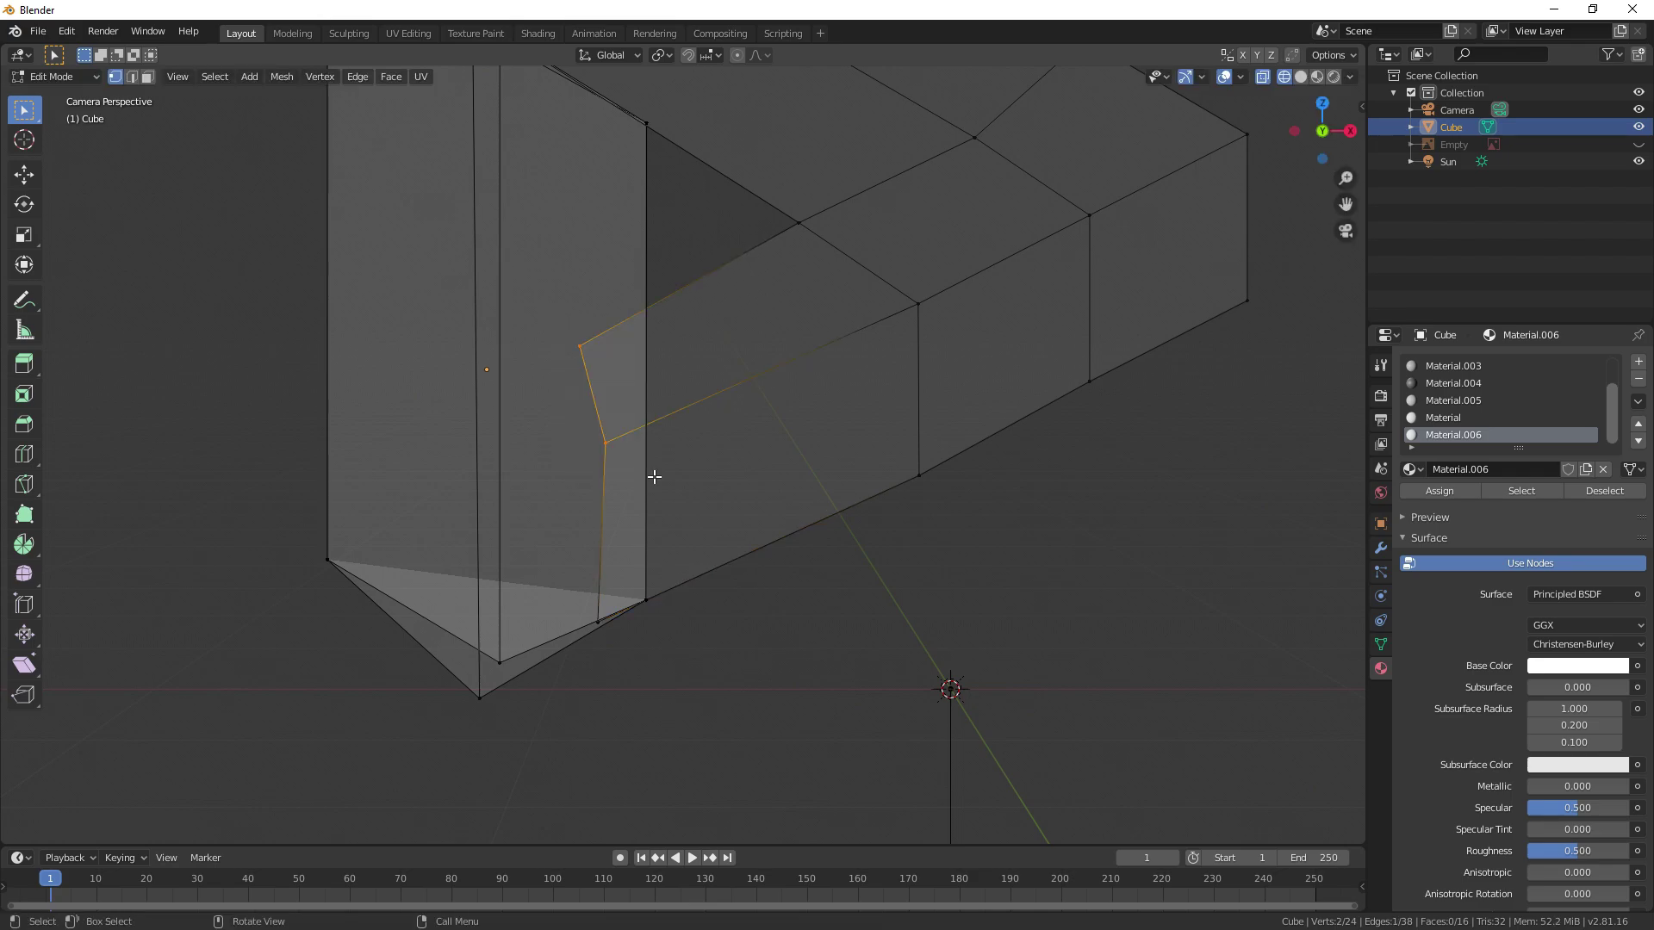
{"action": "left_click", "coordinate": [1334, 79]}
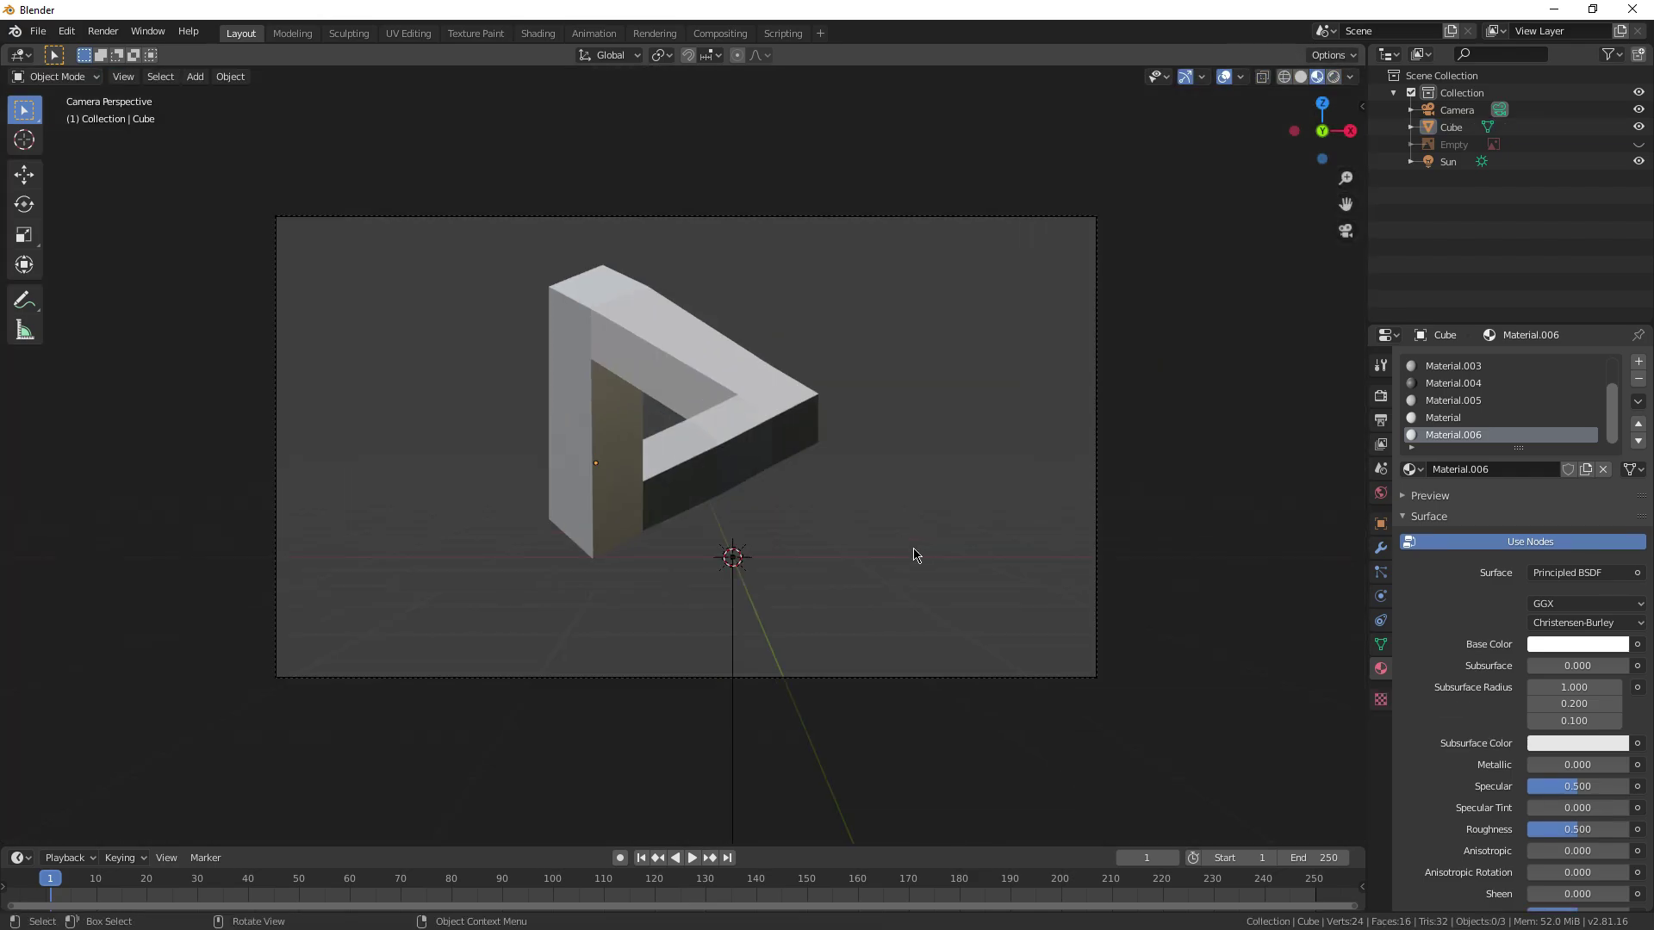
Step: Examine the triangle's alignment and overlapping edges up close and at full frame in camera view
{"action": "scroll", "coordinate": [905, 555], "scroll_direction": "up", "scroll_amount": 3}
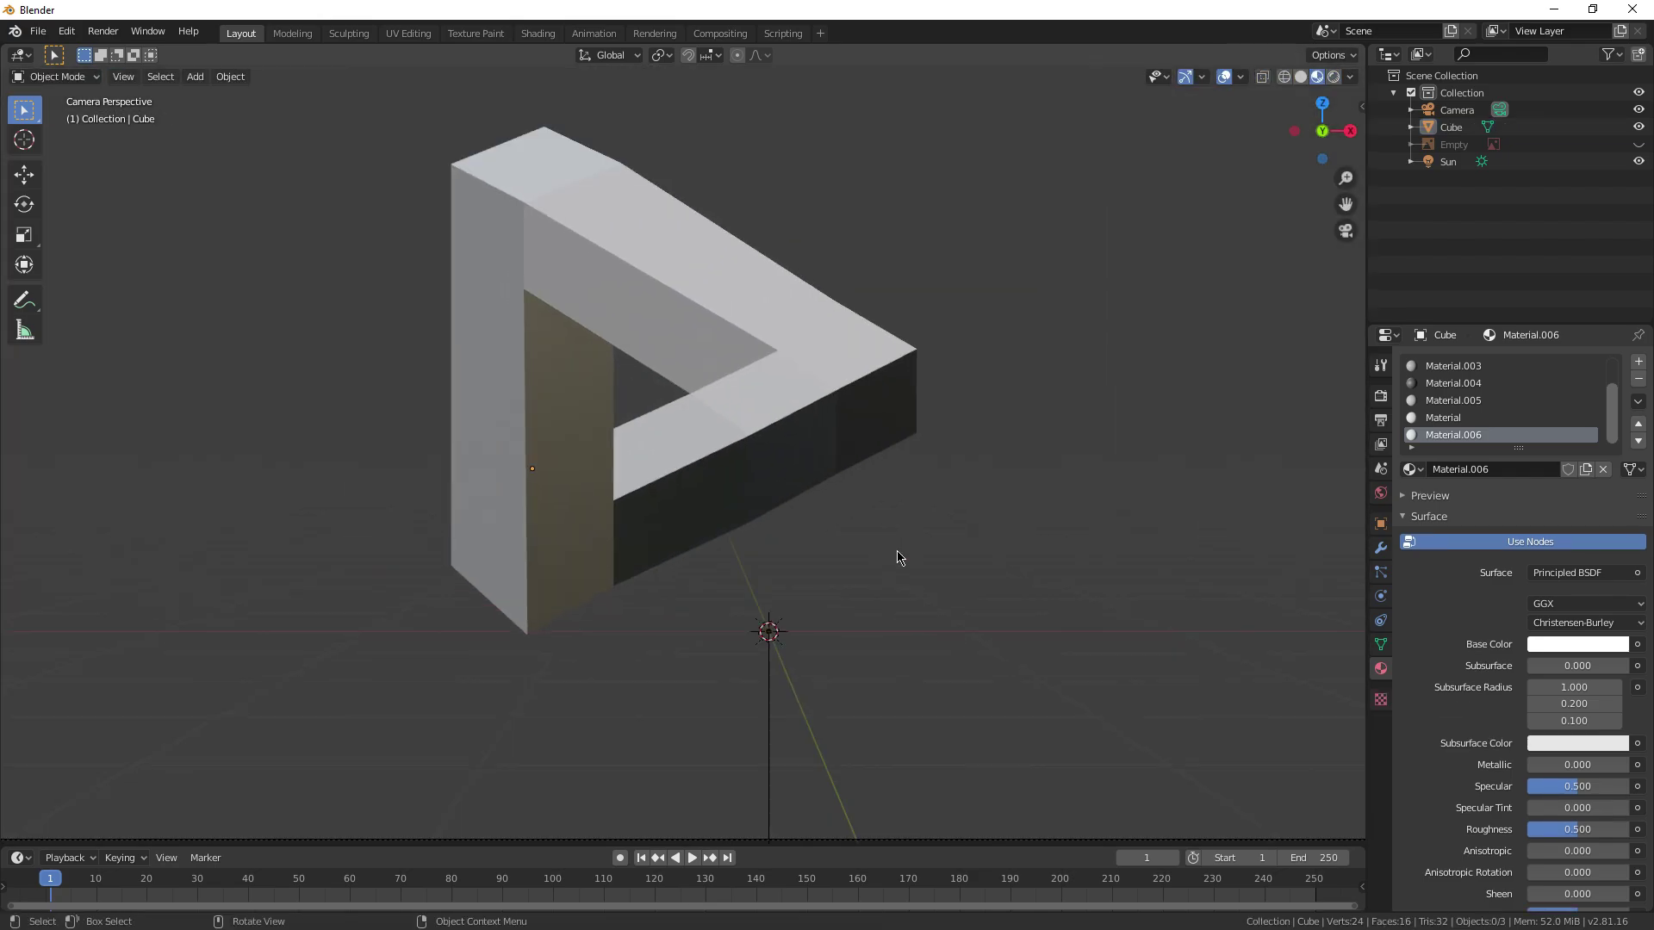
{"action": "middle_click_drag", "start_coordinate": [816, 572], "coordinate": [822, 530], "text": "shift"}
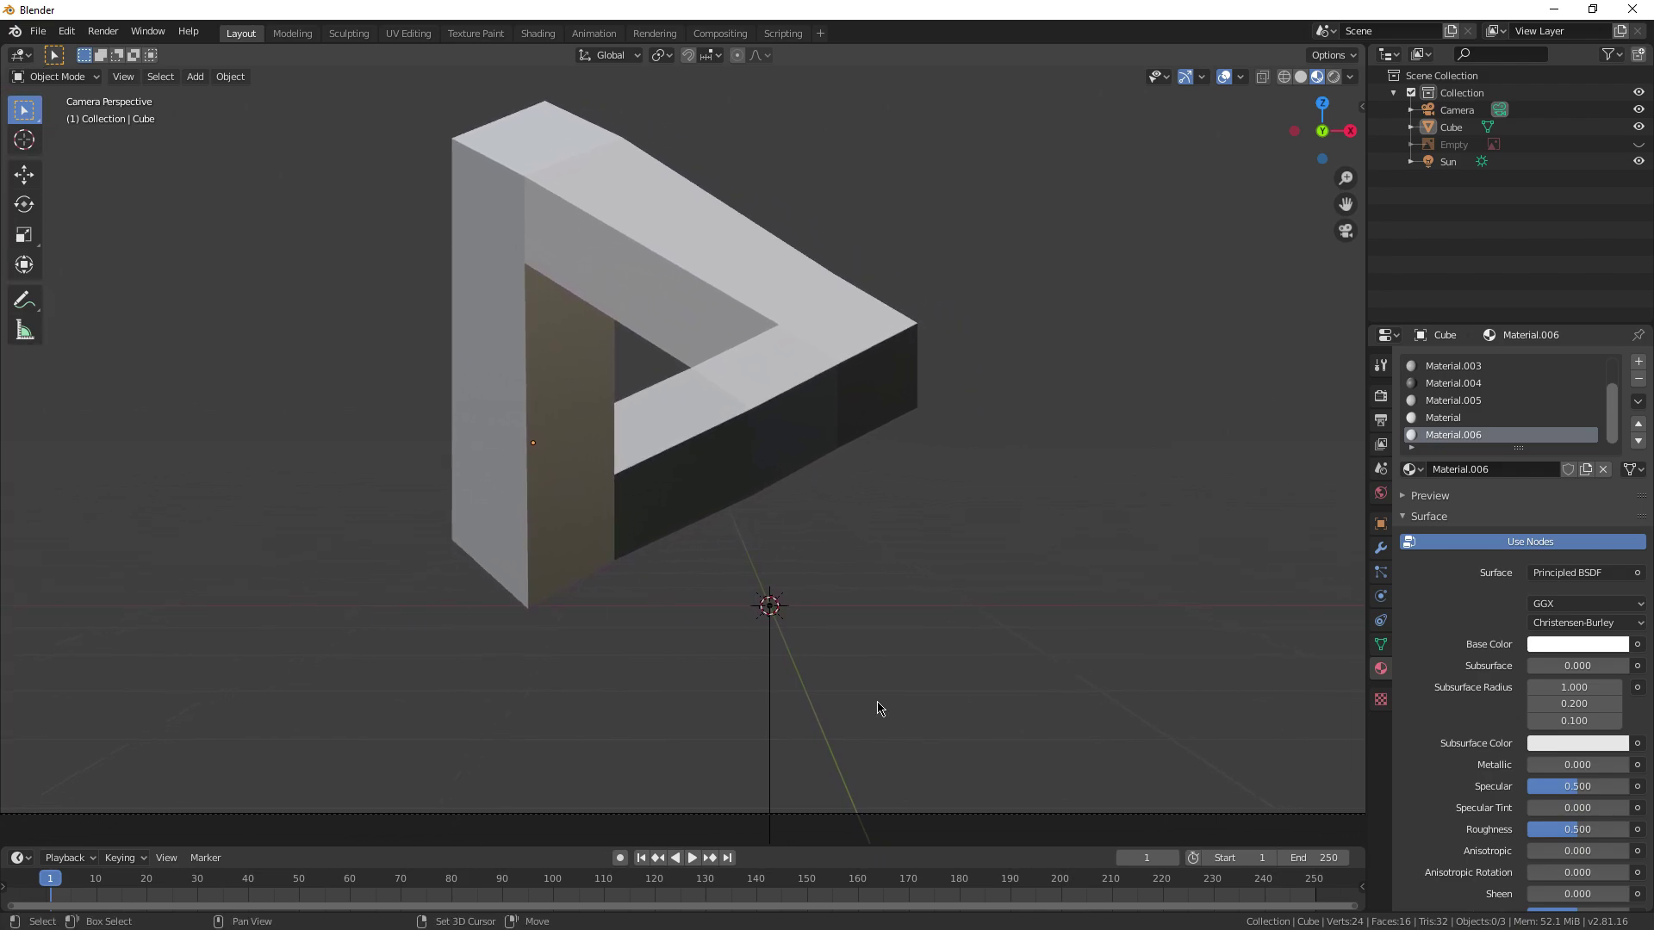
{"action": "scroll", "coordinate": [727, 572], "scroll_direction": "down", "scroll_amount": 5}
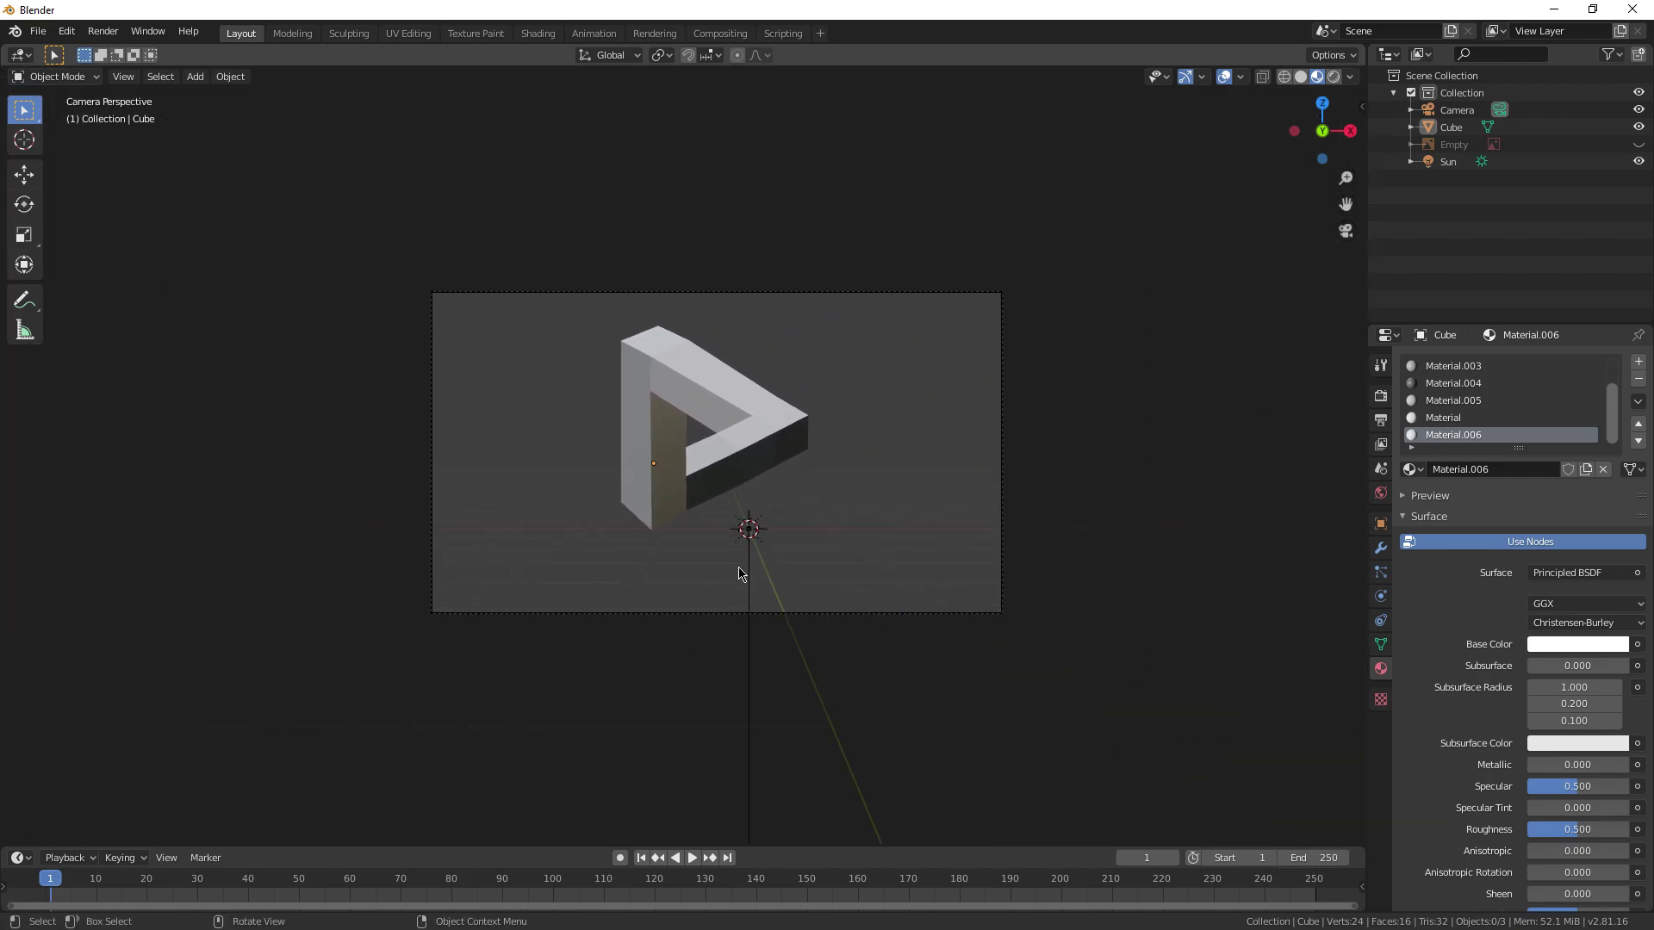
{"action": "scroll", "coordinate": [960, 361], "scroll_direction": "up", "scroll_amount": 5}
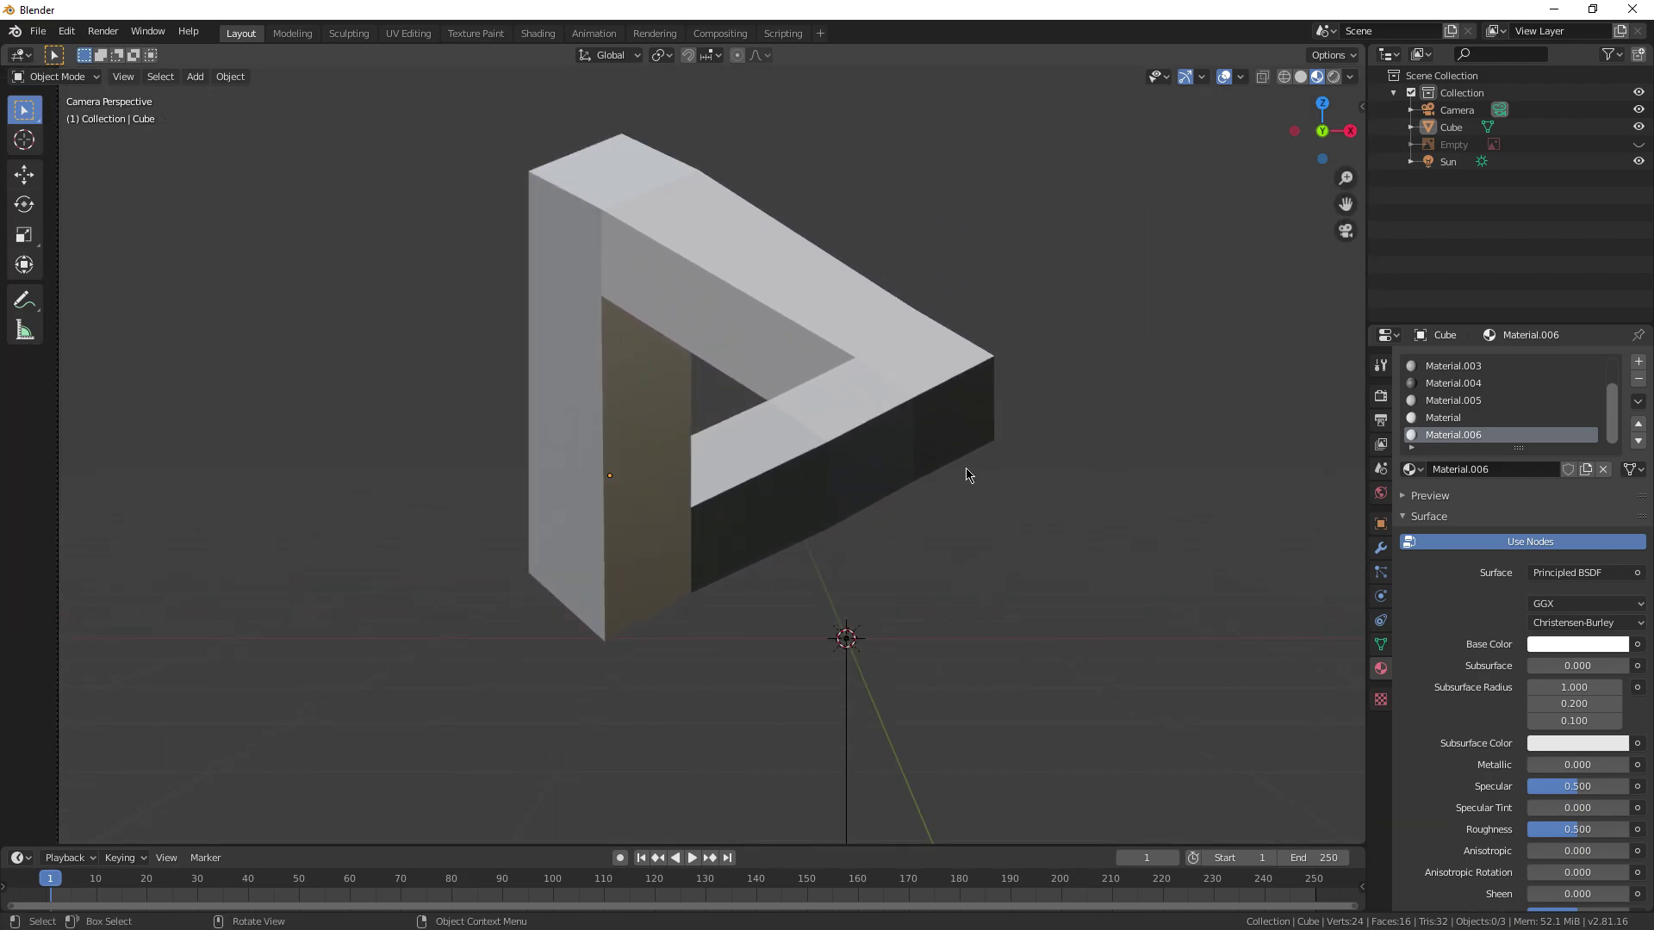
{"action": "middle_click_drag", "start_coordinate": [900, 536], "coordinate": [861, 559], "text": "shift"}
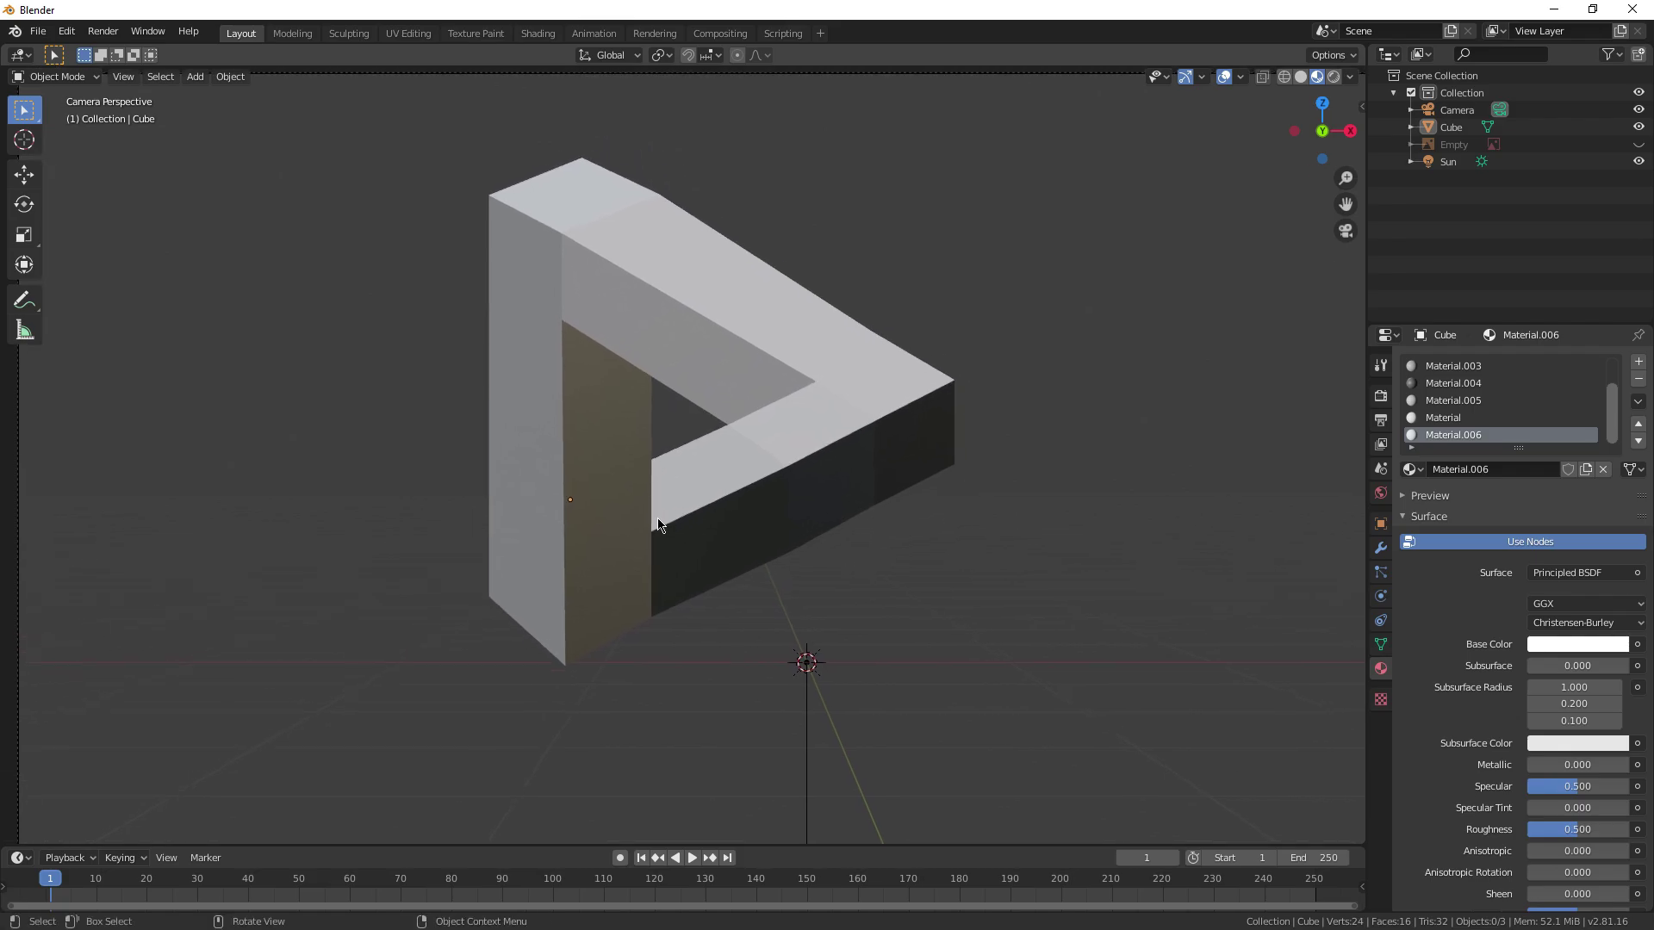
{"action": "scroll", "coordinate": [775, 546], "scroll_direction": "down", "scroll_amount": 3}
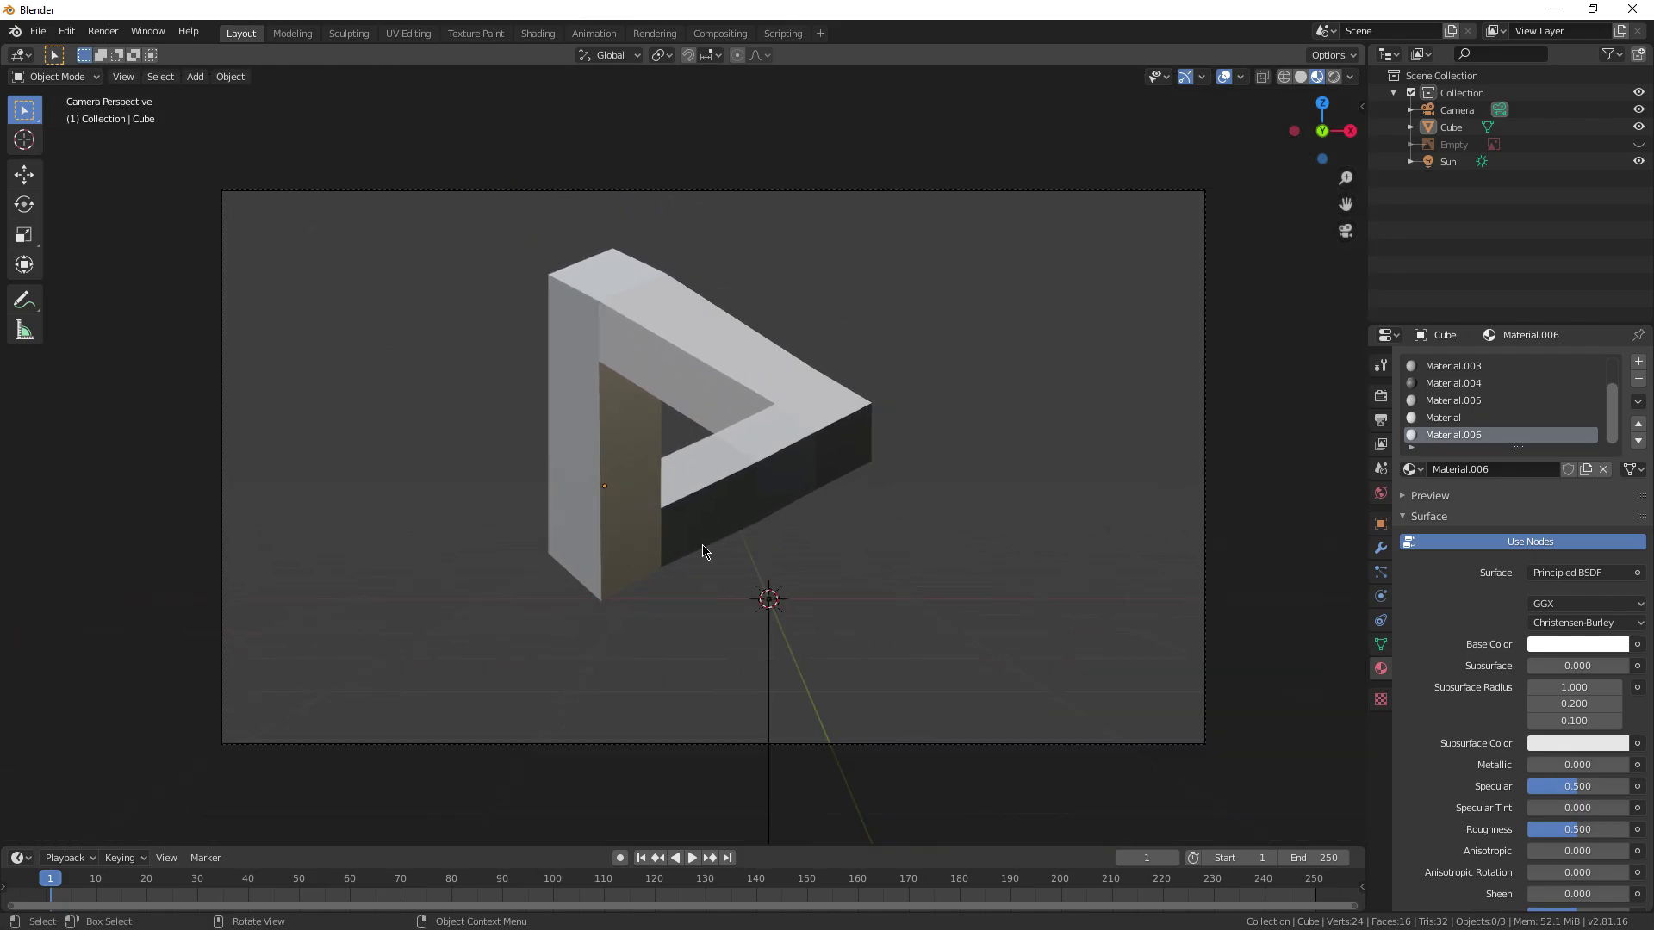
{"action": "scroll", "coordinate": [891, 675], "scroll_direction": "up", "scroll_amount": 3}
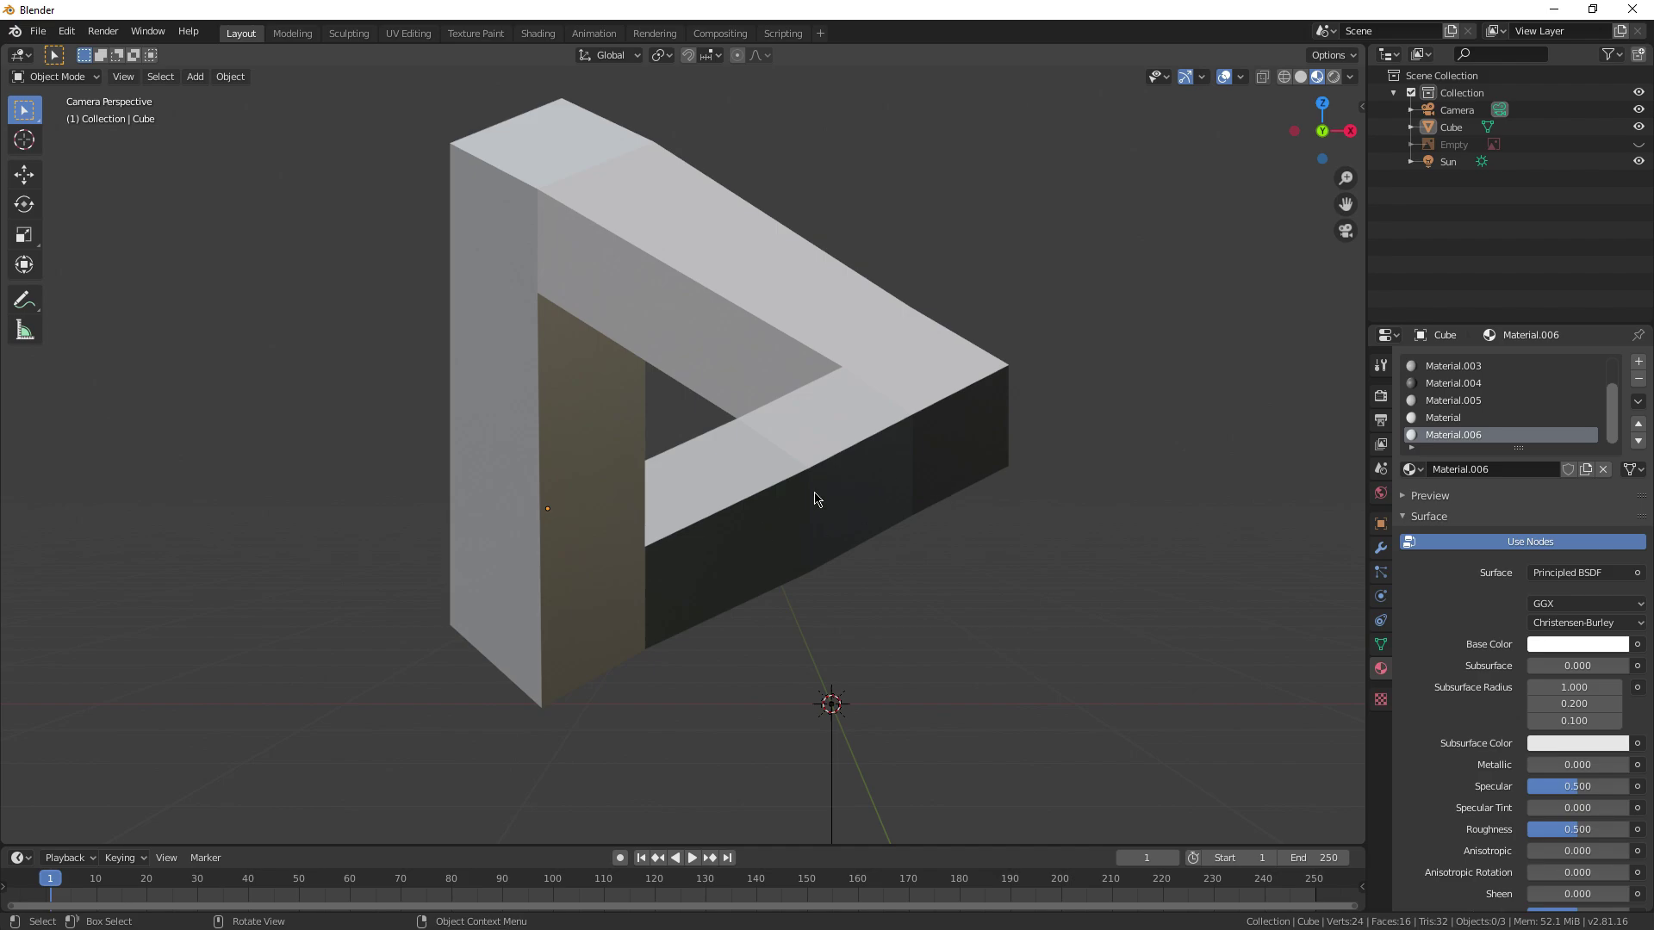
{"action": "scroll", "coordinate": [815, 499], "scroll_direction": "down", "scroll_amount": 1}
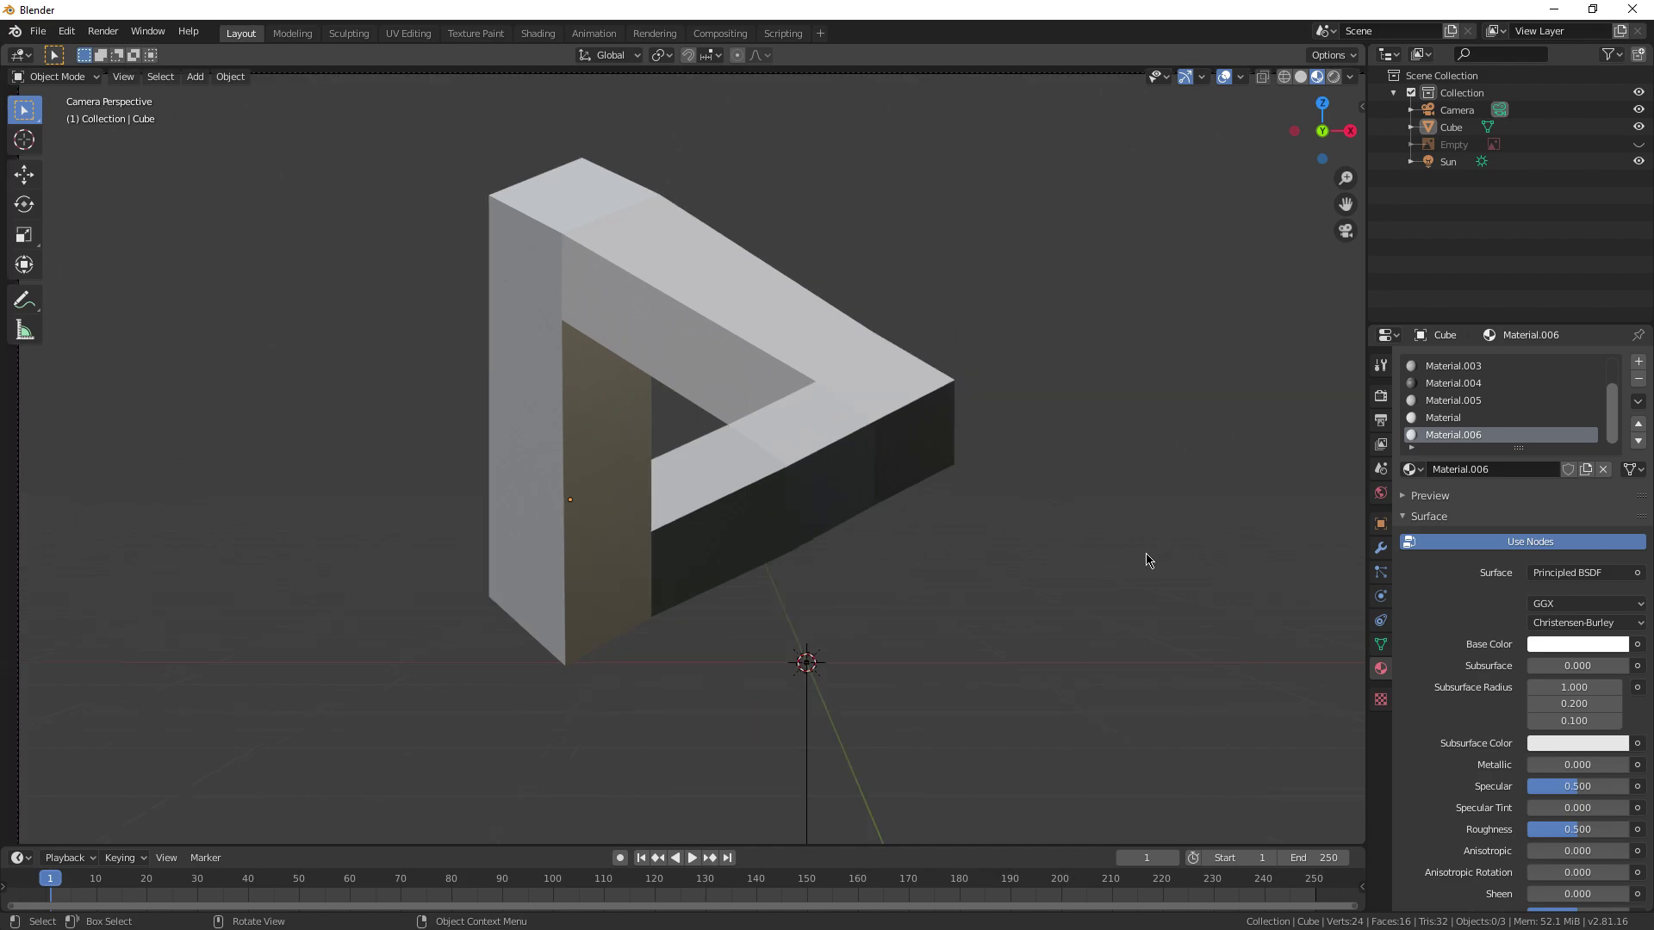
Step: Enable the transparent film background in the render settings and check it with rendered viewport shading
{"action": "left_click", "coordinate": [1381, 398]}
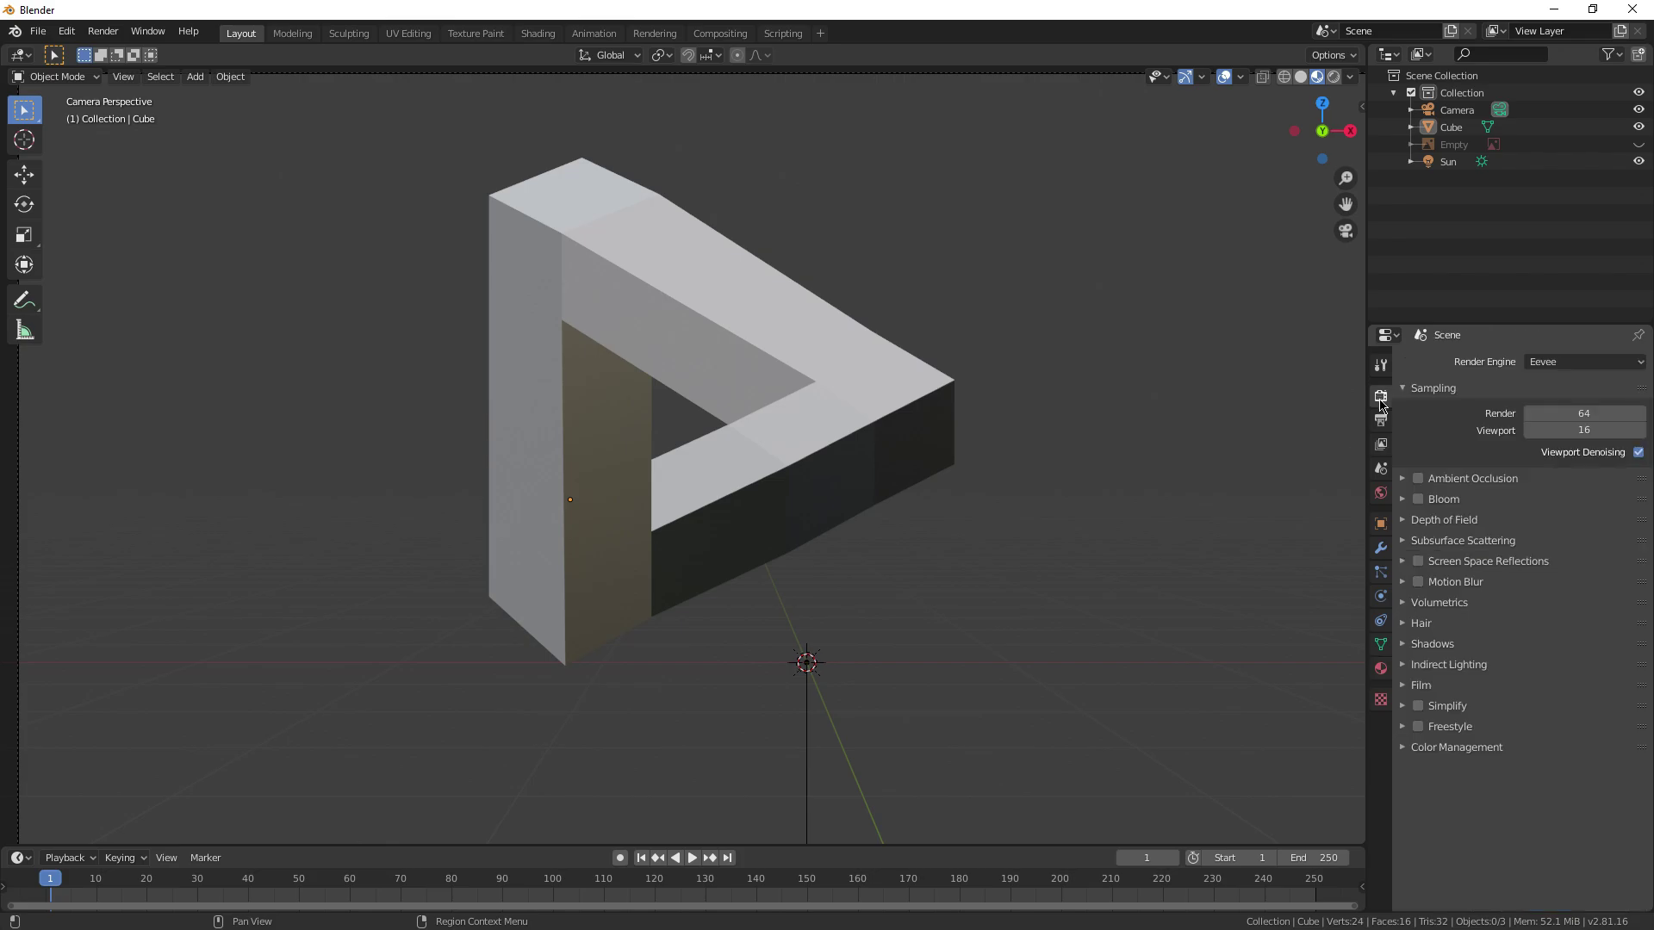
{"action": "left_click", "coordinate": [1406, 686]}
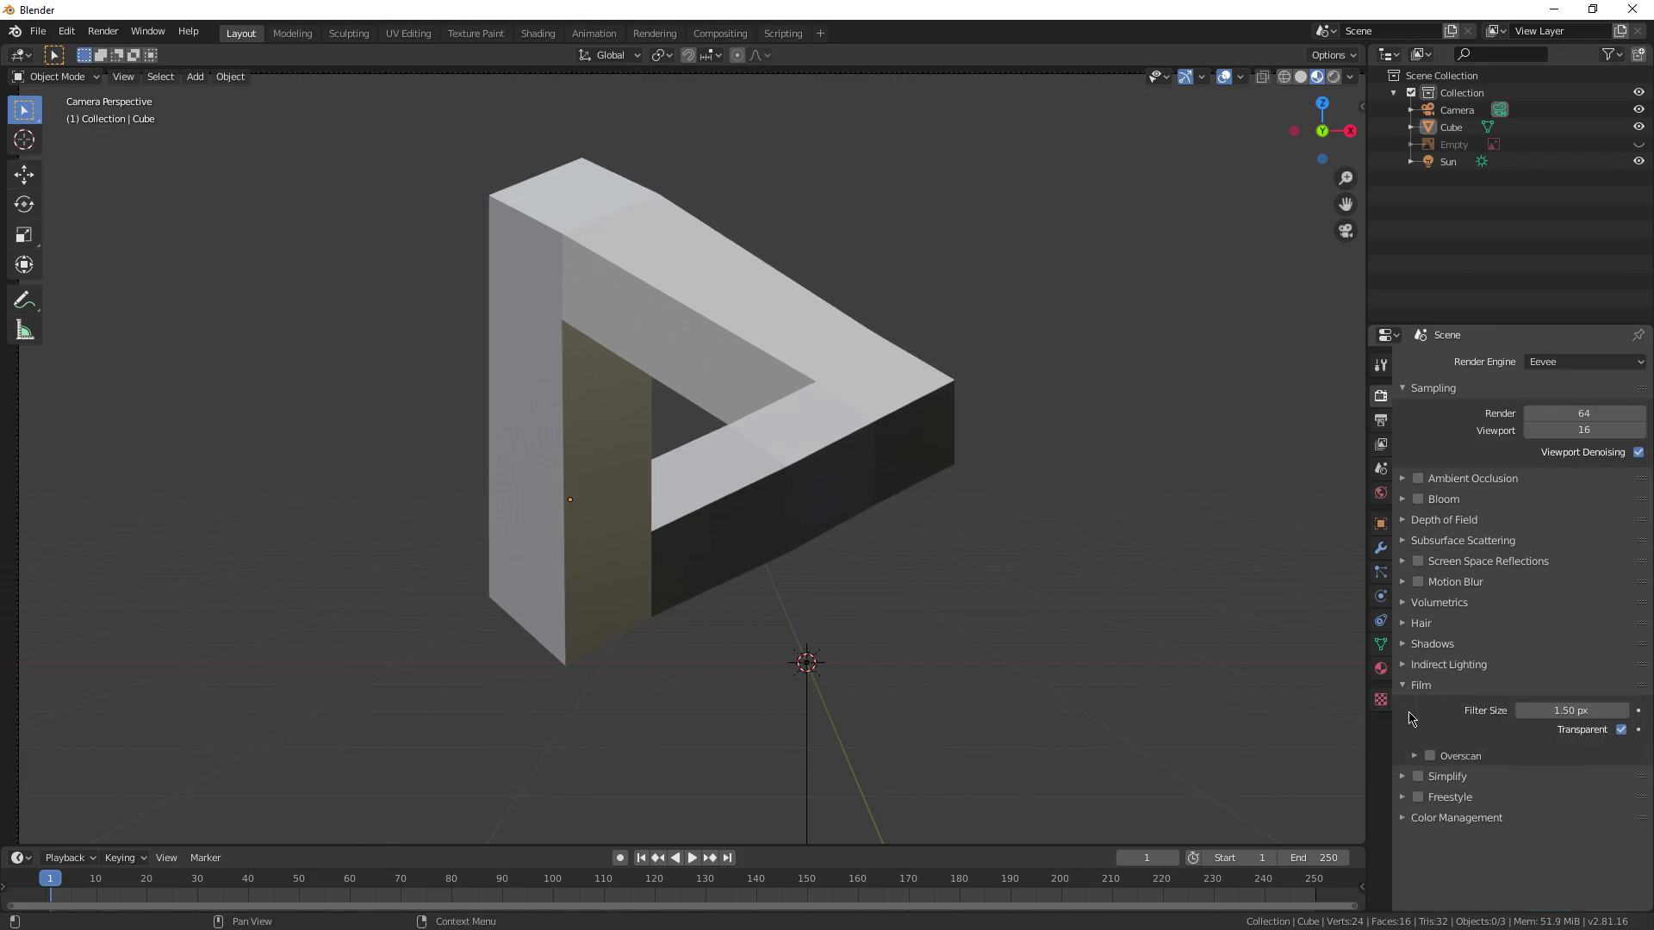
{"action": "scroll", "coordinate": [1044, 380], "scroll_direction": "down", "scroll_amount": 4}
{"action": "left_click", "coordinate": [1333, 79]}
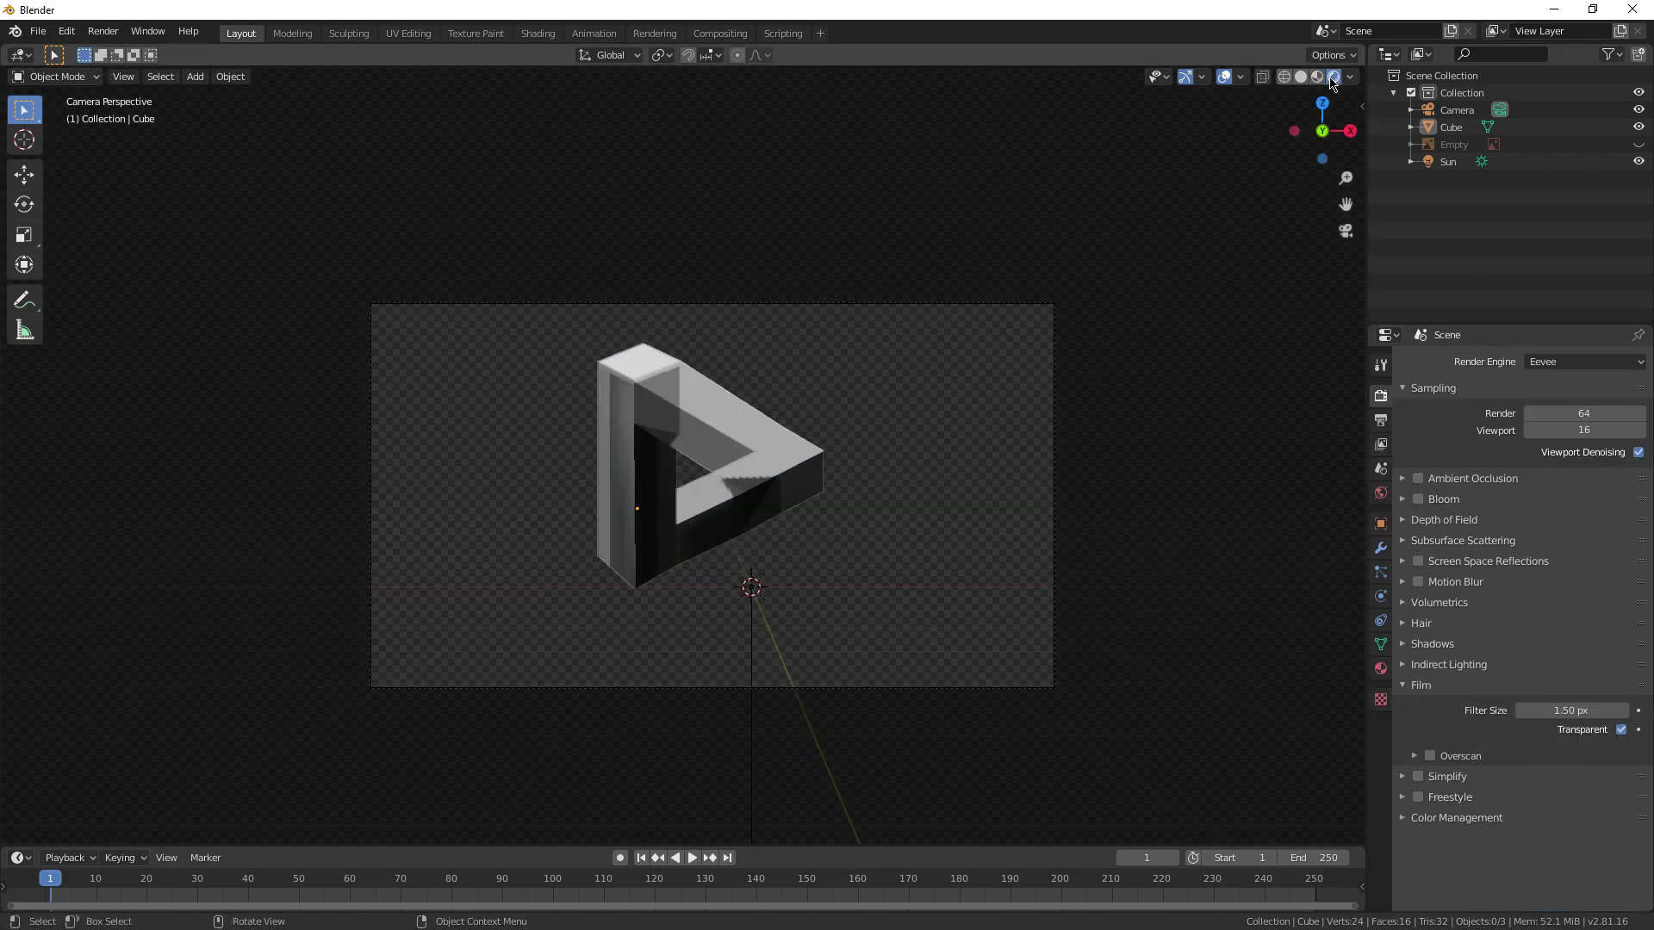
{"action": "scroll", "coordinate": [984, 397], "scroll_direction": "up", "scroll_amount": 2}
Step: Render the image from the camera and examine the rendered triangle up close
{"action": "left_click", "coordinate": [103, 32]}
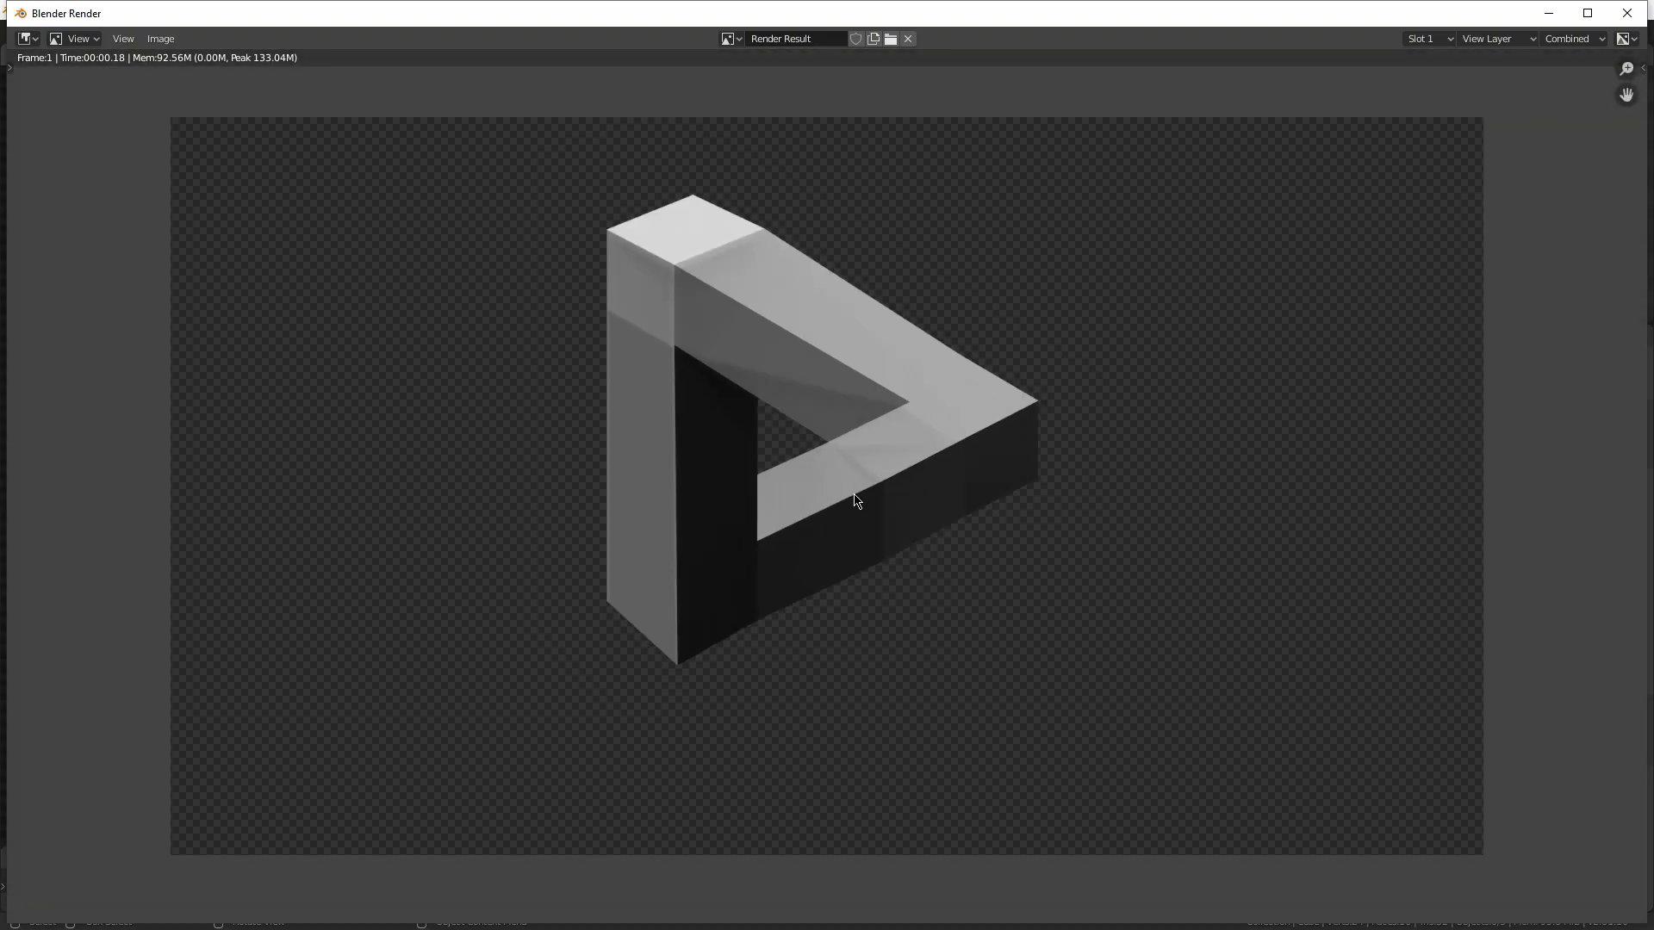
{"action": "scroll", "coordinate": [742, 660], "scroll_direction": "up", "scroll_amount": 2}
{"action": "scroll", "coordinate": [819, 647], "scroll_direction": "down", "scroll_amount": 2}
{"action": "scroll", "coordinate": [771, 639], "scroll_direction": "up", "scroll_amount": 2}
{"action": "scroll", "coordinate": [773, 629], "scroll_direction": "down", "scroll_amount": 2}
{"action": "scroll", "coordinate": [767, 623], "scroll_direction": "down", "scroll_amount": 1}
{"action": "middle_click_drag", "start_coordinate": [823, 517], "coordinate": [795, 532]}
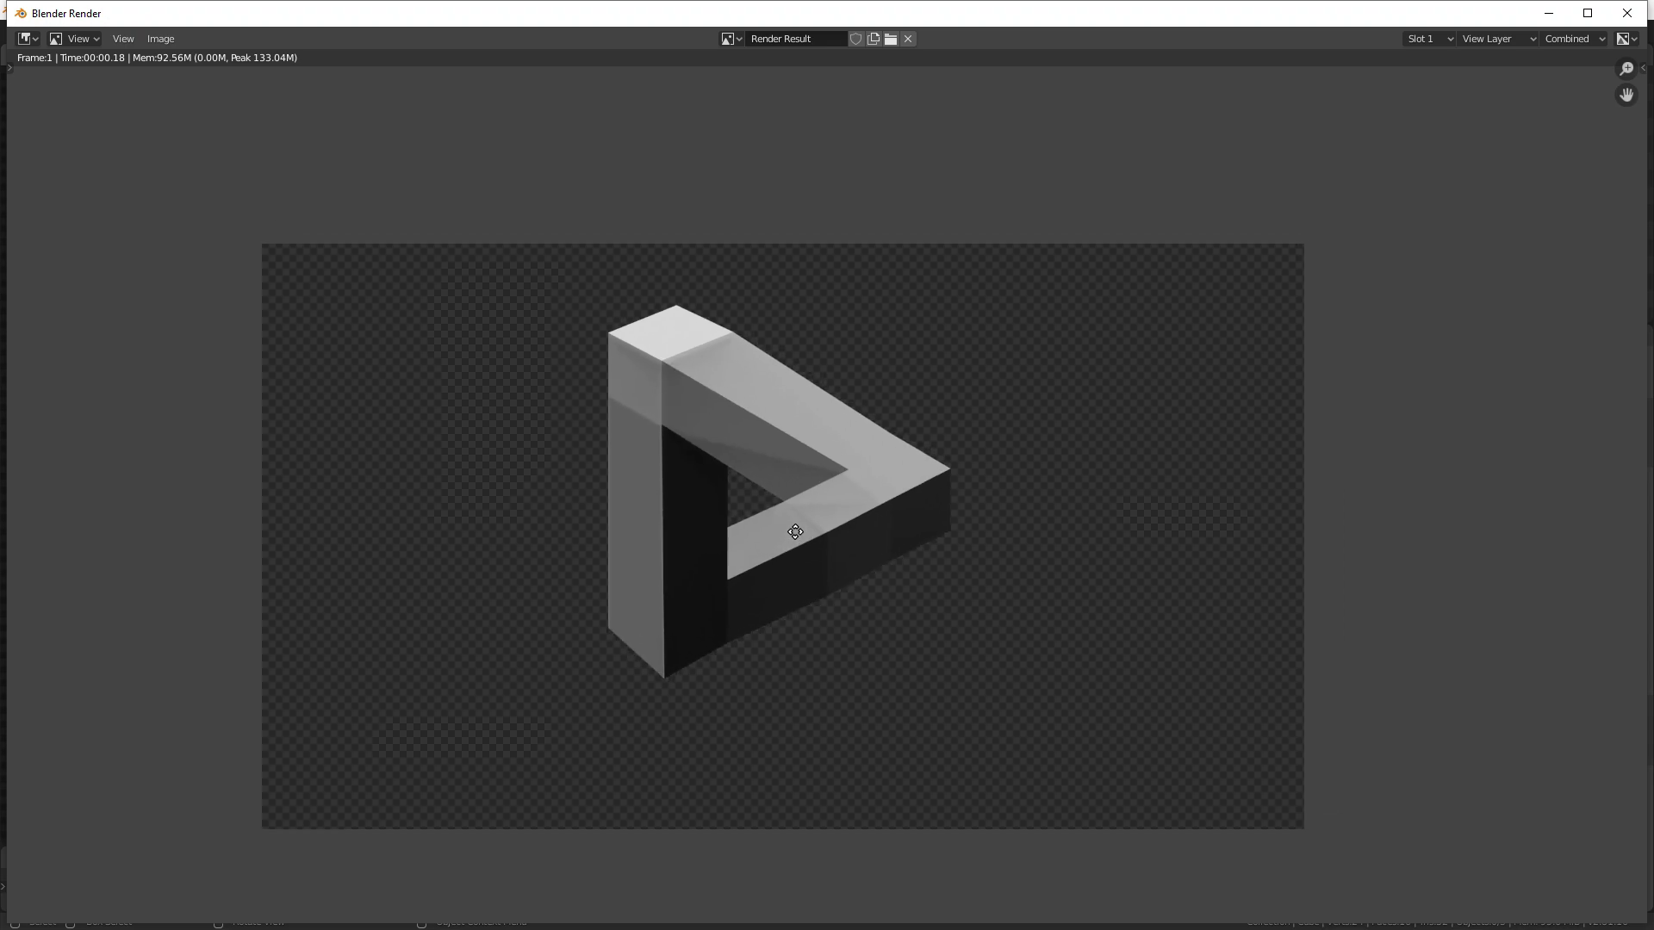